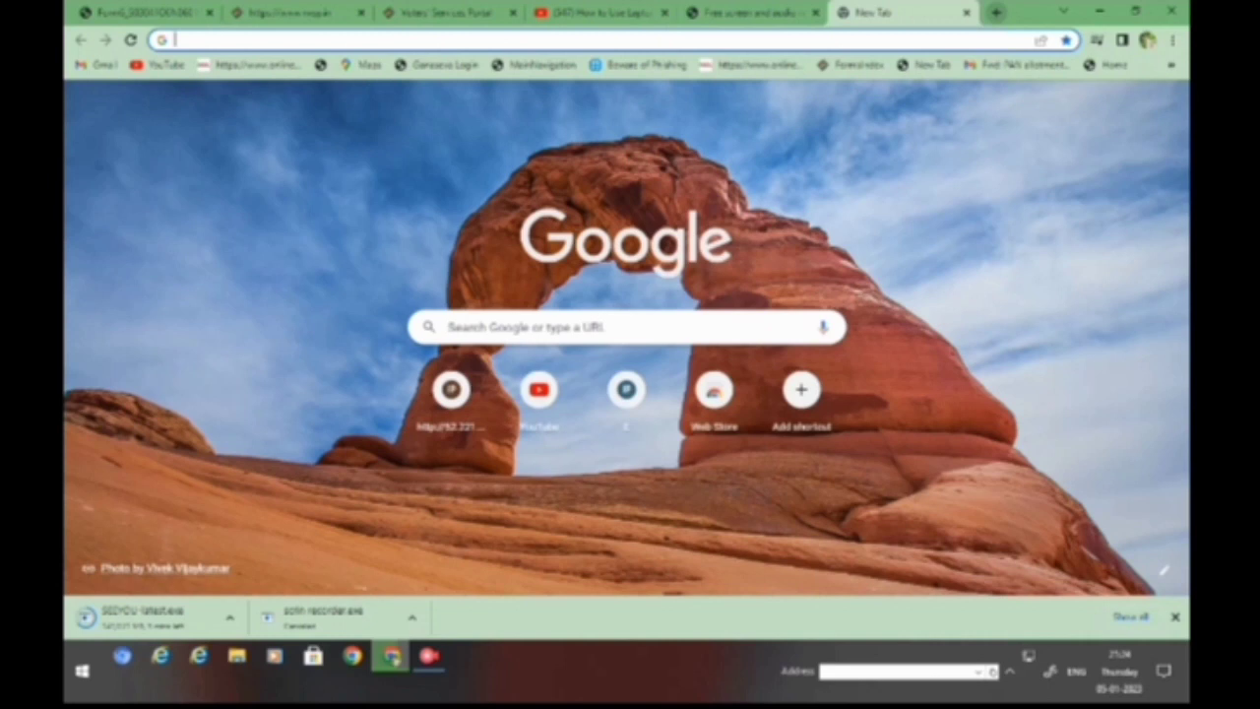
# - Reload the Chrome tab so the fresh Google New Tab page is shown
pyautogui.press('F5')
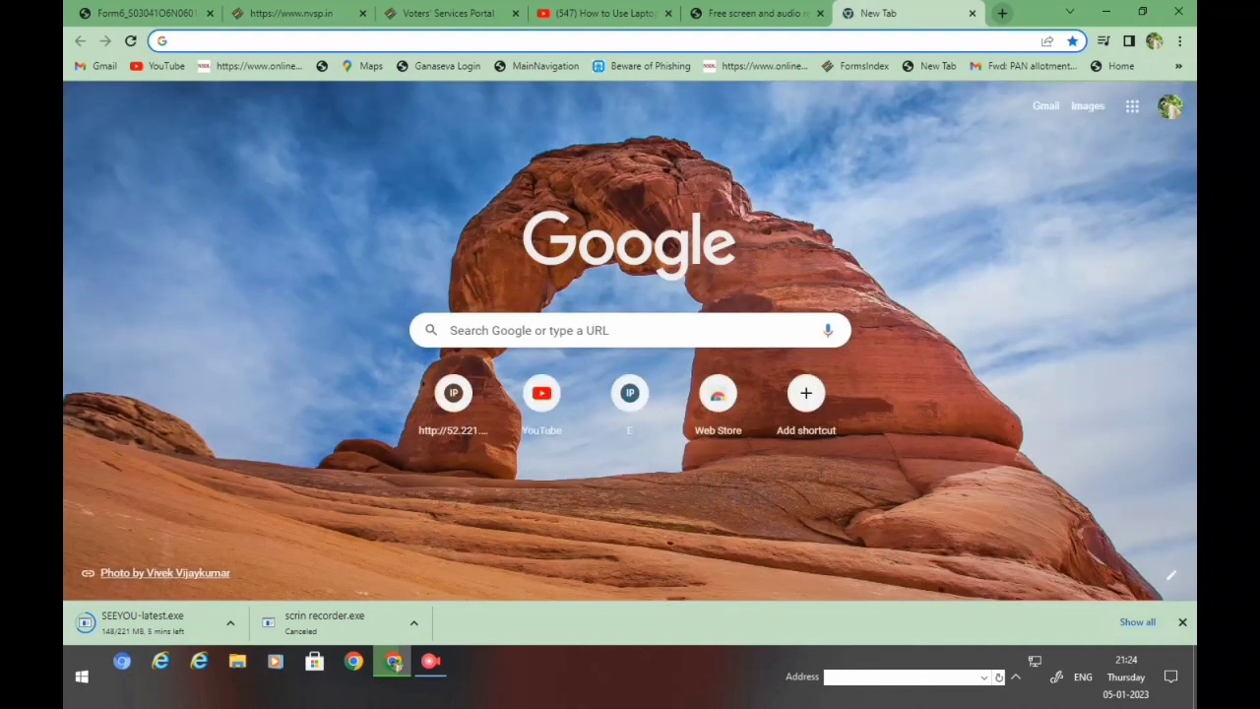
# - Go to nvsp.in from the address bar and open the portal's login page
pyautogui.write('nvsp')
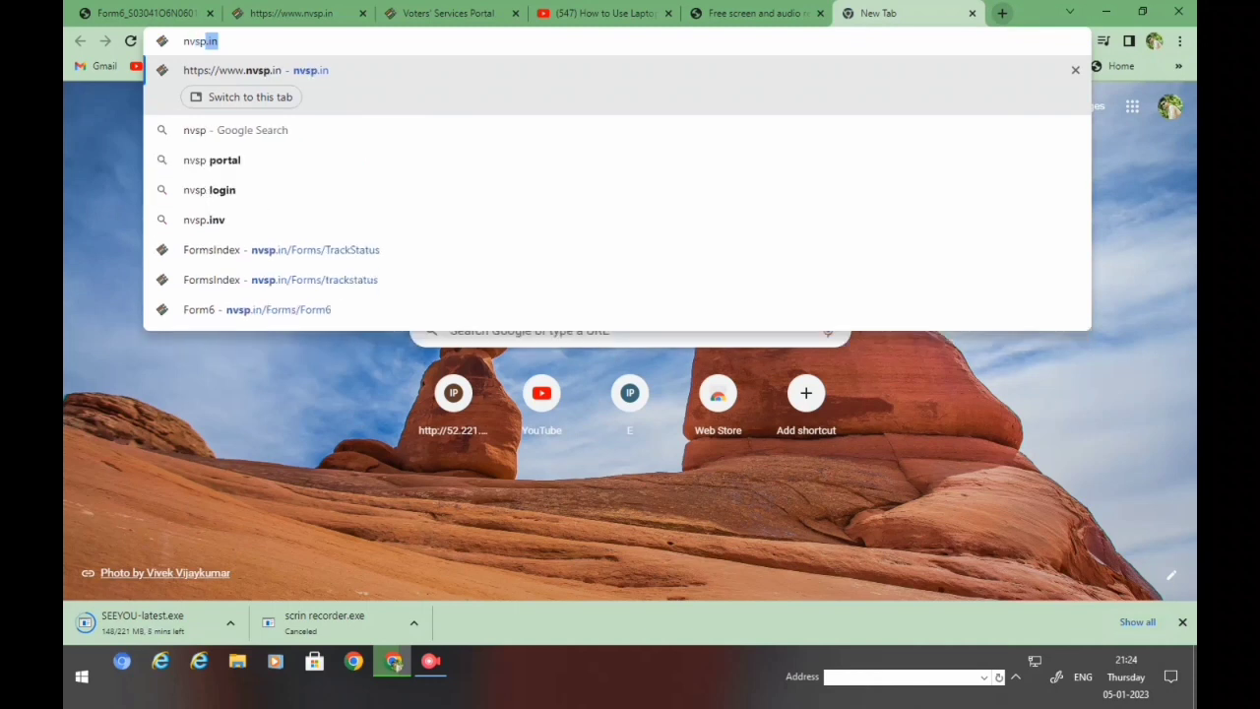
pyautogui.press('Return')
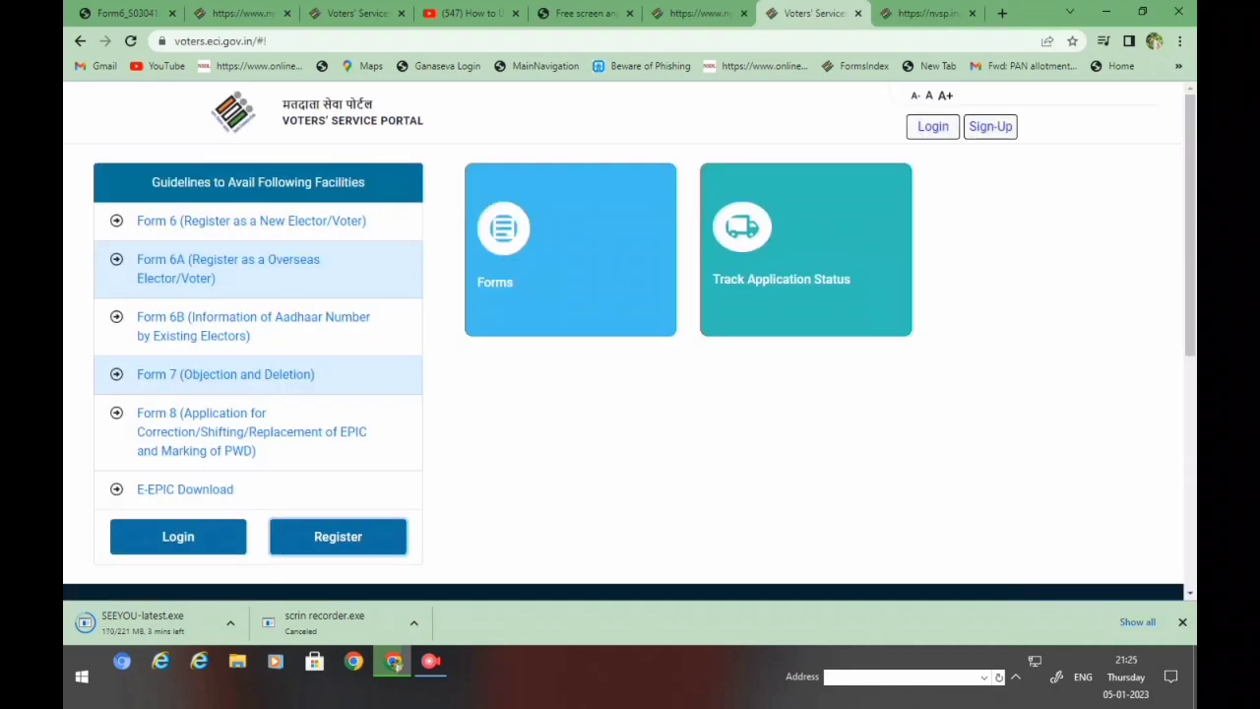
pyautogui.press('Return')
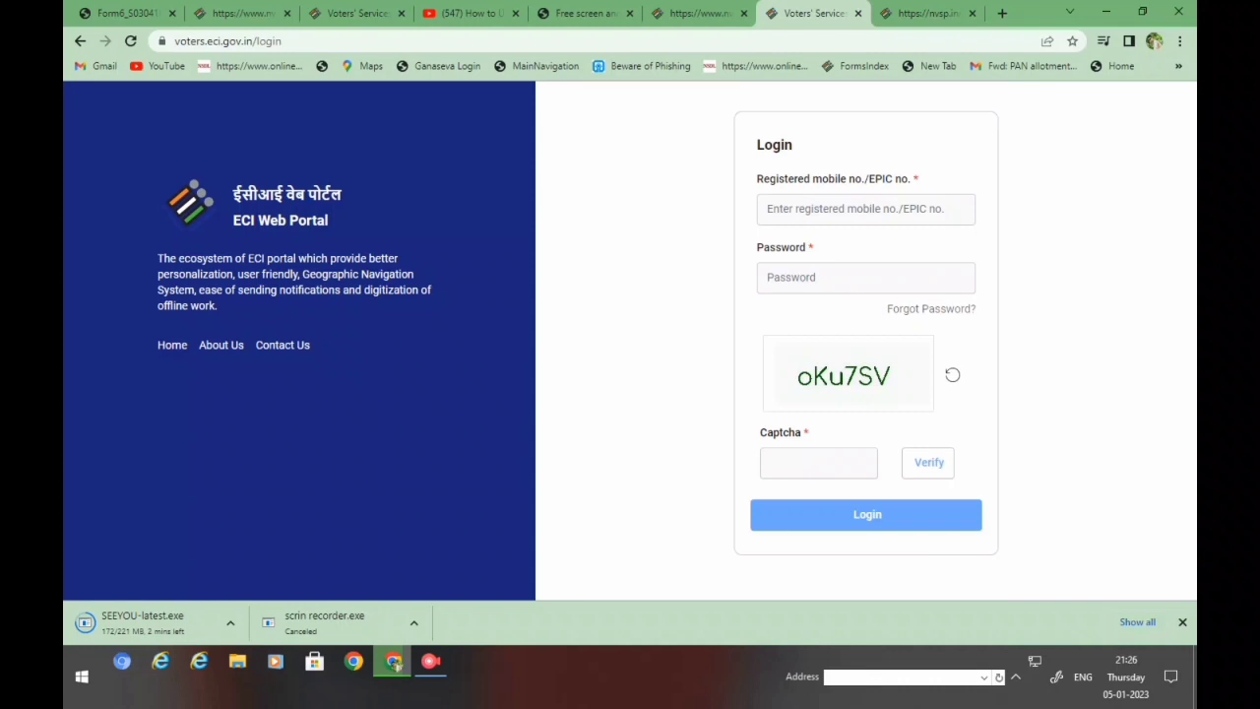
# - Enter the shown captcha code, verify it, and log in to the portal
pyautogui.write('oKu7')
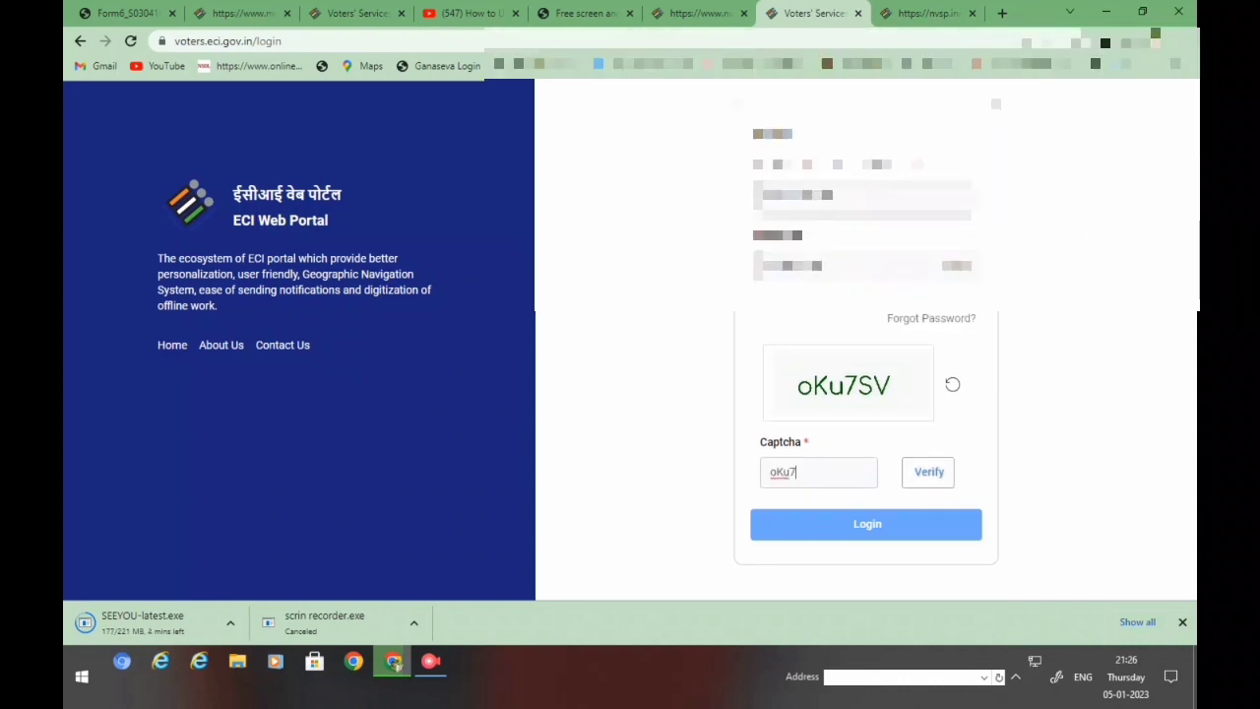
pyautogui.write('SV')
pyautogui.press('Tab')
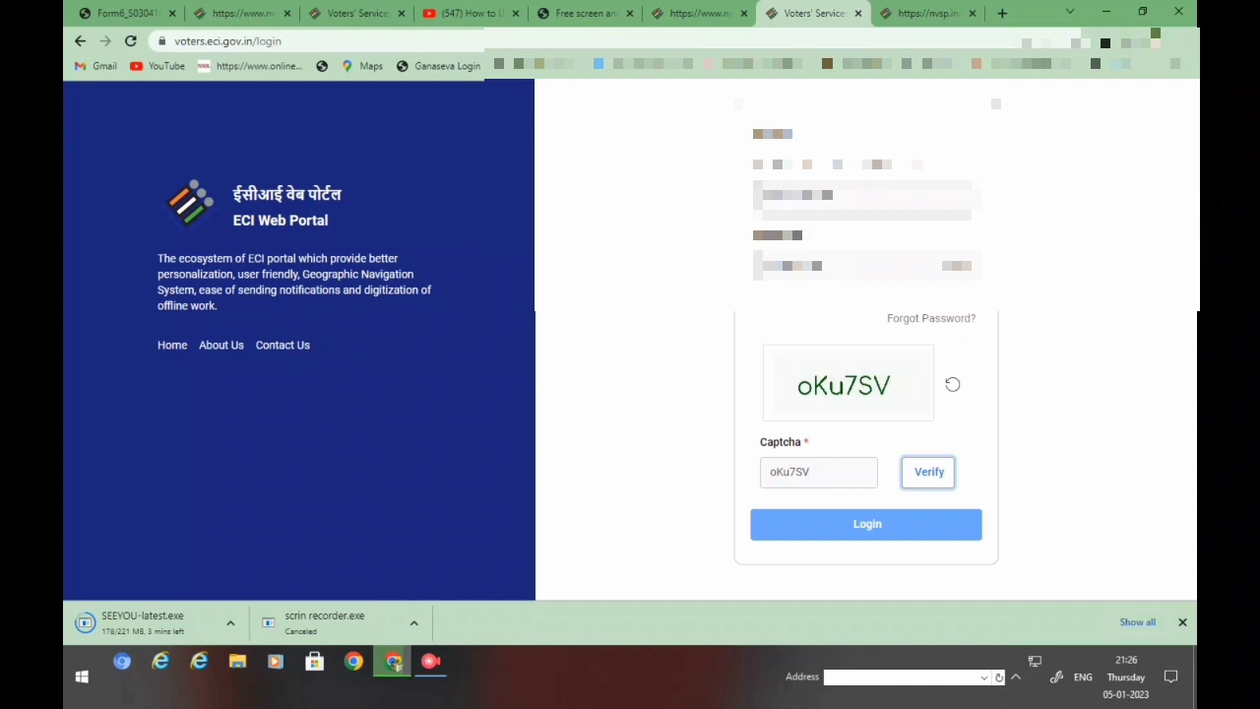
pyautogui.press('Return')
pyautogui.press('Tab')
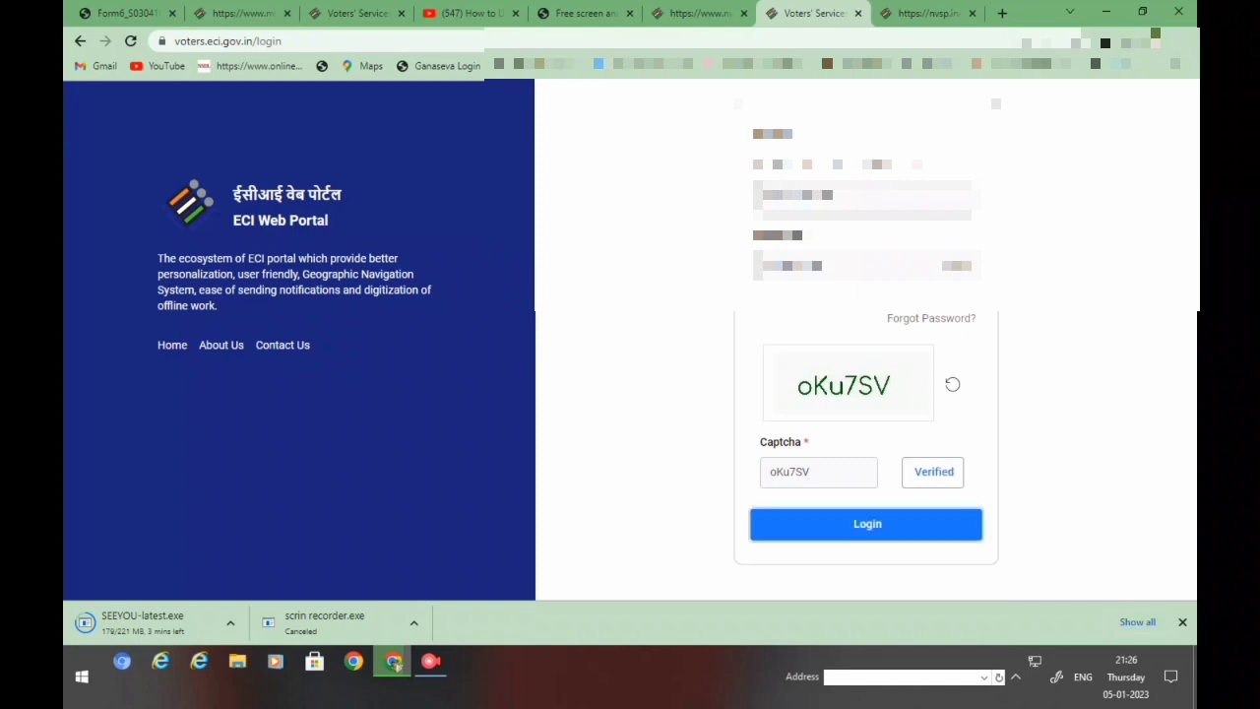
pyautogui.press('Return')
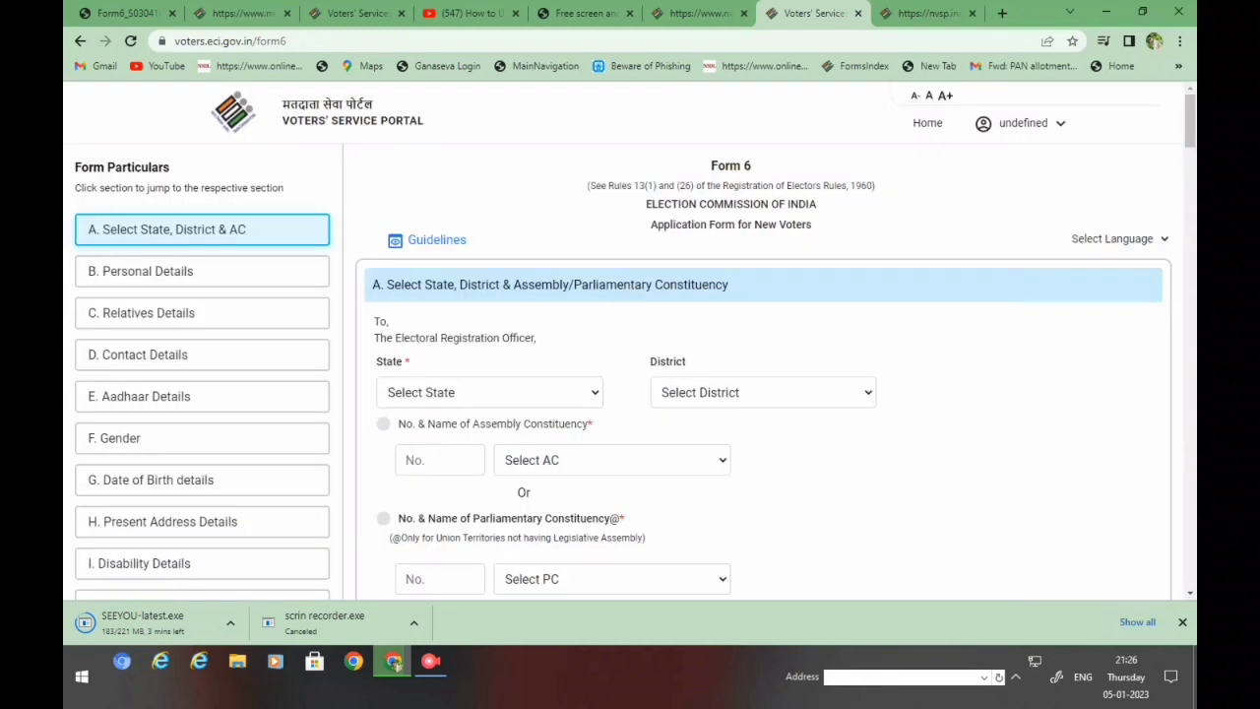
# - Select Assam as the State and BAJALI as the District
pyautogui.click(489, 392)
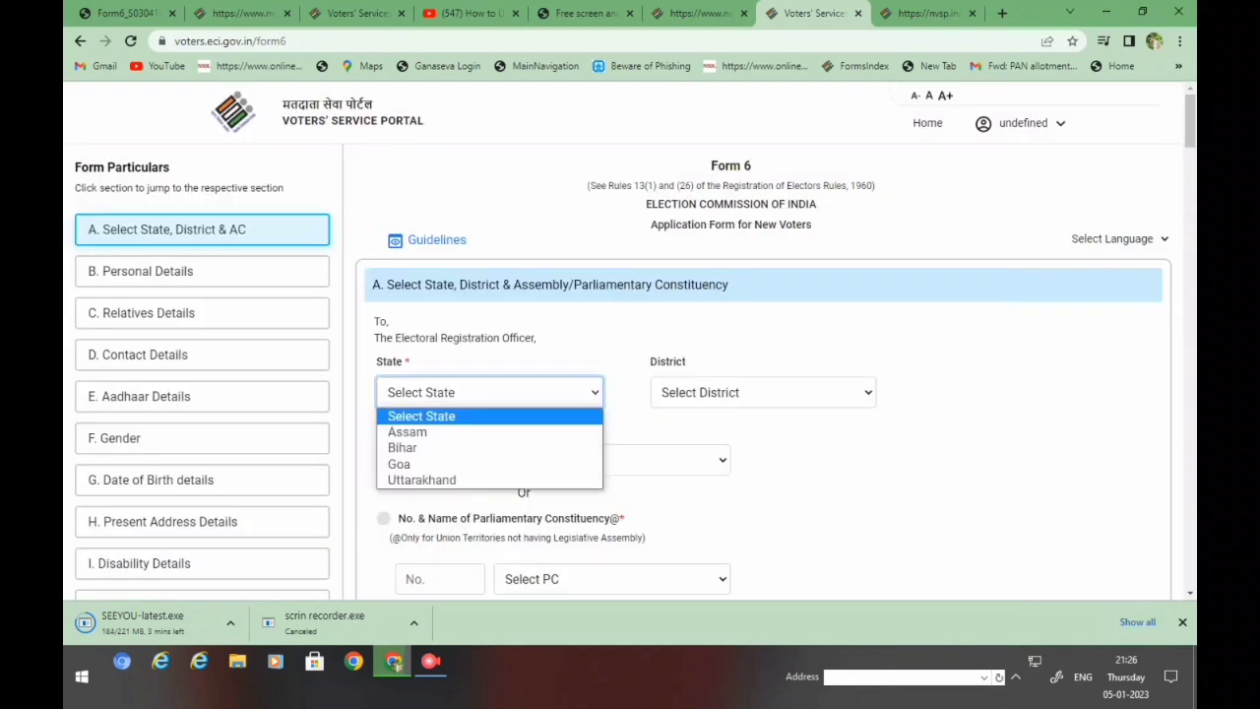
pyautogui.press('Escape')
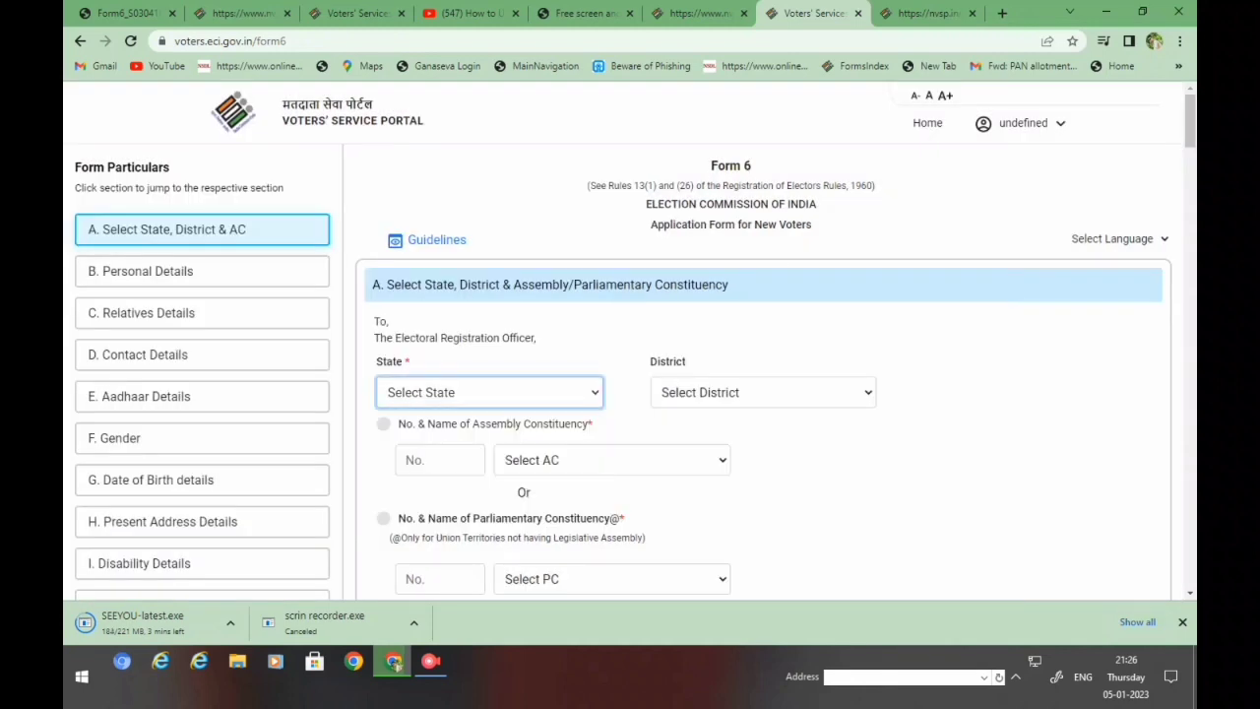
pyautogui.press('Down')
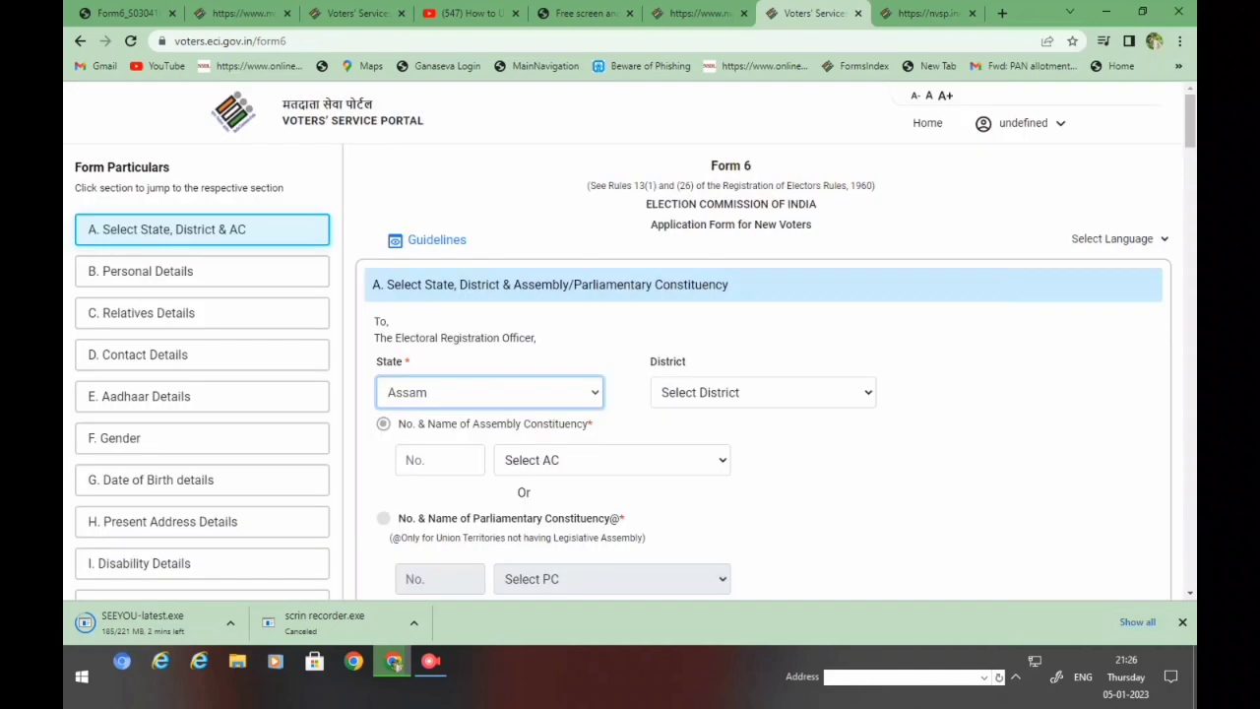
pyautogui.click(763, 392)
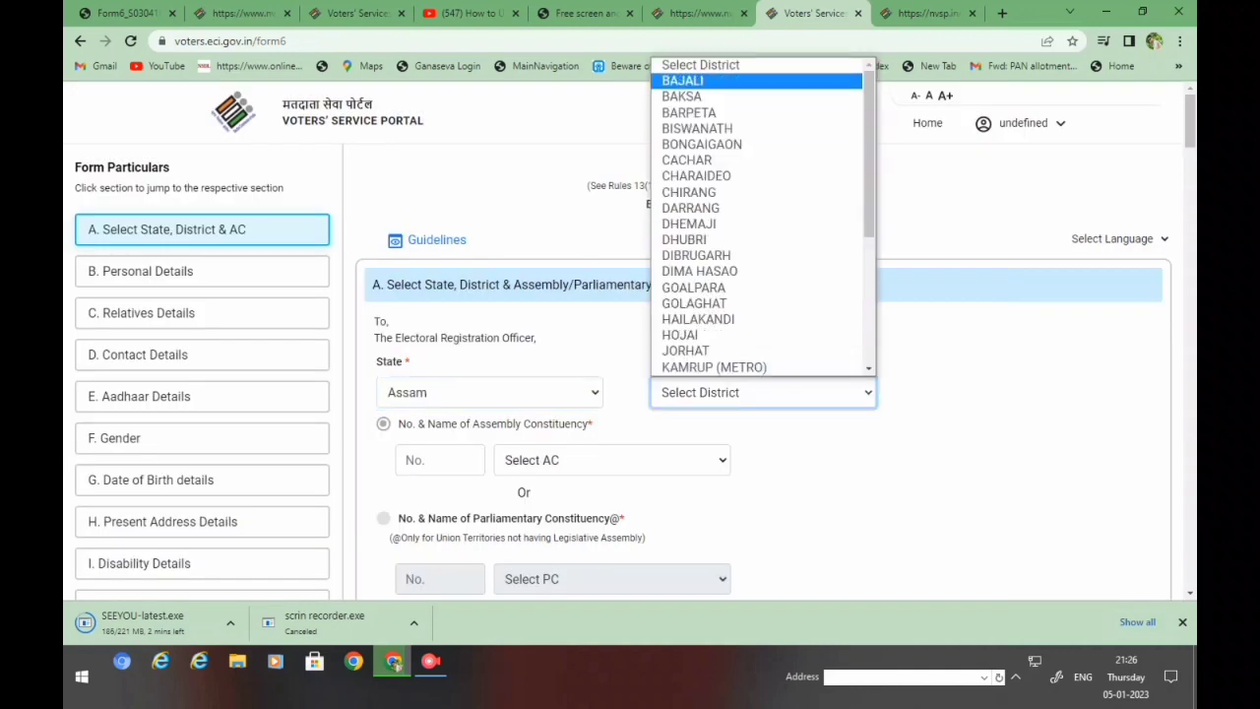
pyautogui.press('Escape')
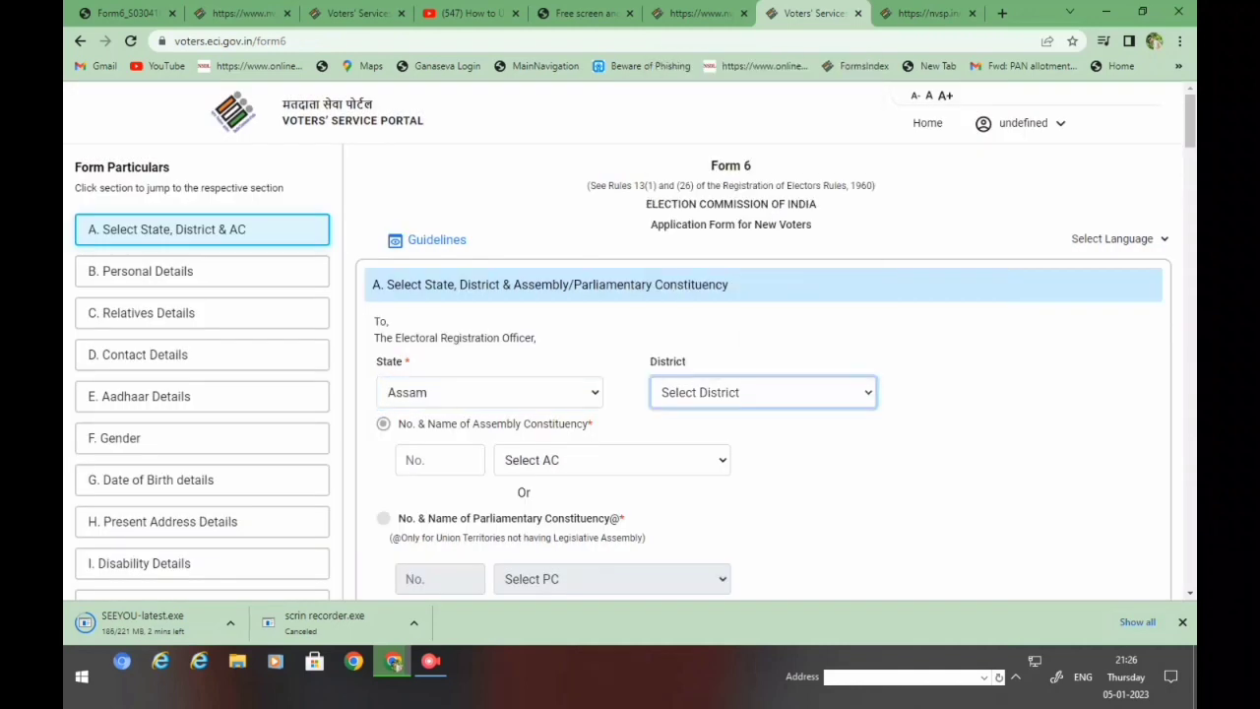
pyautogui.press('Down')
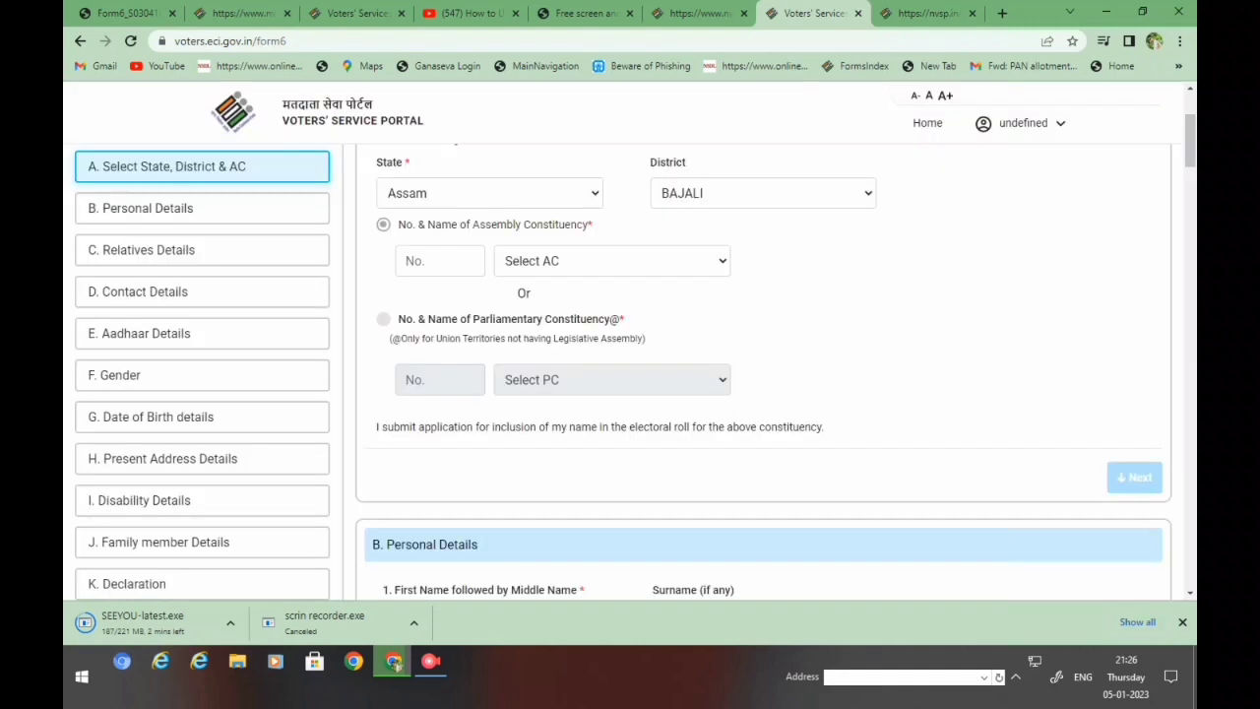
# - Choose 41 BHABANIPUR as the assembly constituency and continue to Personal Details
pyautogui.scroll(-1, 768, 374)
pyautogui.click(611, 224)
pyautogui.press('Down')
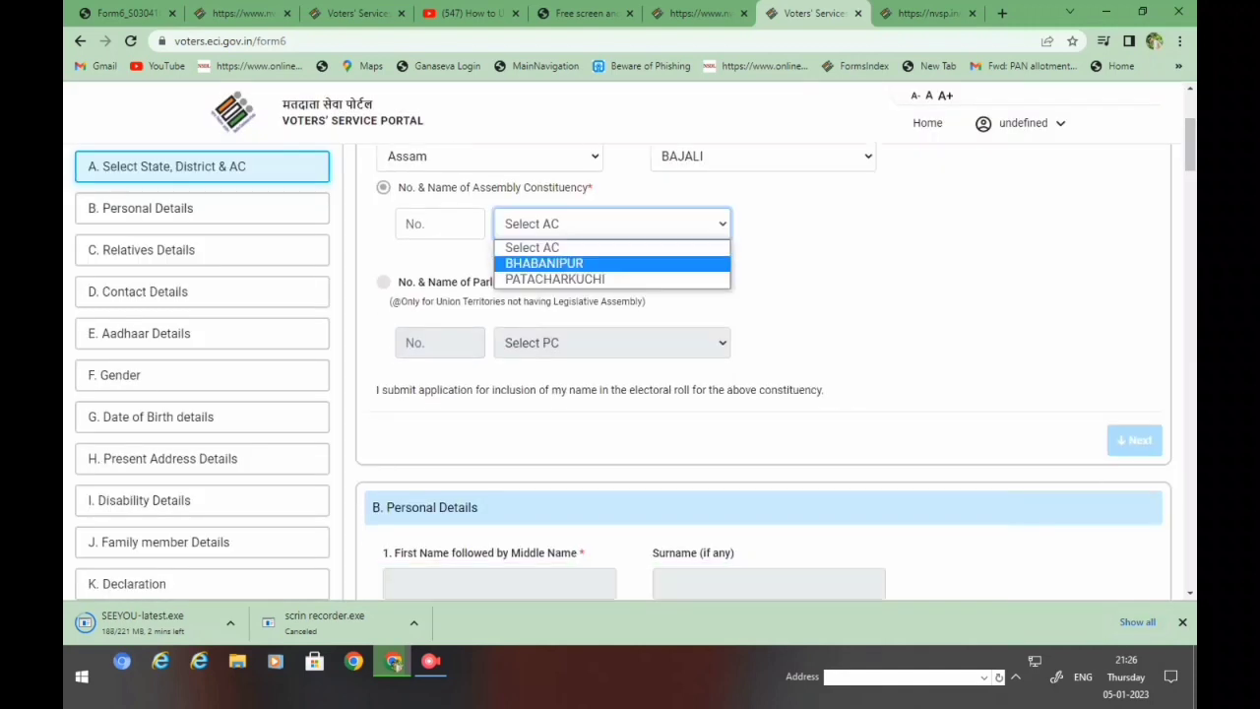
pyautogui.press('Return')
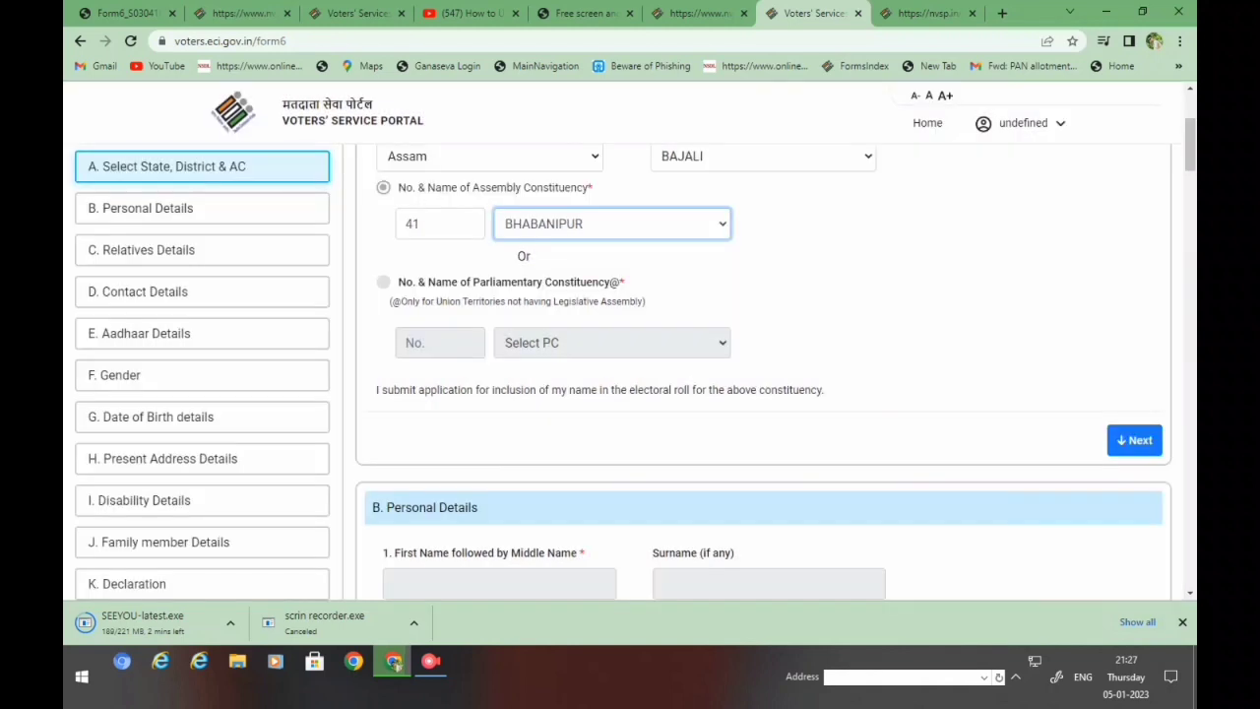
pyautogui.press('Tab')
pyautogui.press('Return')
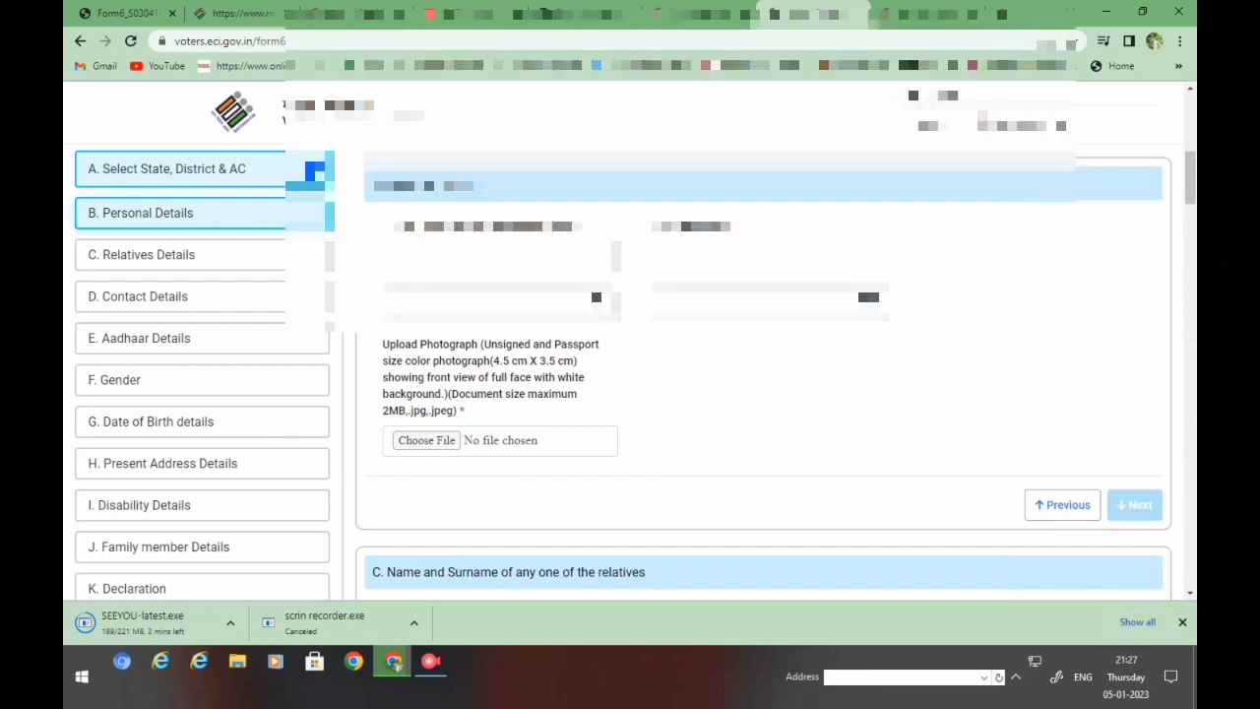
# - Autofill the applicant's first name and surname, then start the photograph upload
pyautogui.click(497, 260)
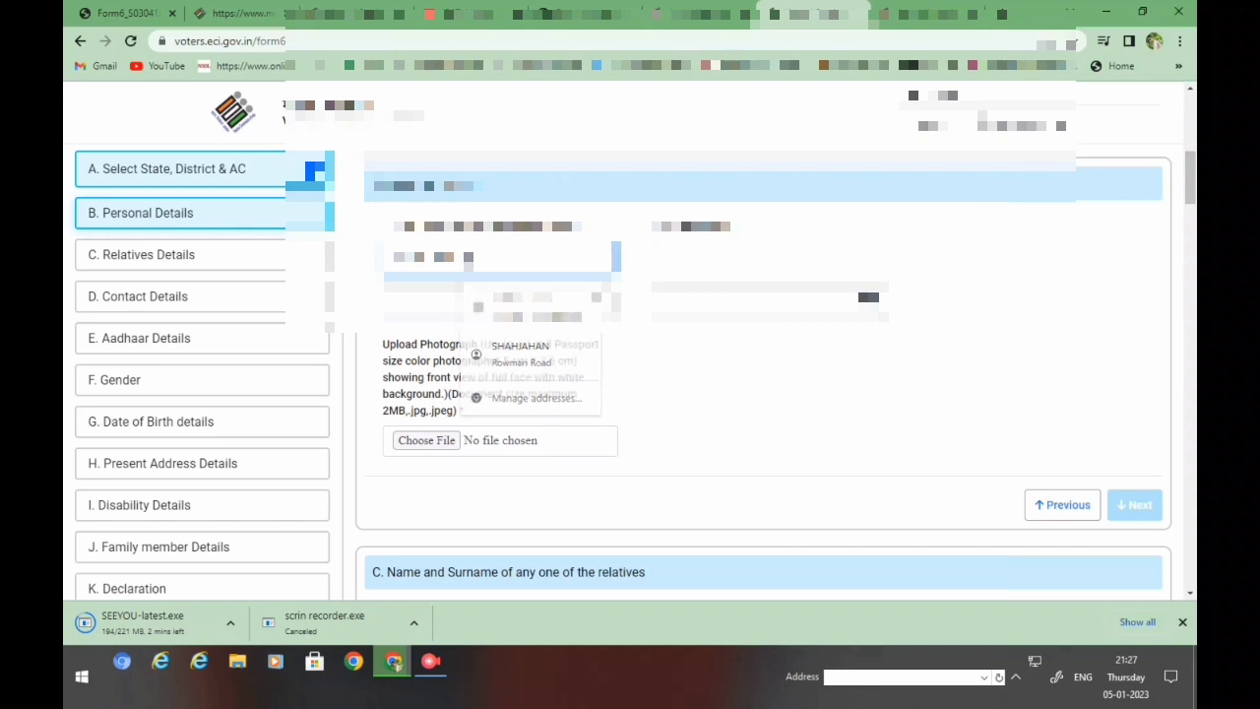
pyautogui.click(768, 288)
pyautogui.write('R')
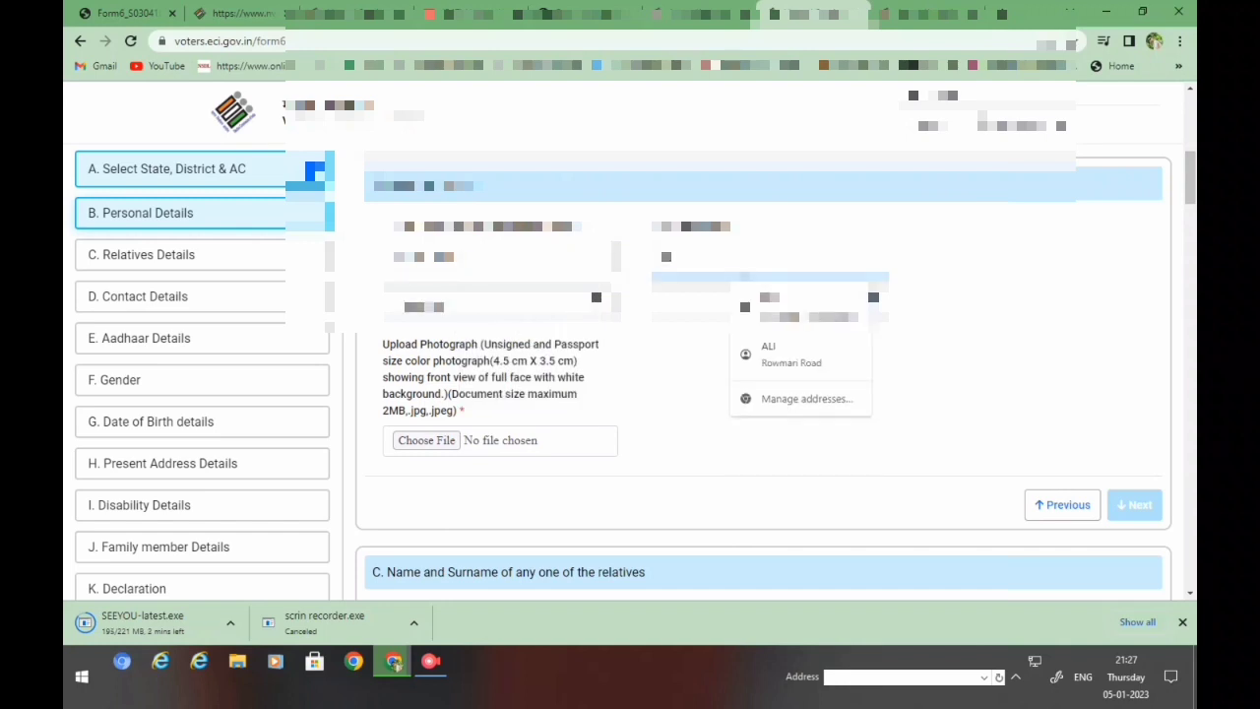
pyautogui.write('a')
pyautogui.click(431, 440)
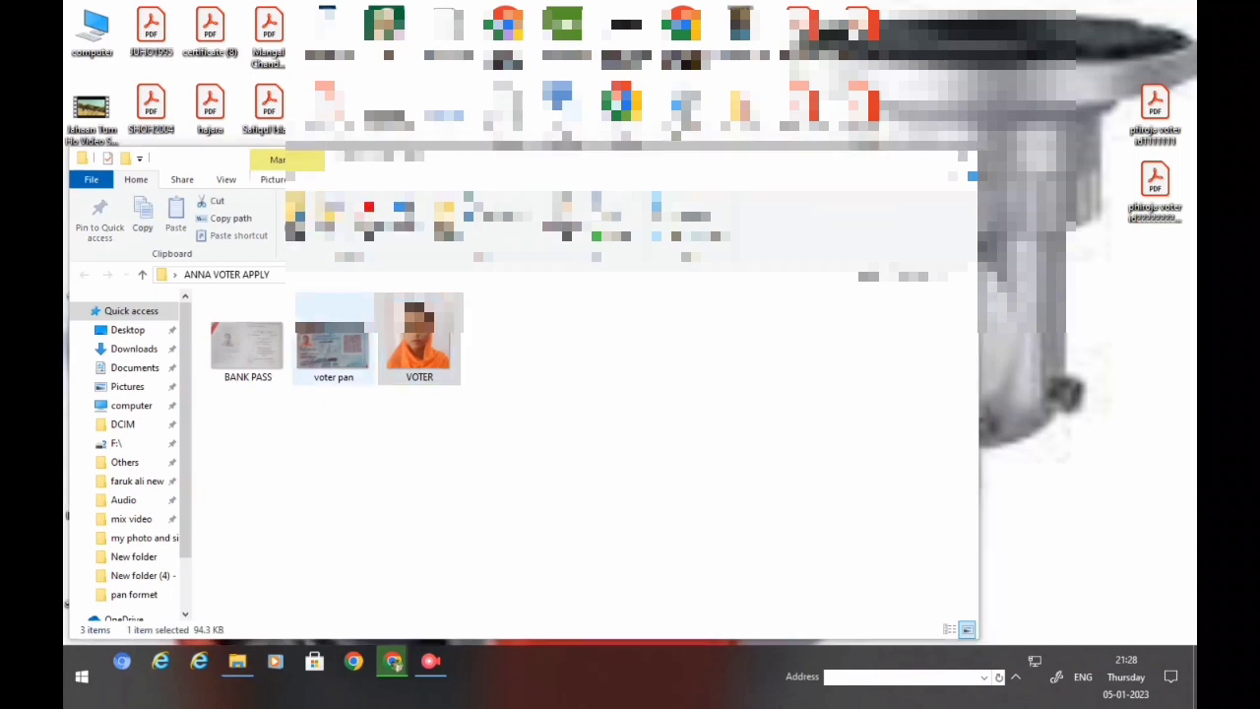
# - Paste the VOTER photo onto the desktop, undo it, and return to the Chrome form
pyautogui.hotkey('ctrl', 'v')
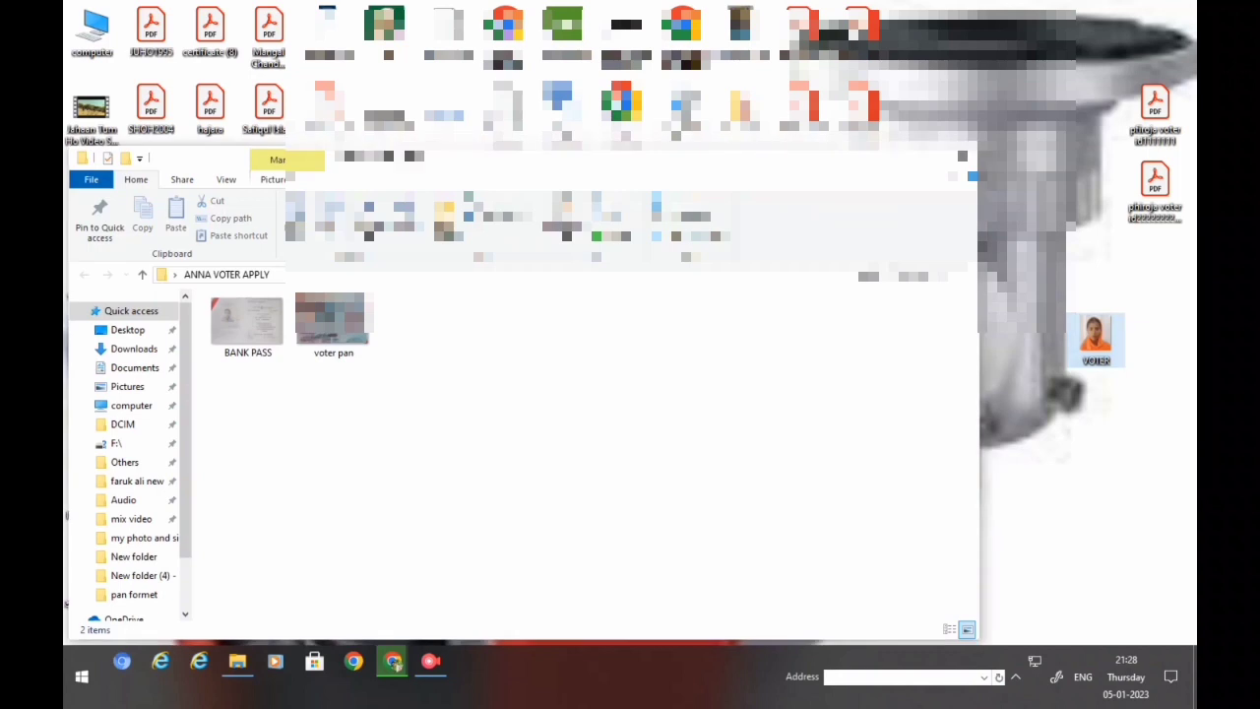
pyautogui.hotkey('ctrl', 'z')
pyautogui.press('super+d')
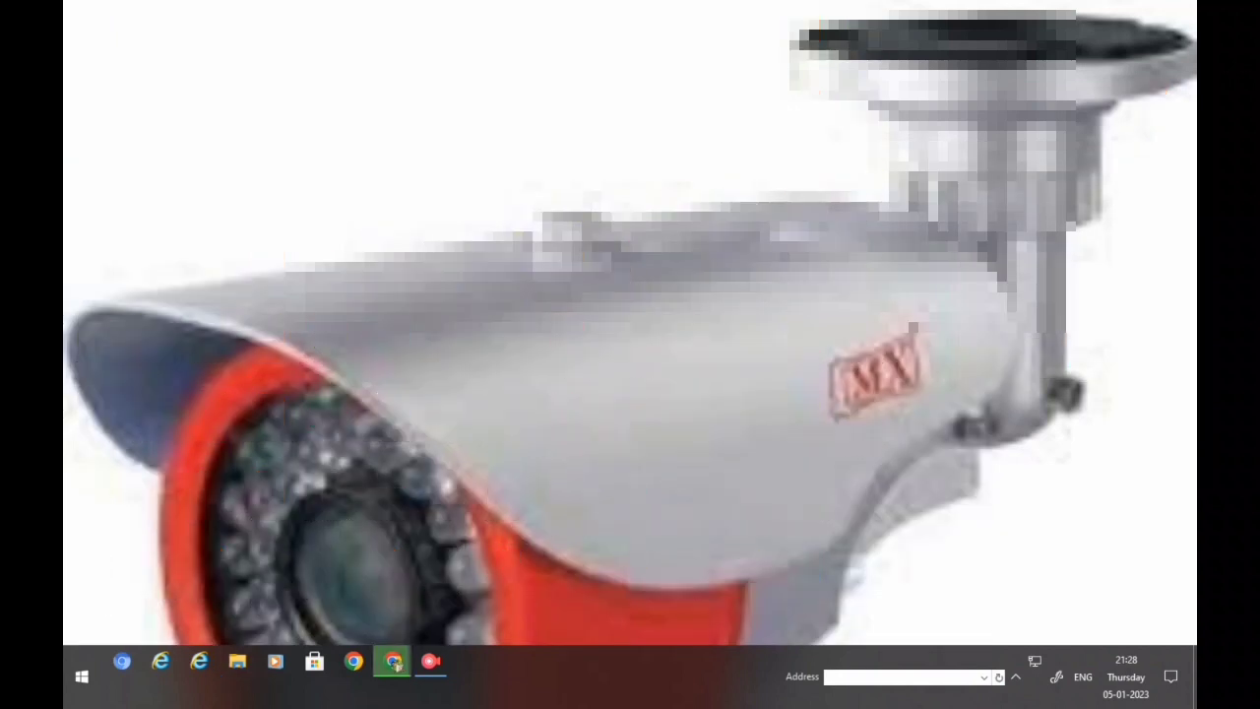
pyautogui.click(395, 663)
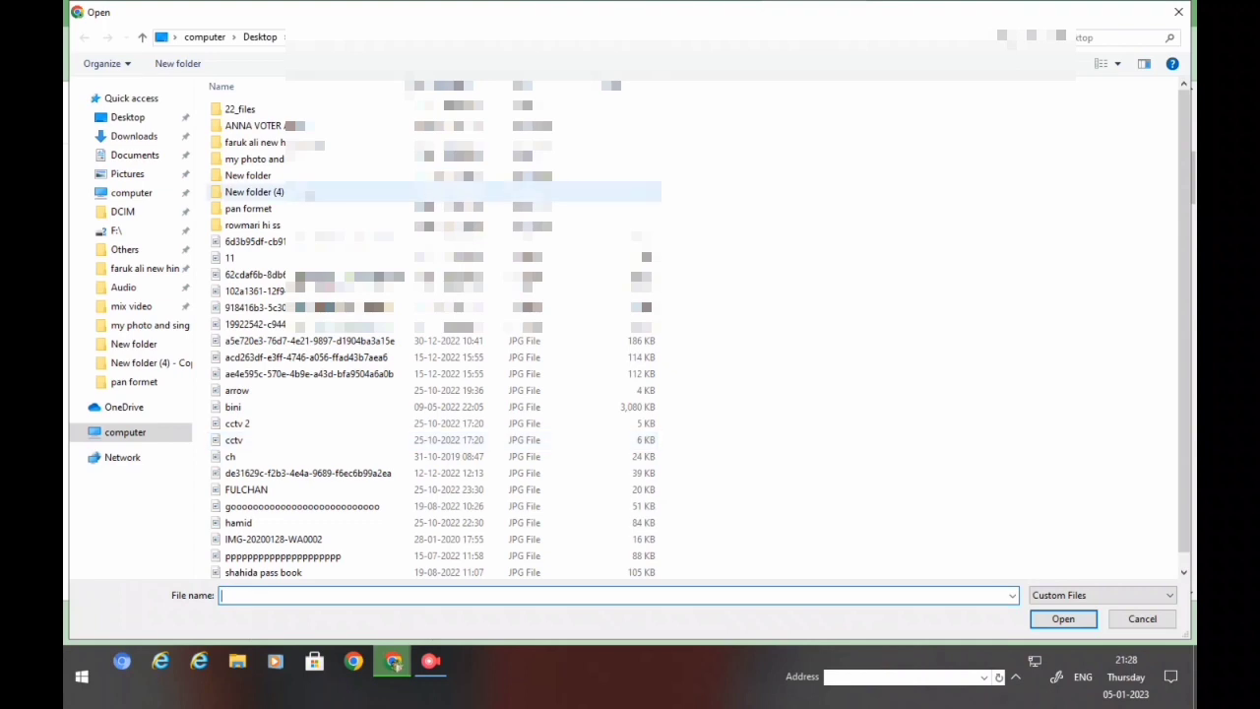
# - Upload VOTER from the ANNA VOTER APPLY folder as the photograph, accept the crop, and continue
pyautogui.click(254, 125)
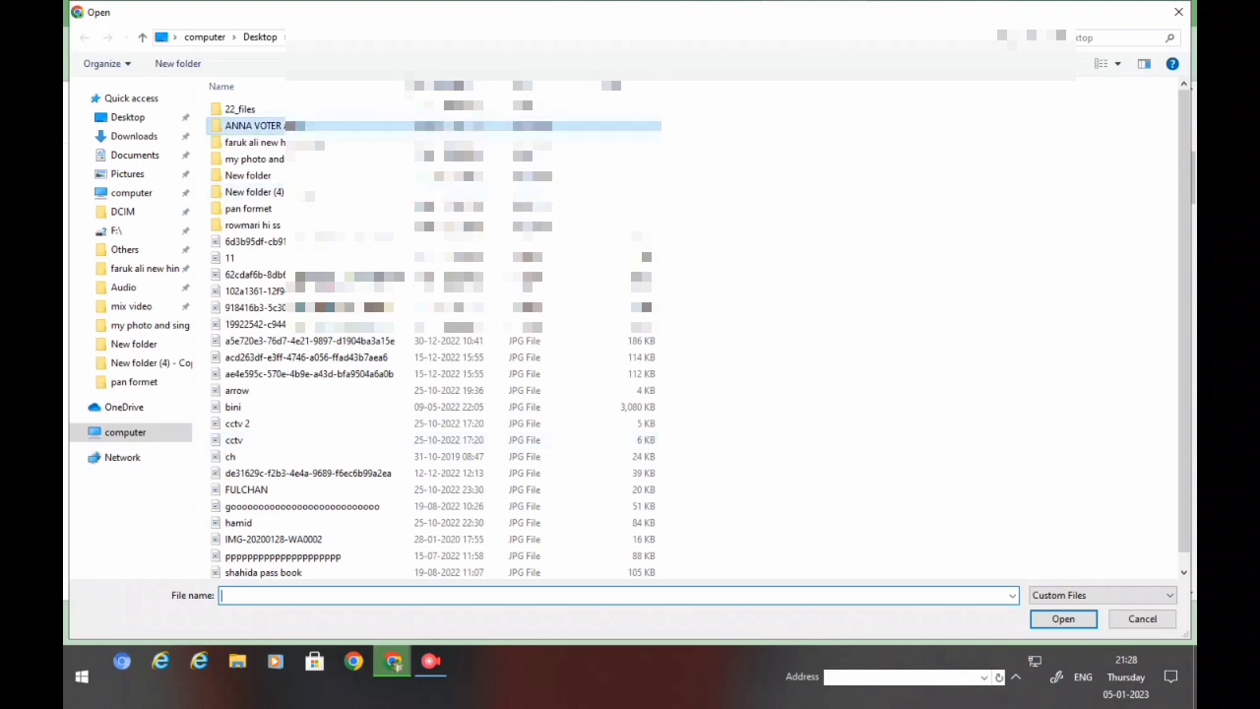
pyautogui.press('Return')
pyautogui.click(423, 126)
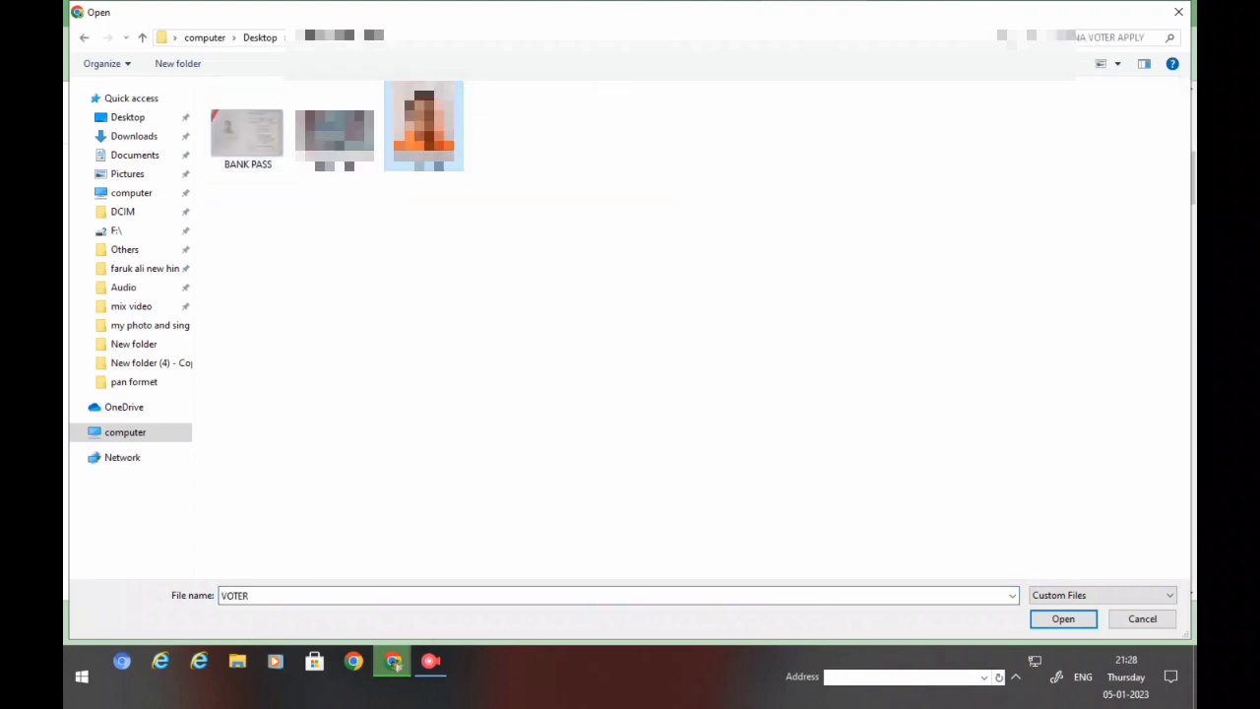
pyautogui.press('Return')
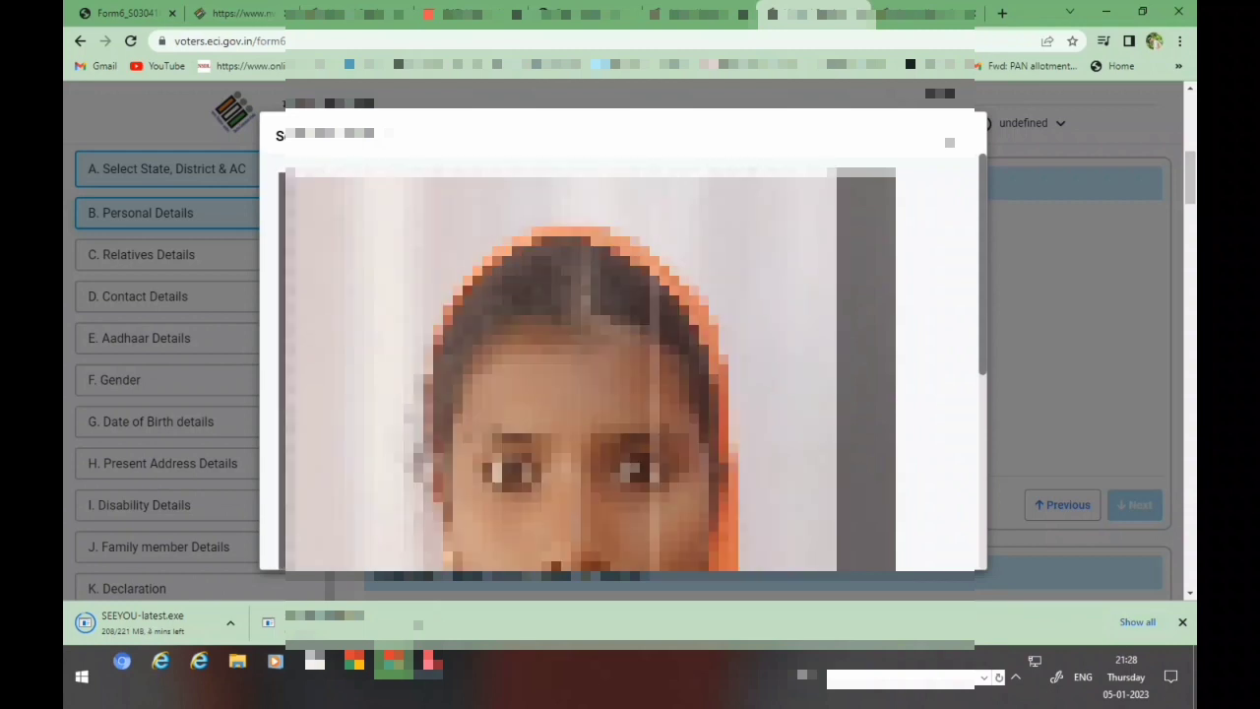
pyautogui.scroll(-3, 586, 364)
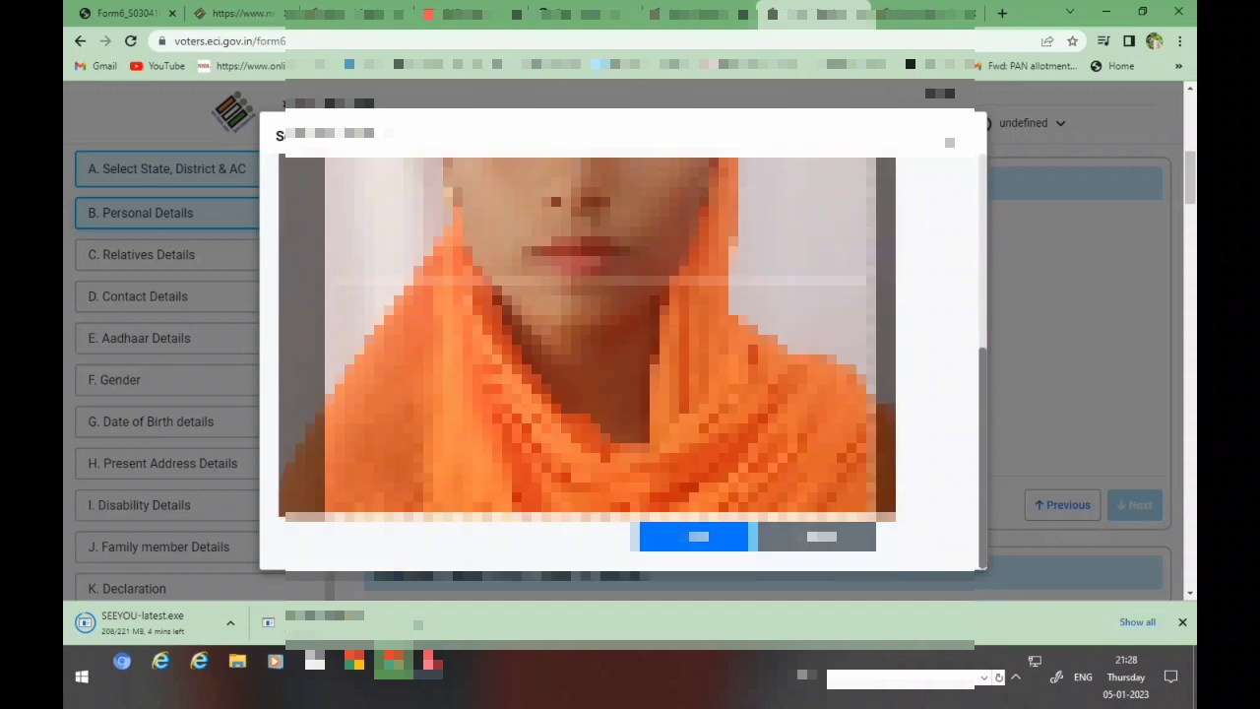
pyautogui.press('Return')
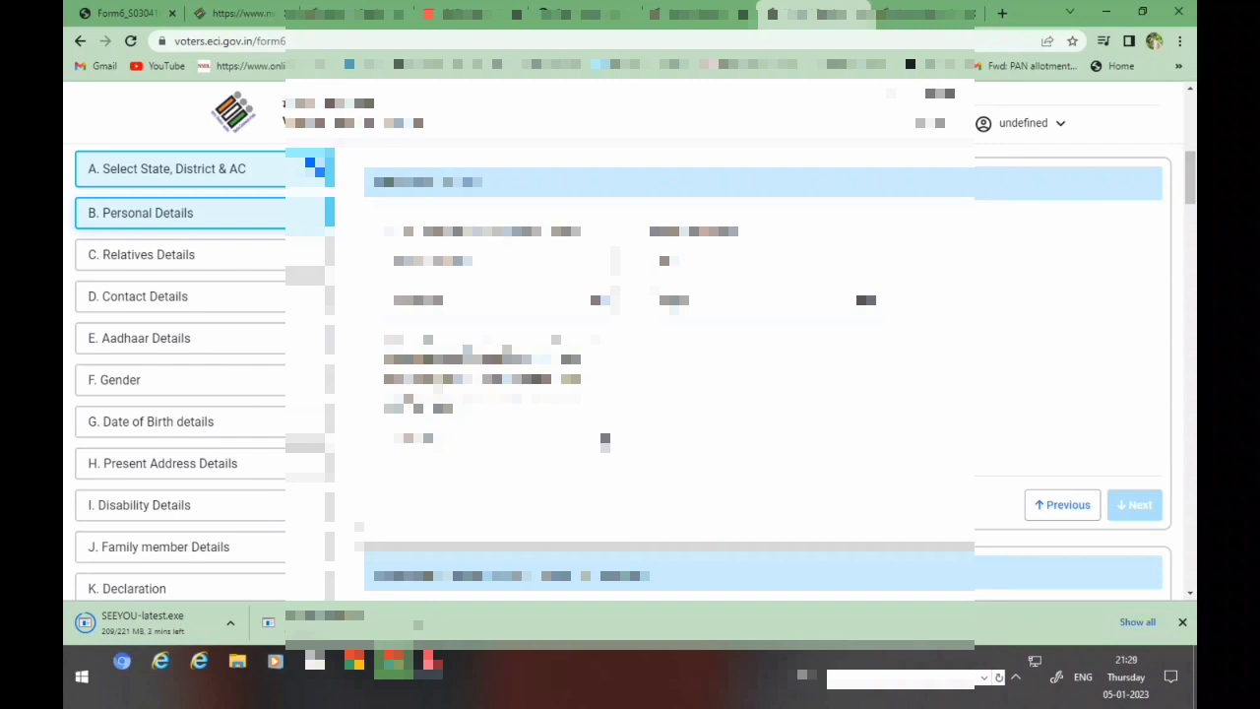
pyautogui.click(1134, 522)
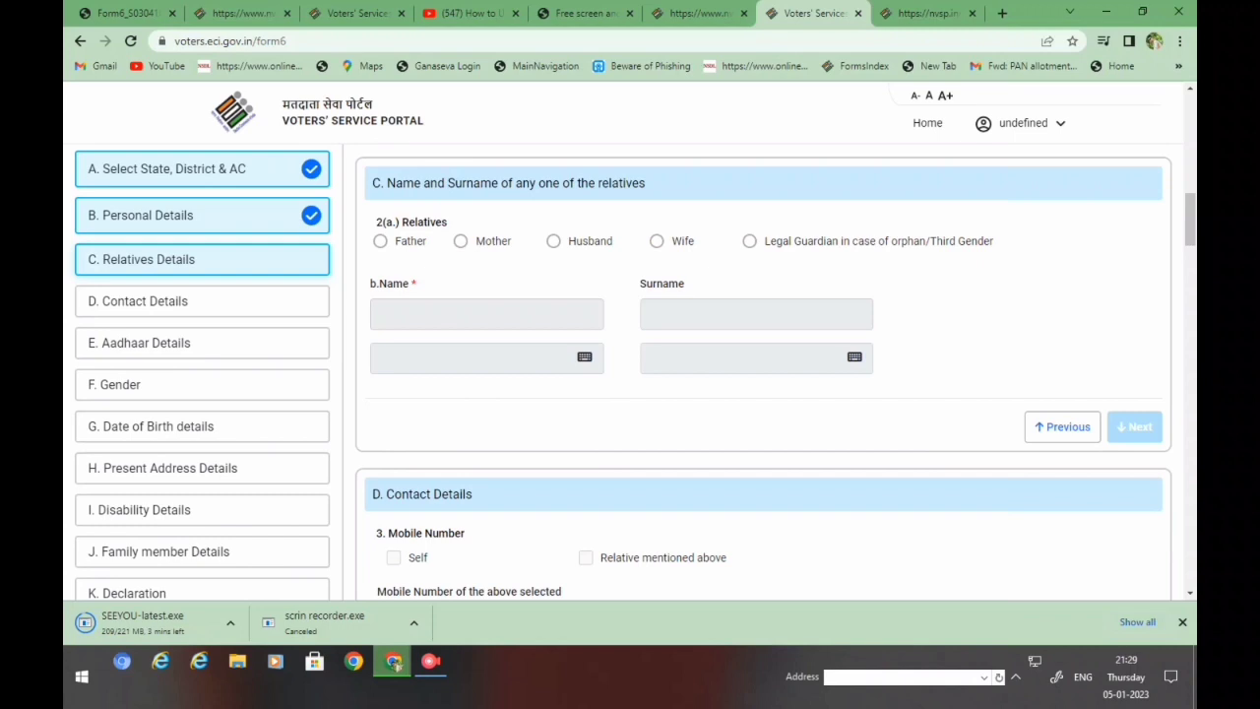
# - Choose Father as the relative, enter his name and surname, and continue
pyautogui.click(380, 240)
pyautogui.click(486, 314)
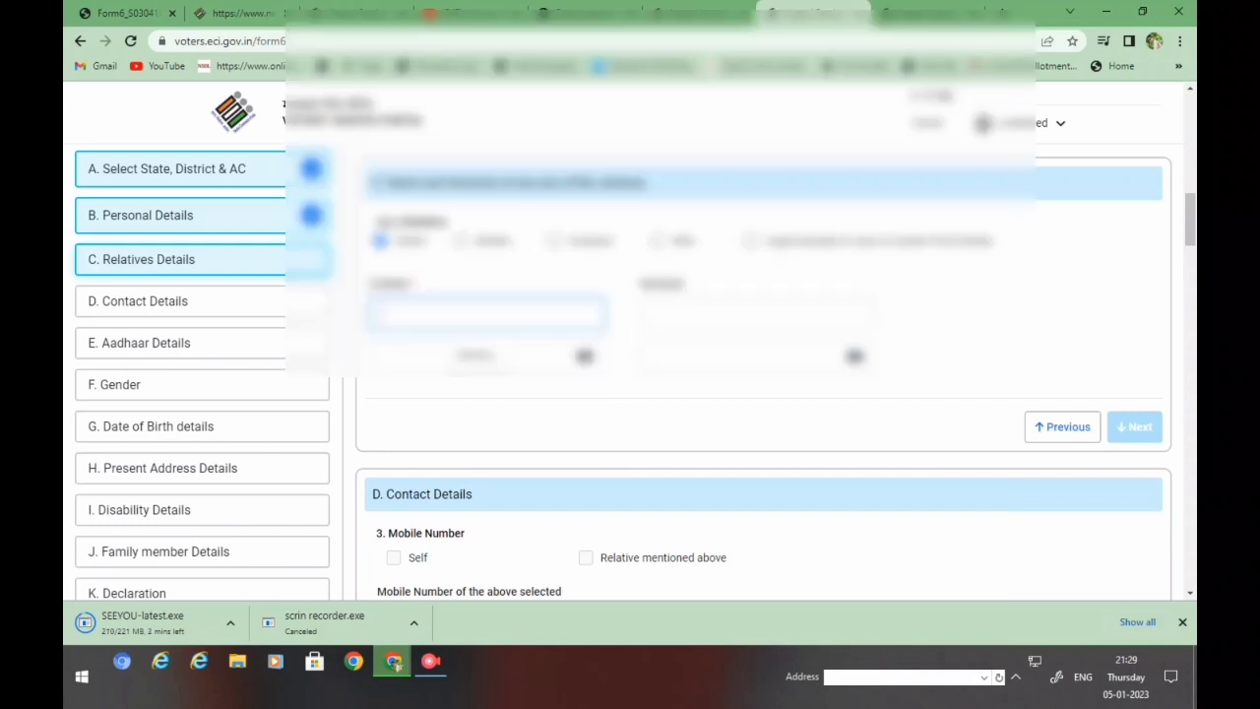
pyautogui.write('FAR')
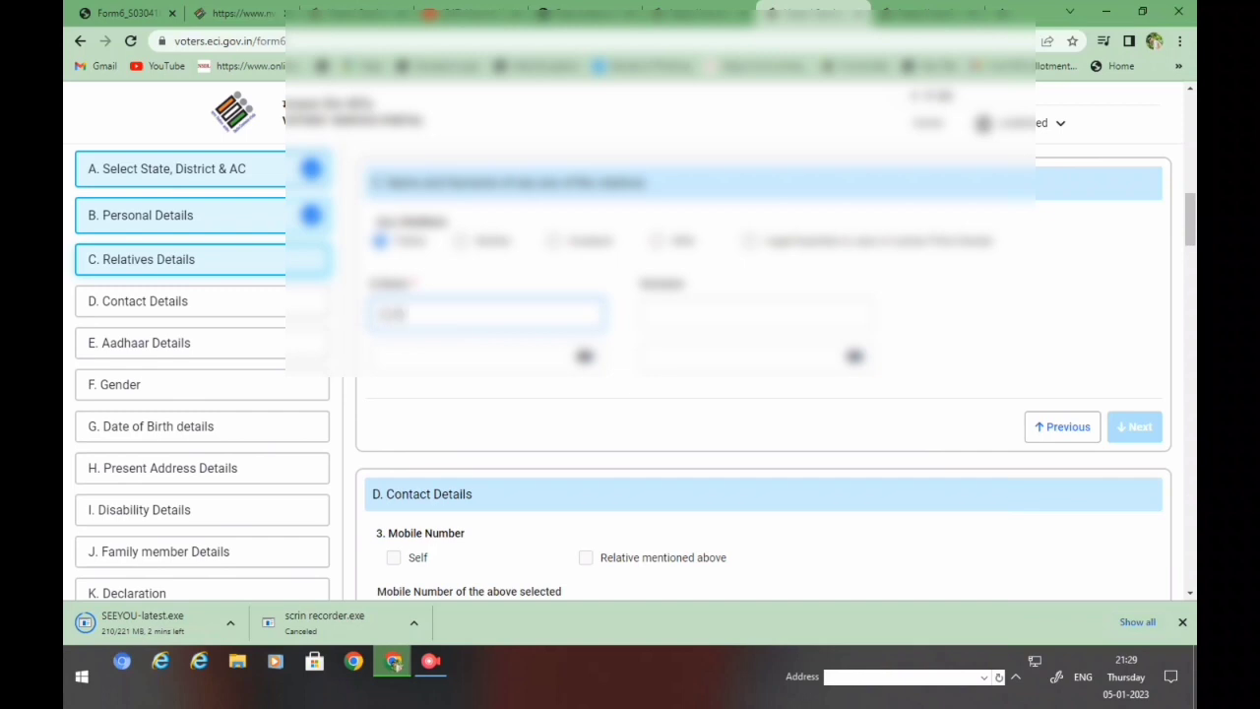
pyautogui.write('ID')
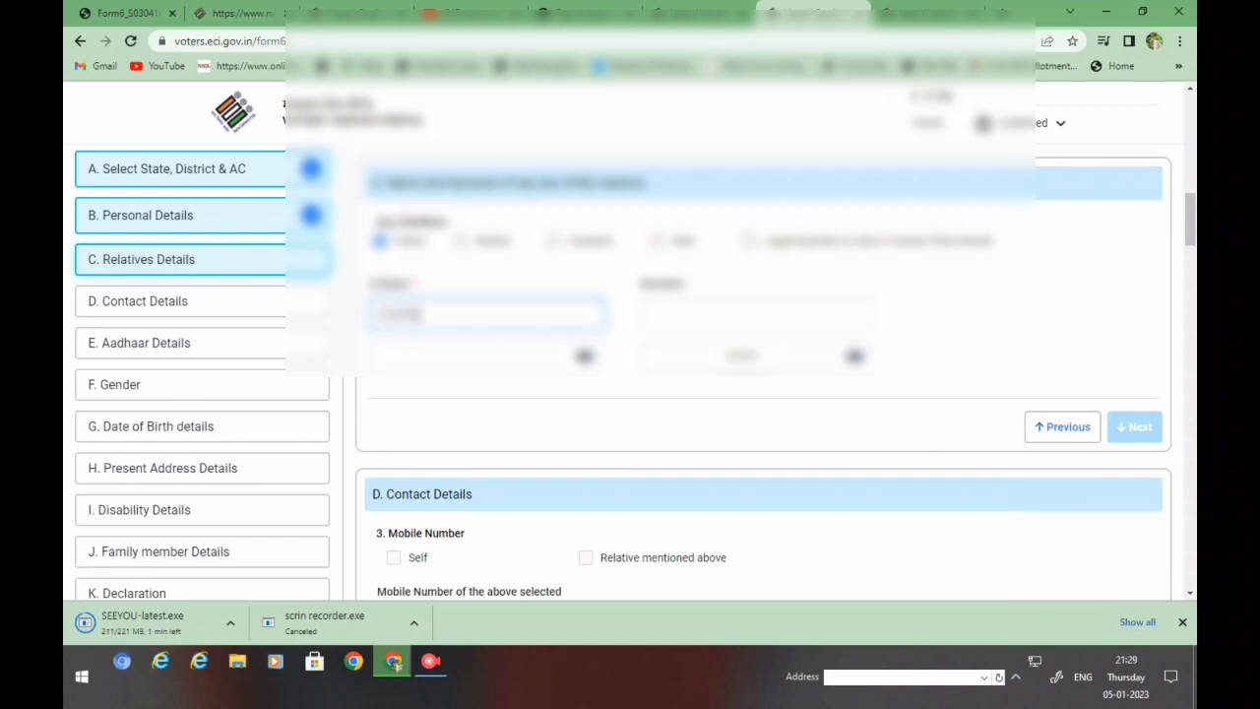
pyautogui.click(756, 313)
pyautogui.write('KH')
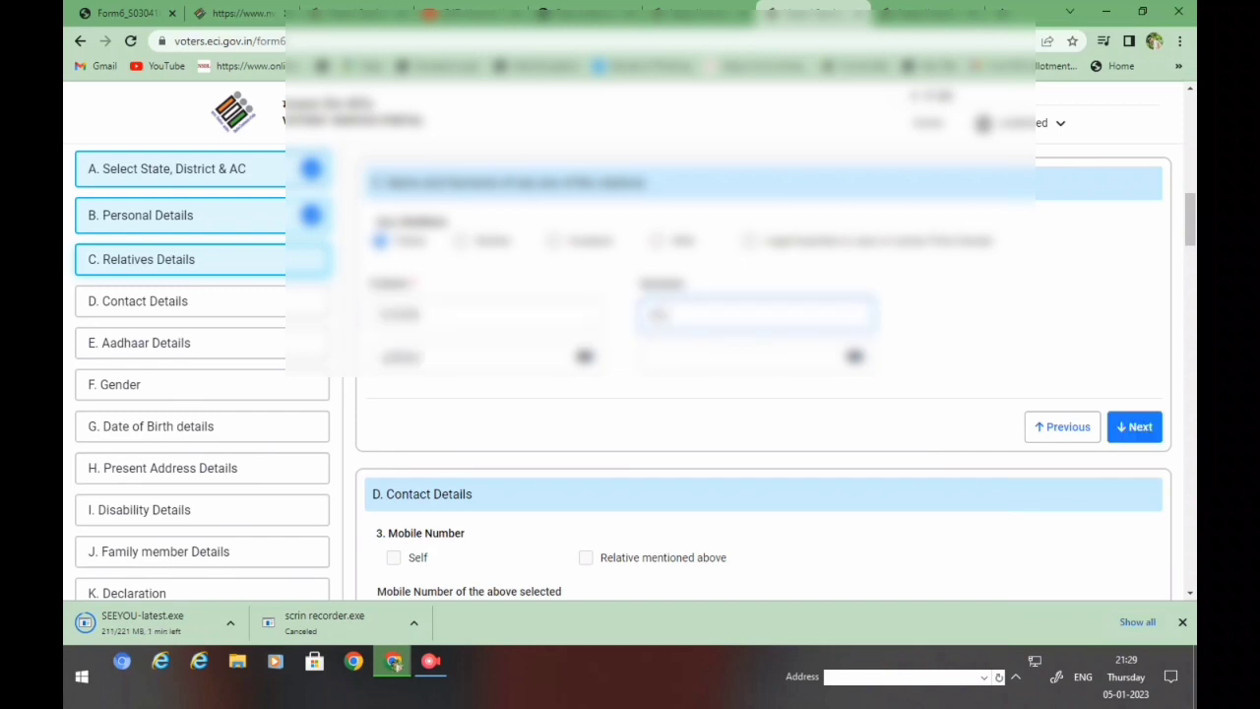
pyautogui.press('Tab')
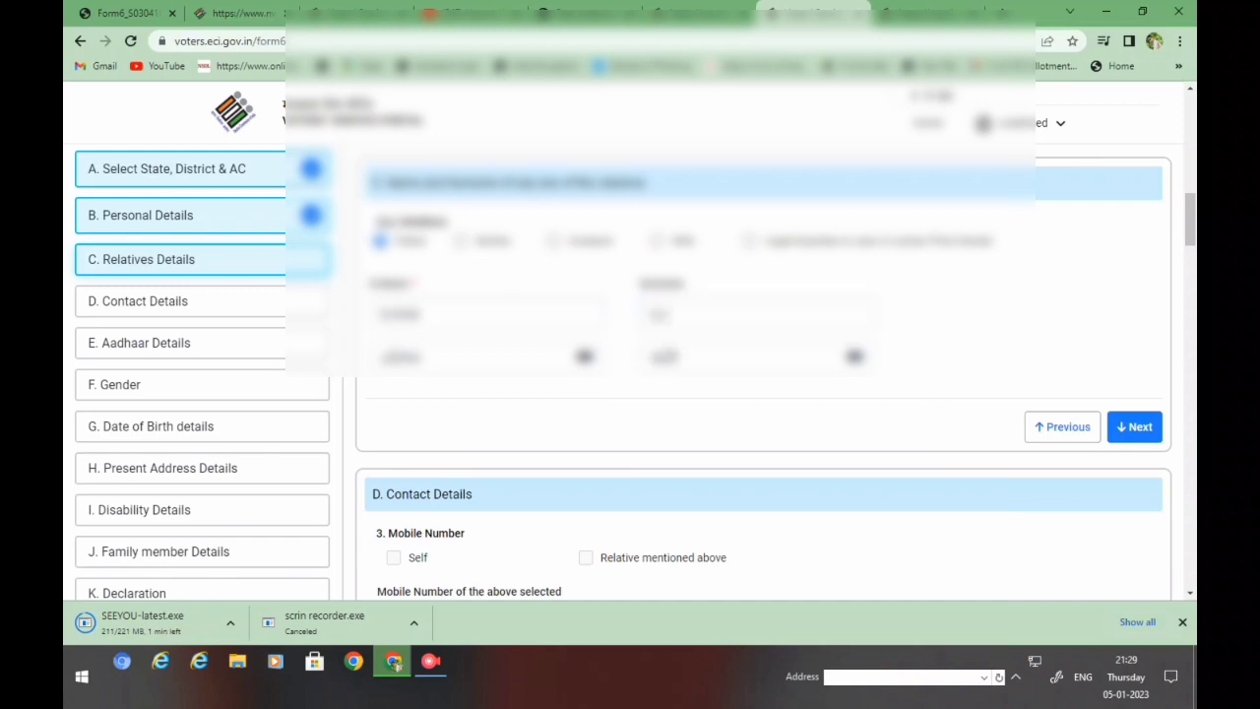
pyautogui.press('Return')
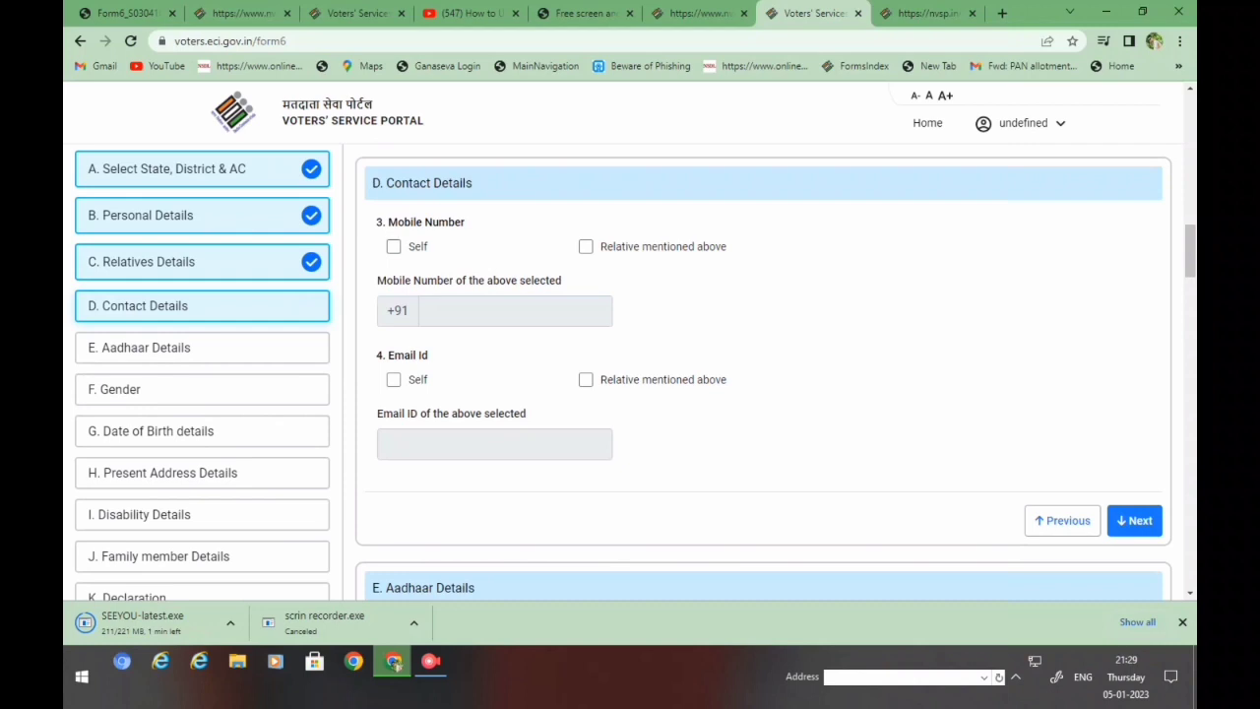
# - Mark Self for mobile and e-mail, enter the applicant's mobile number and e-mail address
pyautogui.click(394, 246)
pyautogui.click(511, 310)
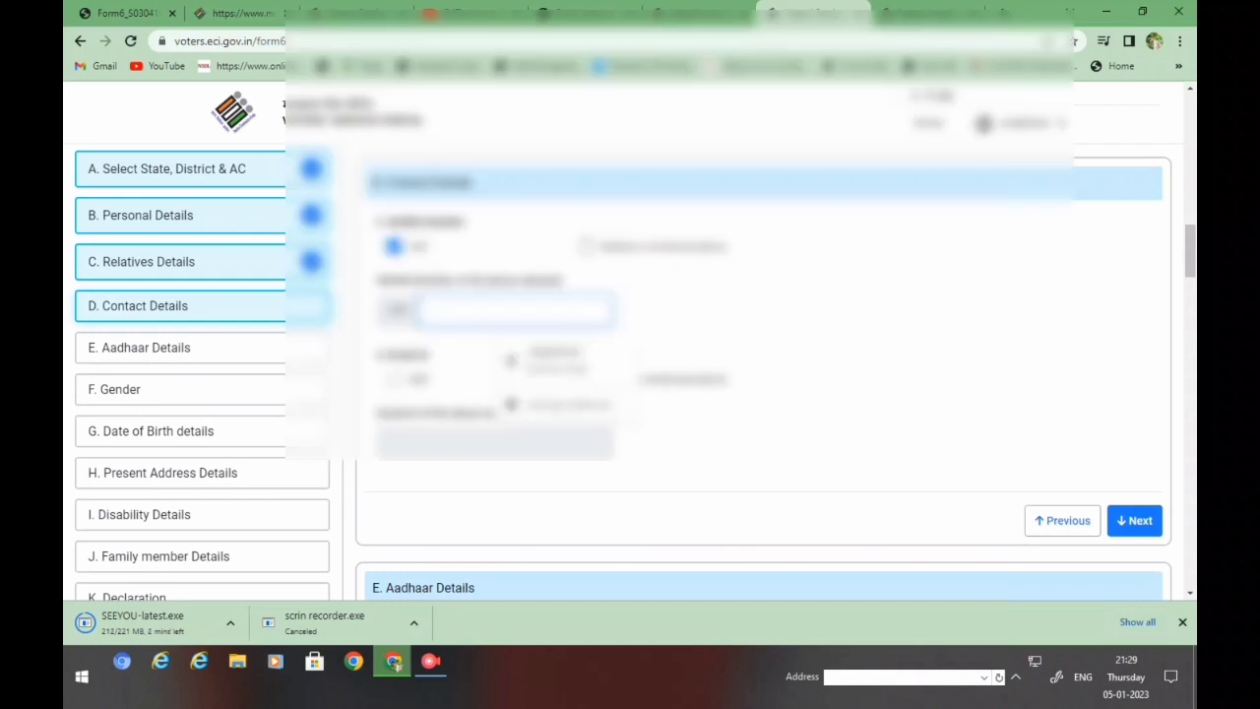
pyautogui.write('700000')
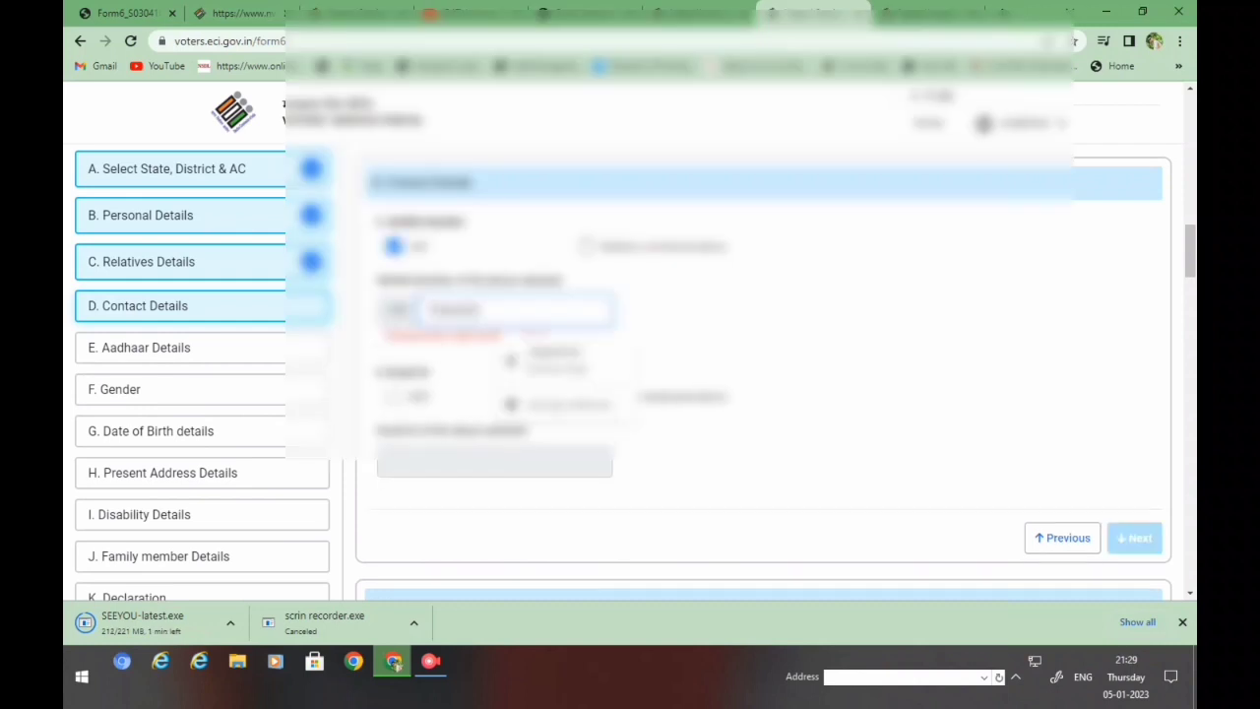
pyautogui.write('000')
pyautogui.click(394, 379)
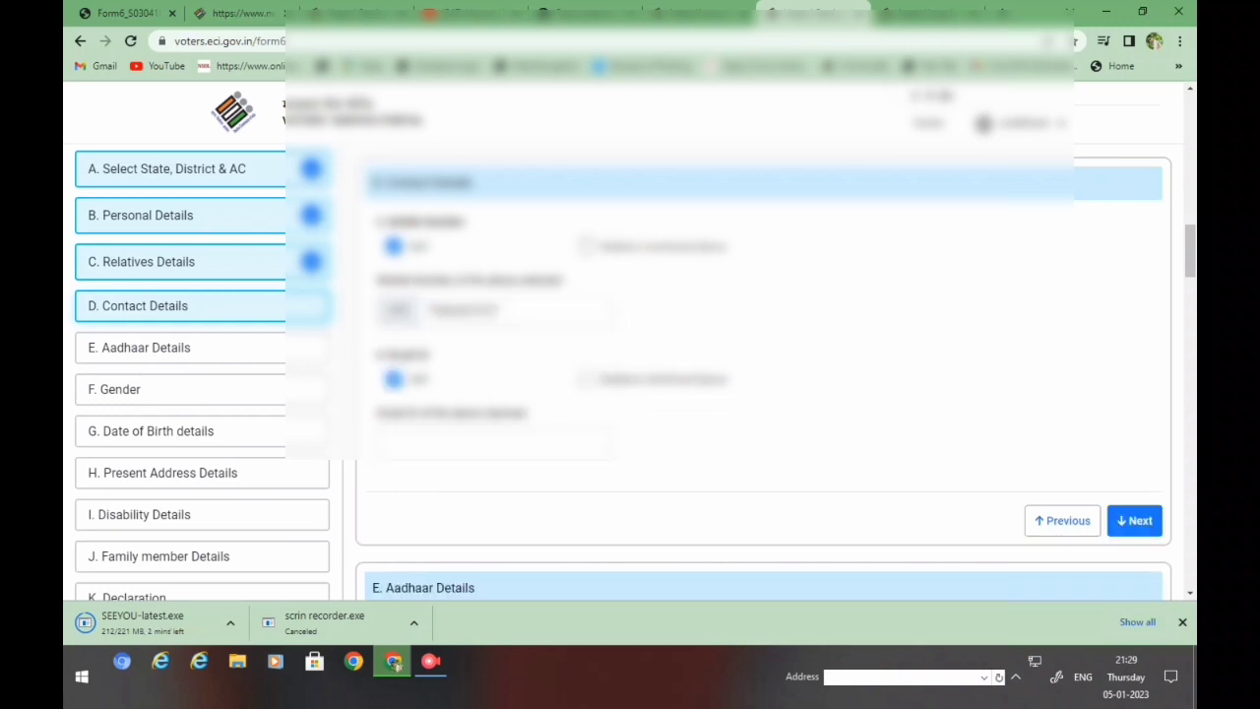
pyautogui.click(492, 443)
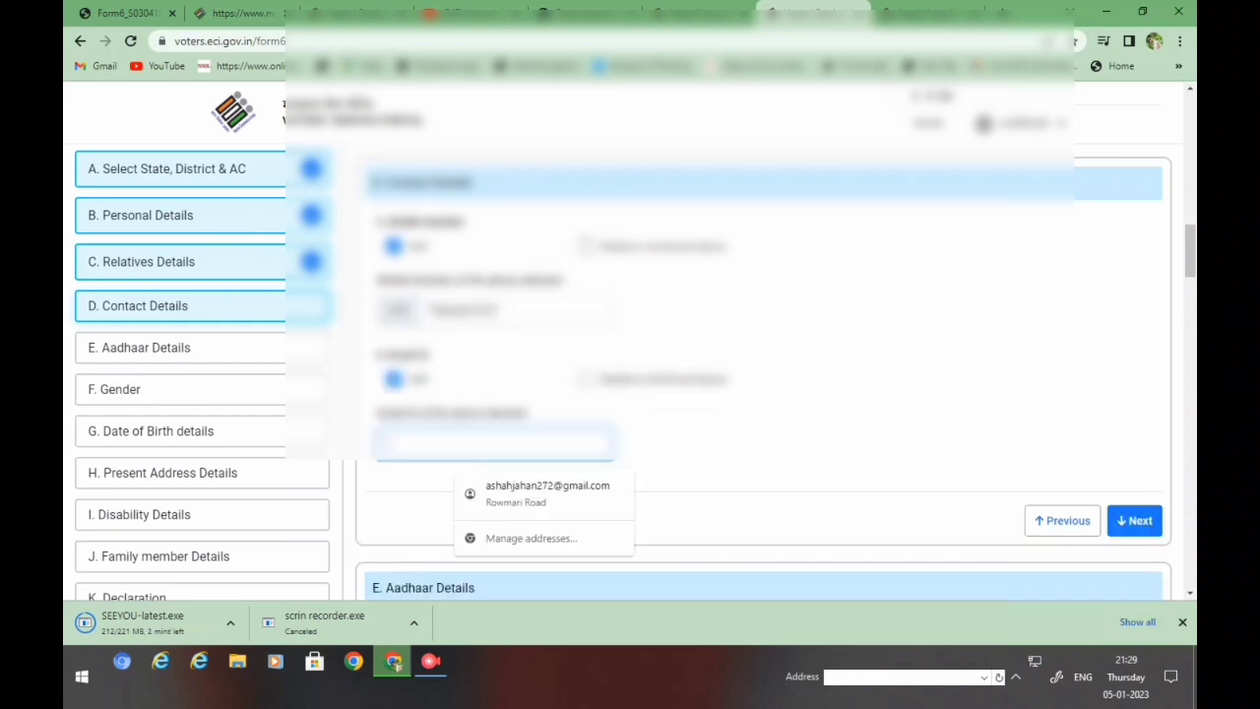
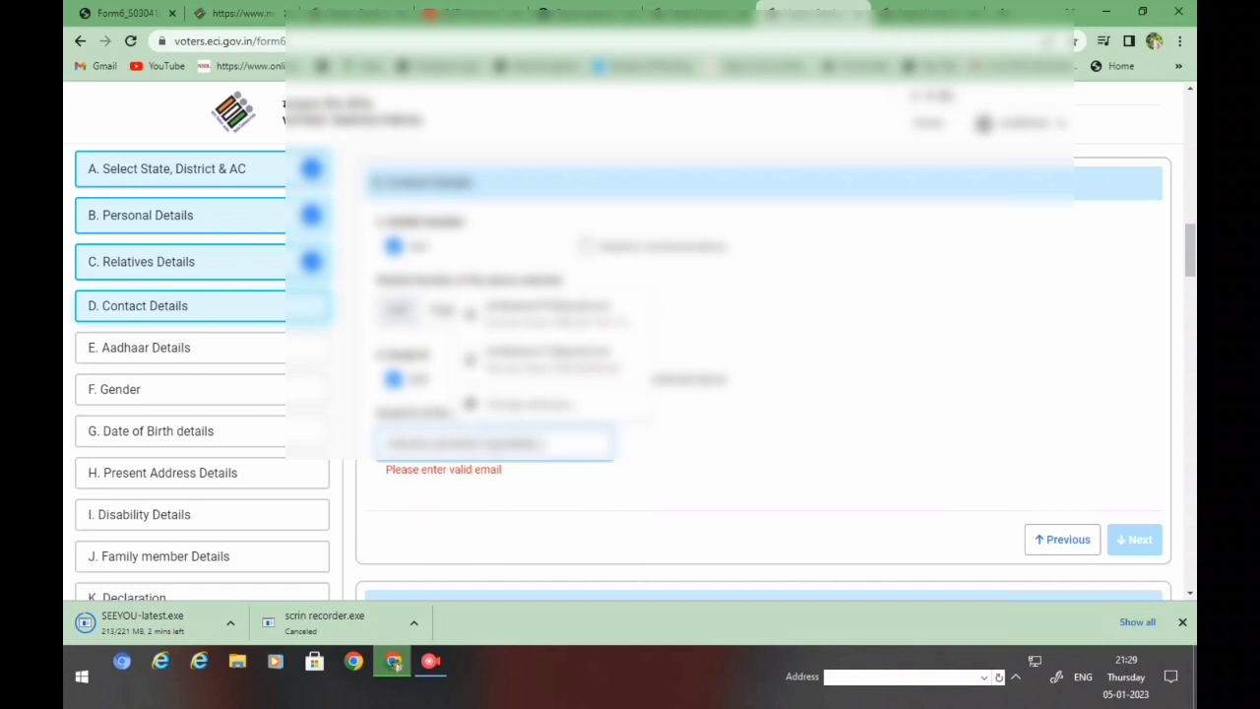
pyautogui.press('Tab')
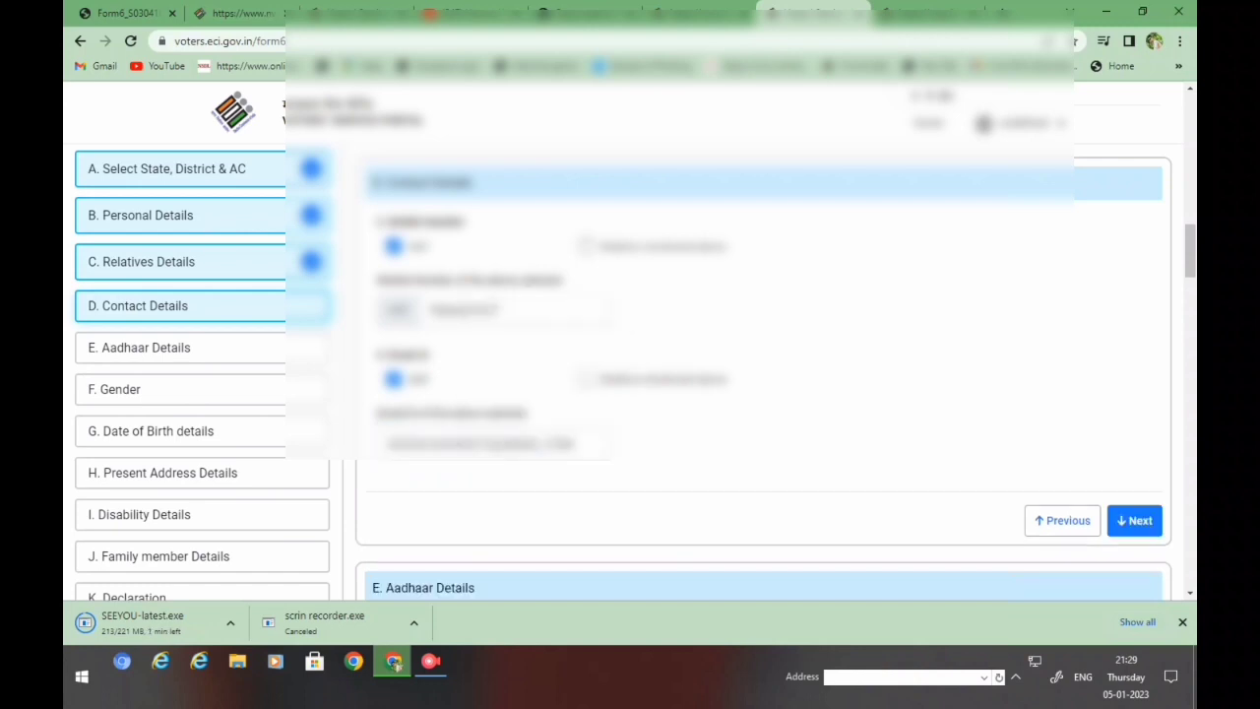
pyautogui.press('Return')
# - Choose the Aadhaar Number option, enter the applicant's Aadhaar number, and continue to Gender
pyautogui.press('Tab')
pyautogui.press('space')
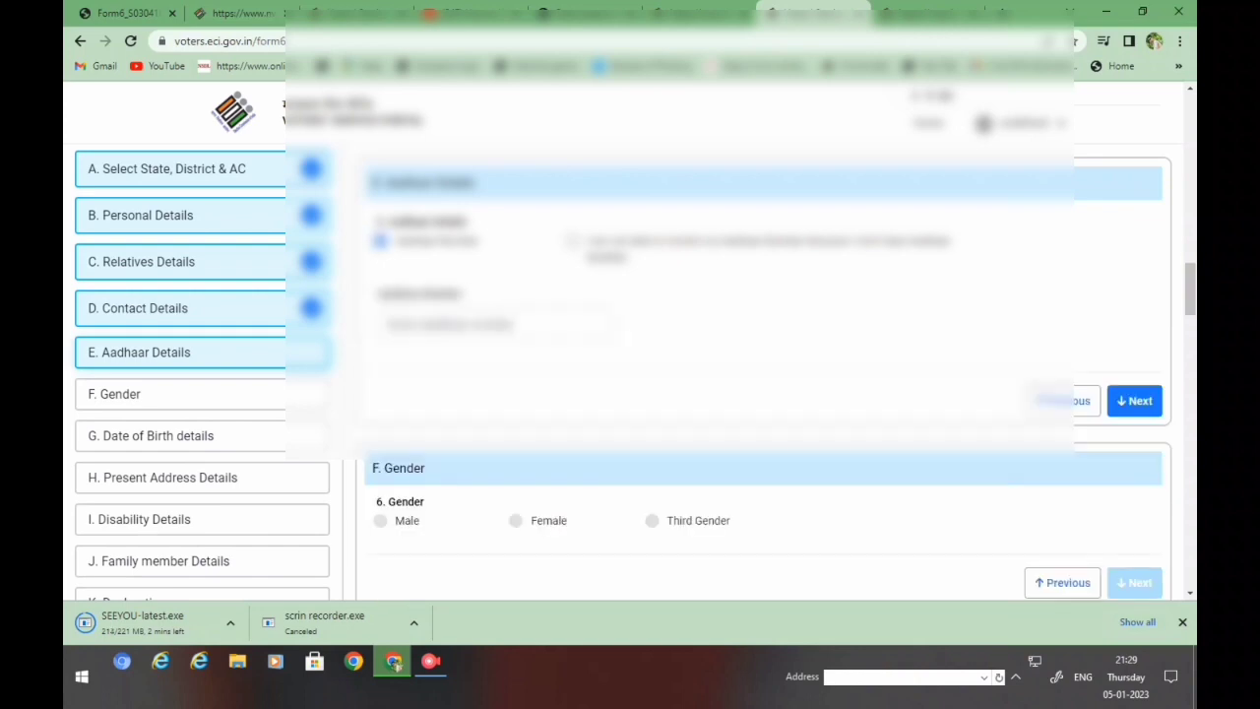
pyautogui.press('Down')
pyautogui.press('Up')
pyautogui.press('Tab')
pyautogui.write('12345678')
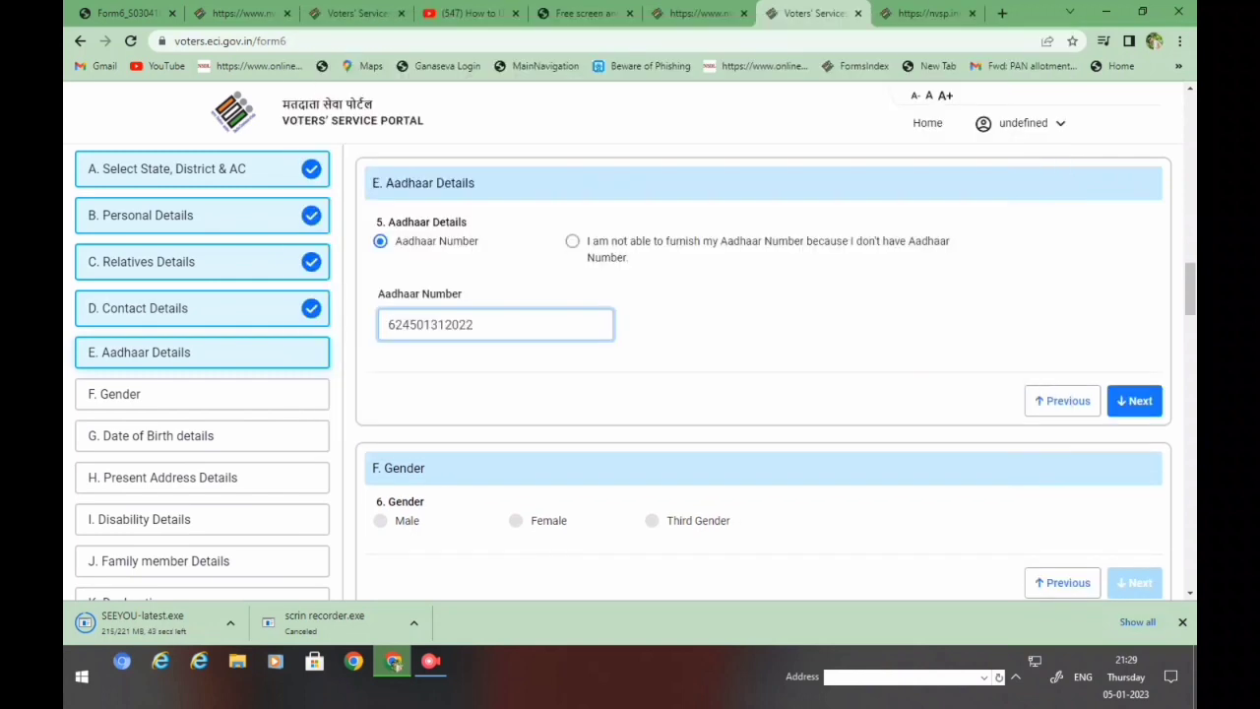
pyautogui.press('Return')
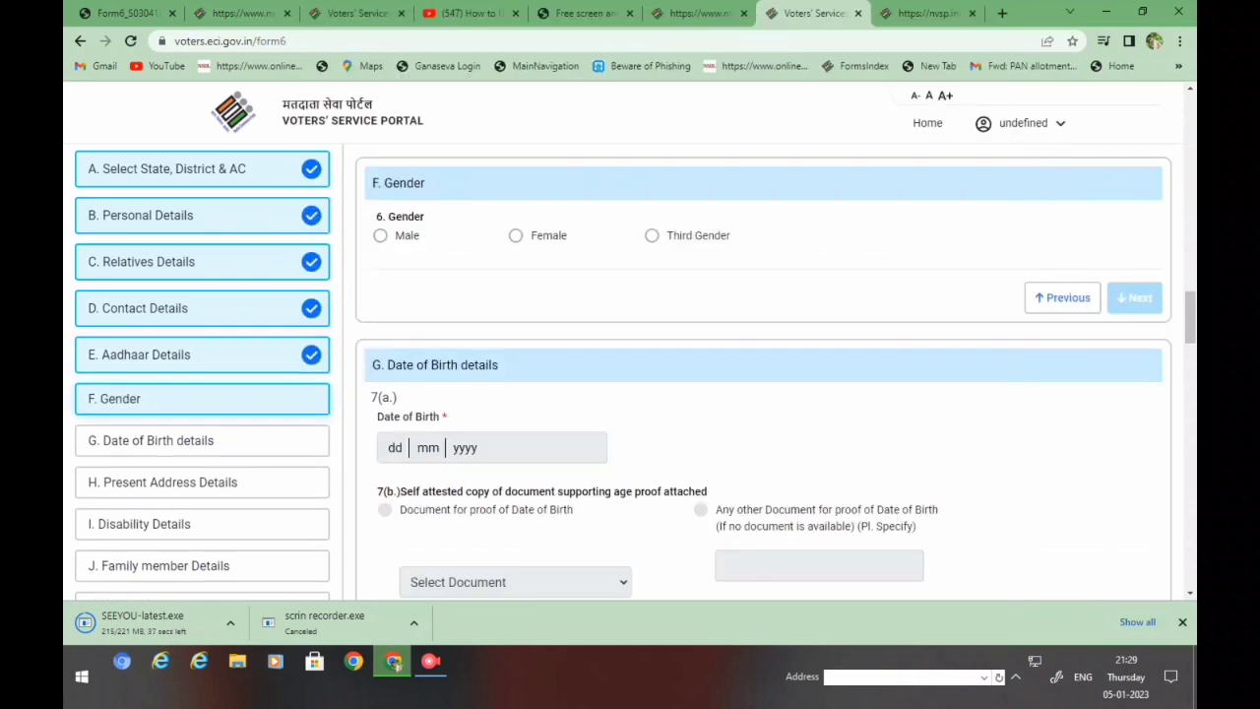
# - Set the gender to Male and continue to Date of Birth
pyautogui.press('Tab')
pyautogui.press('space')
pyautogui.press('Return')
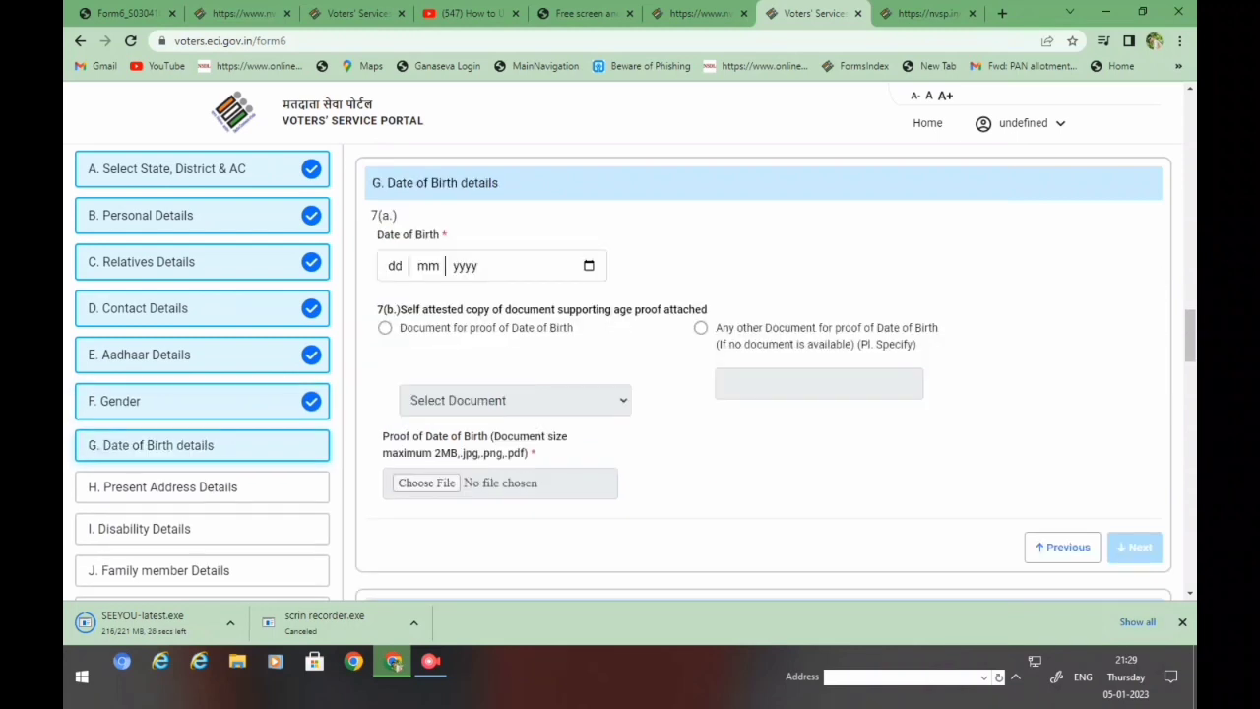
# - Set the date of birth to 01/01/2002 and opt to attach a date-of-birth proof
pyautogui.click(589, 264)
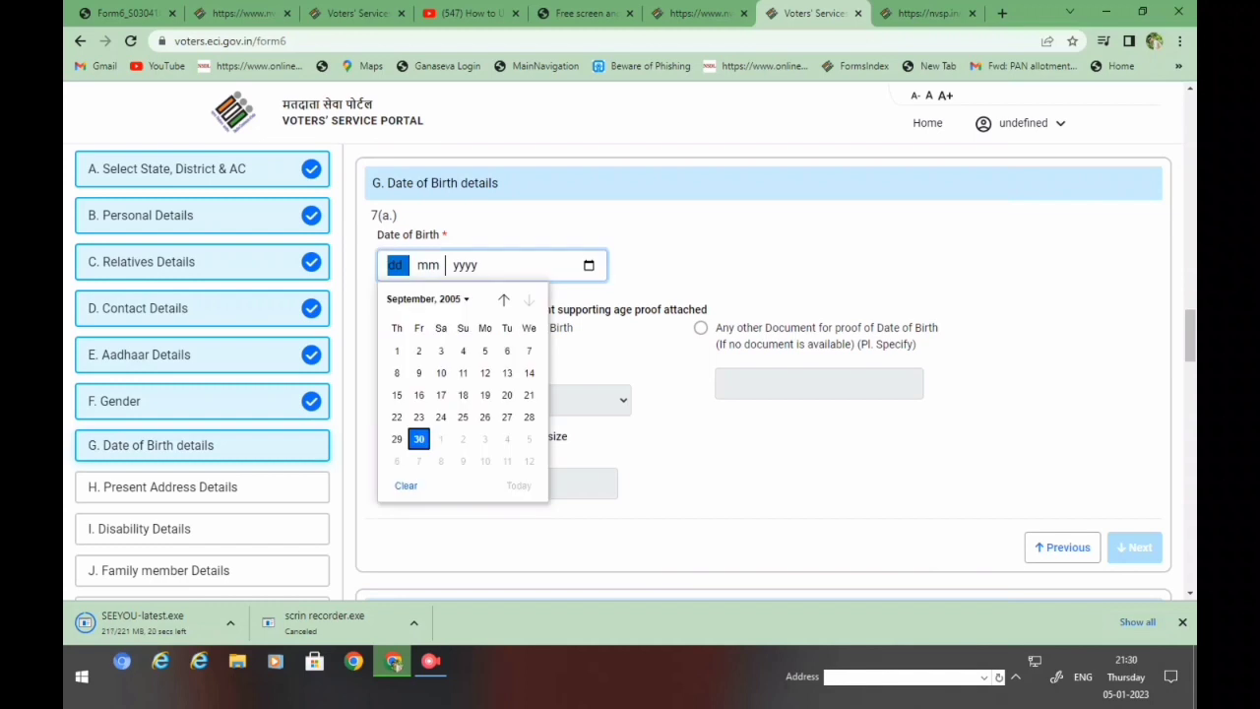
pyautogui.click(428, 298)
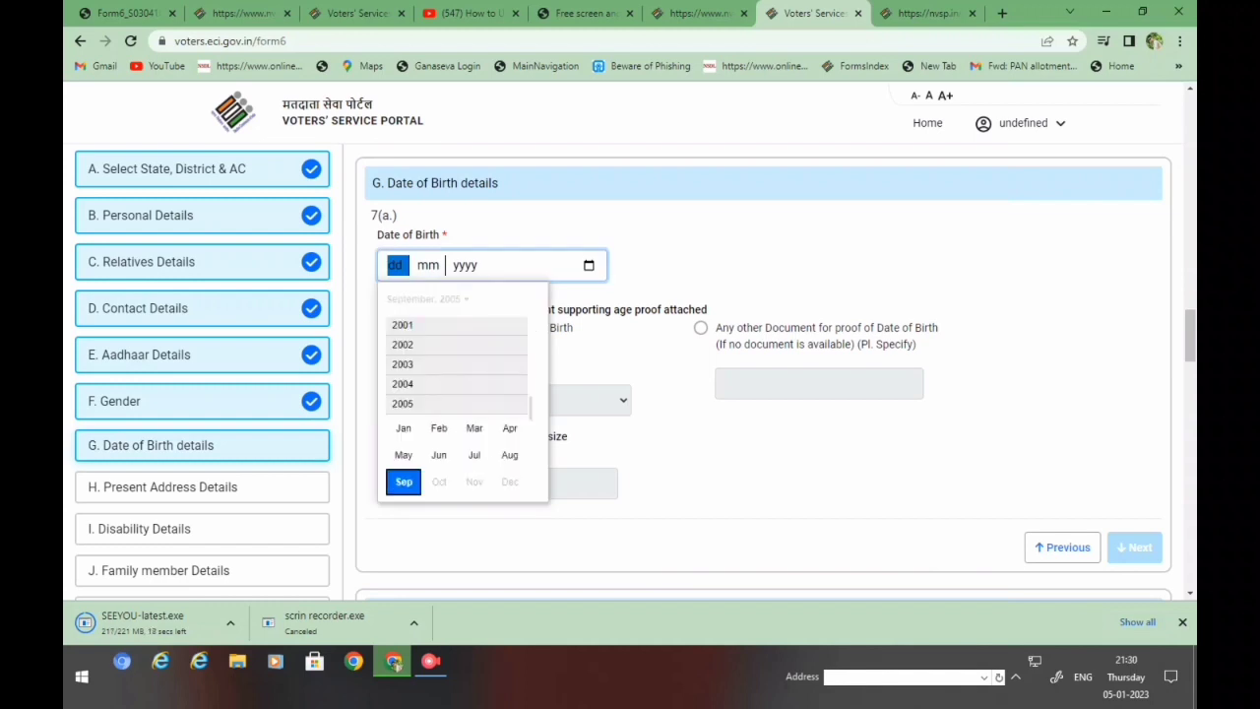
pyautogui.click(403, 350)
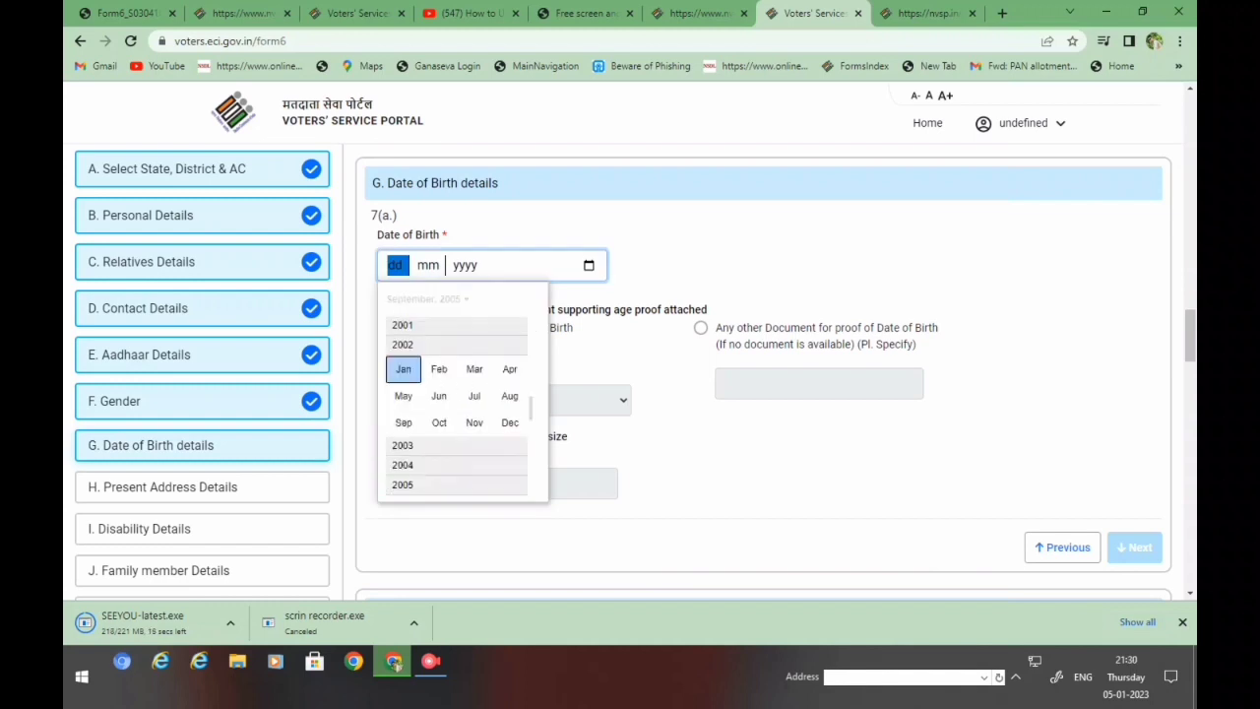
pyautogui.click(402, 368)
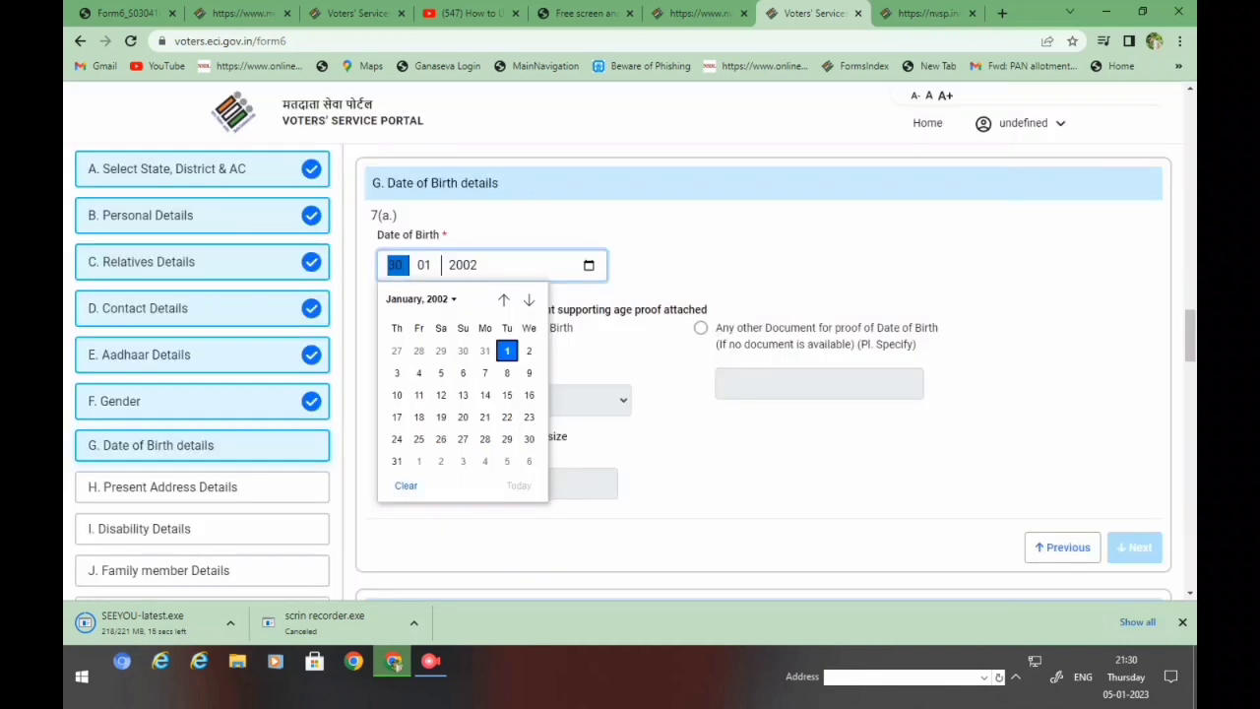
pyautogui.press('Return')
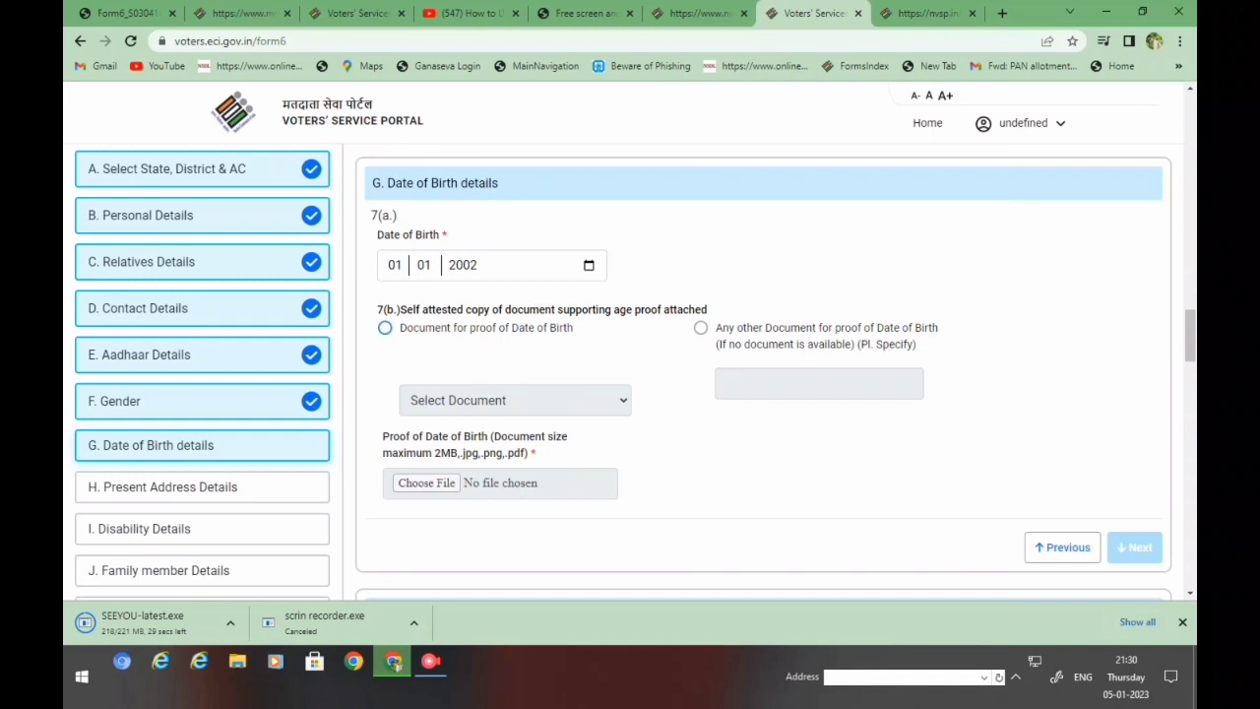
pyautogui.click(385, 327)
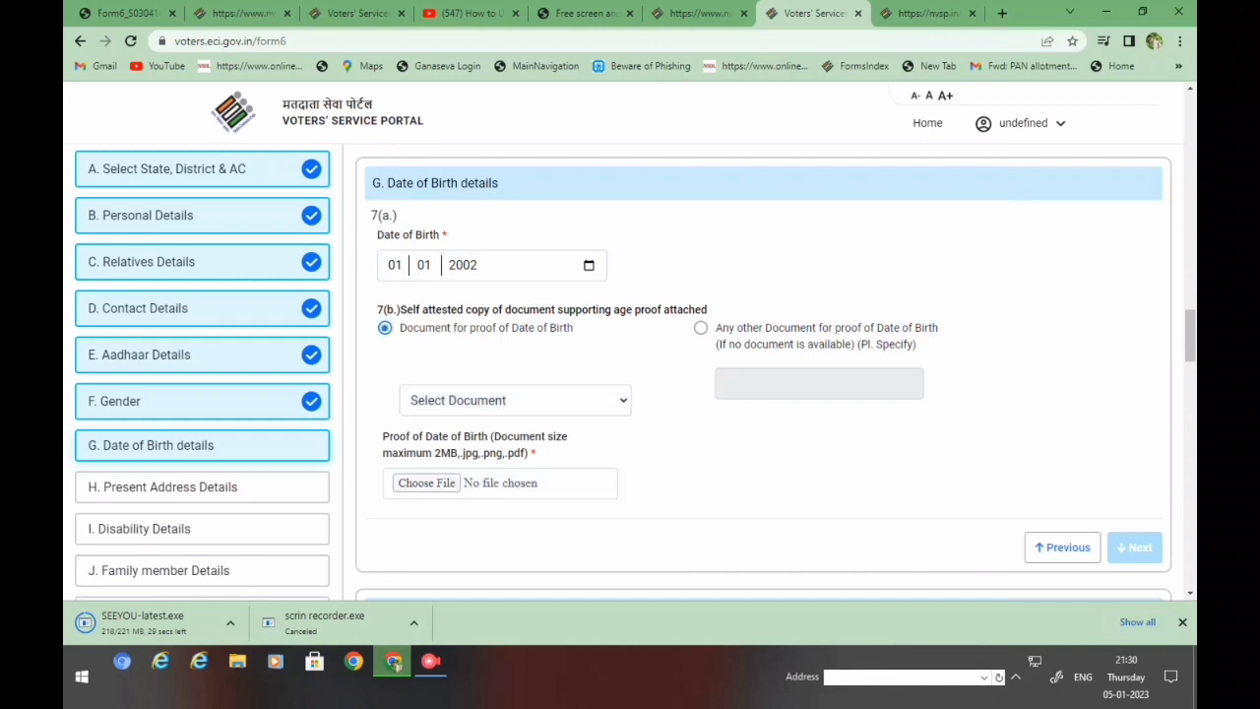
pyautogui.click(514, 399)
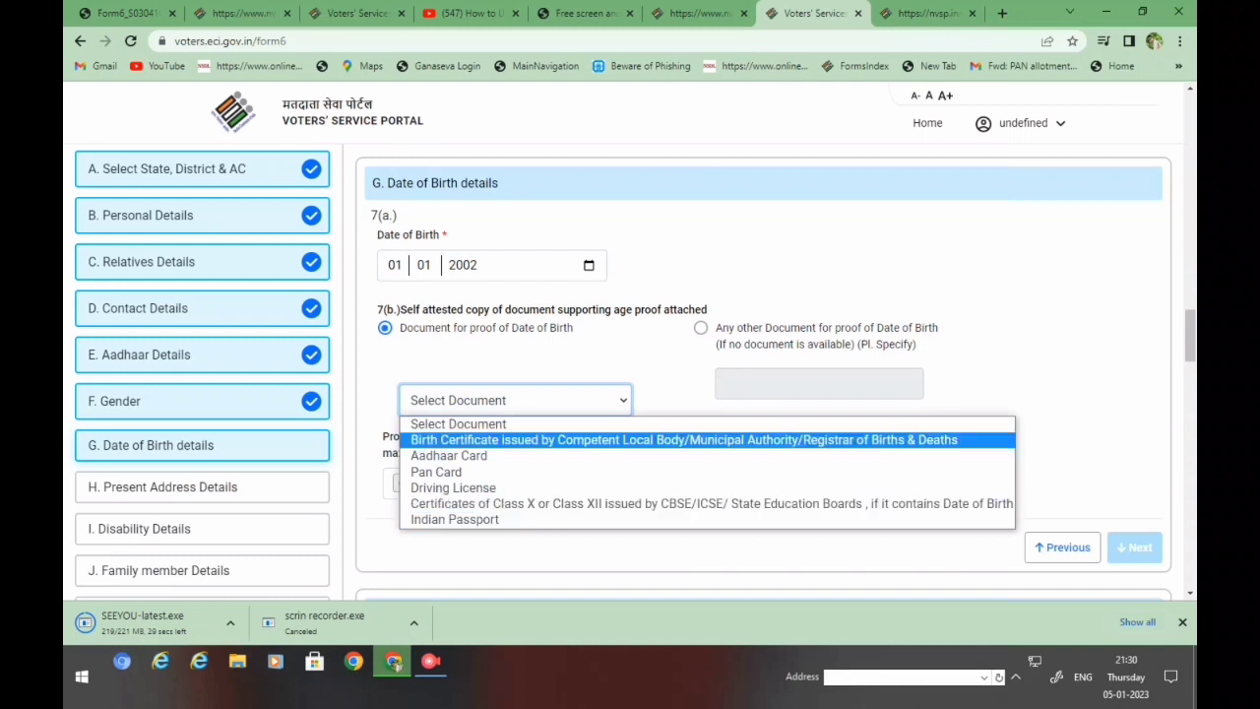
pyautogui.press('Escape')
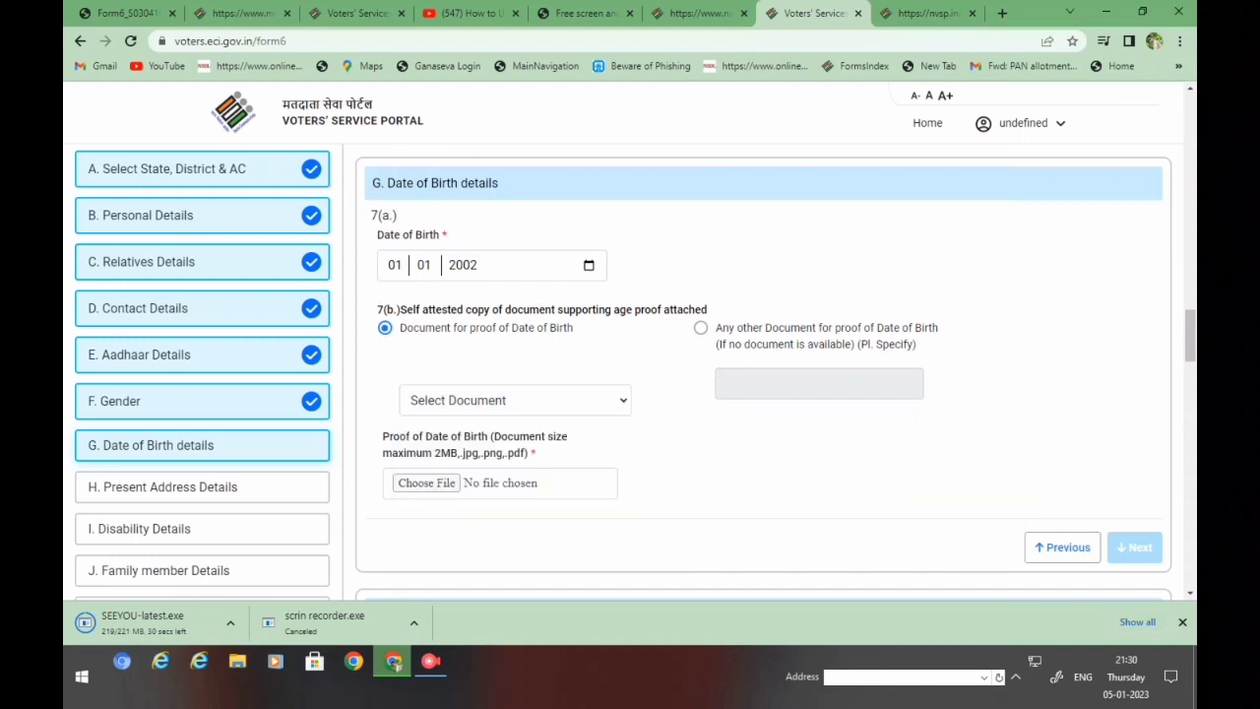
# - Correct the birth year to 2004 so the date reads 01/01/2004
pyautogui.click(395, 265)
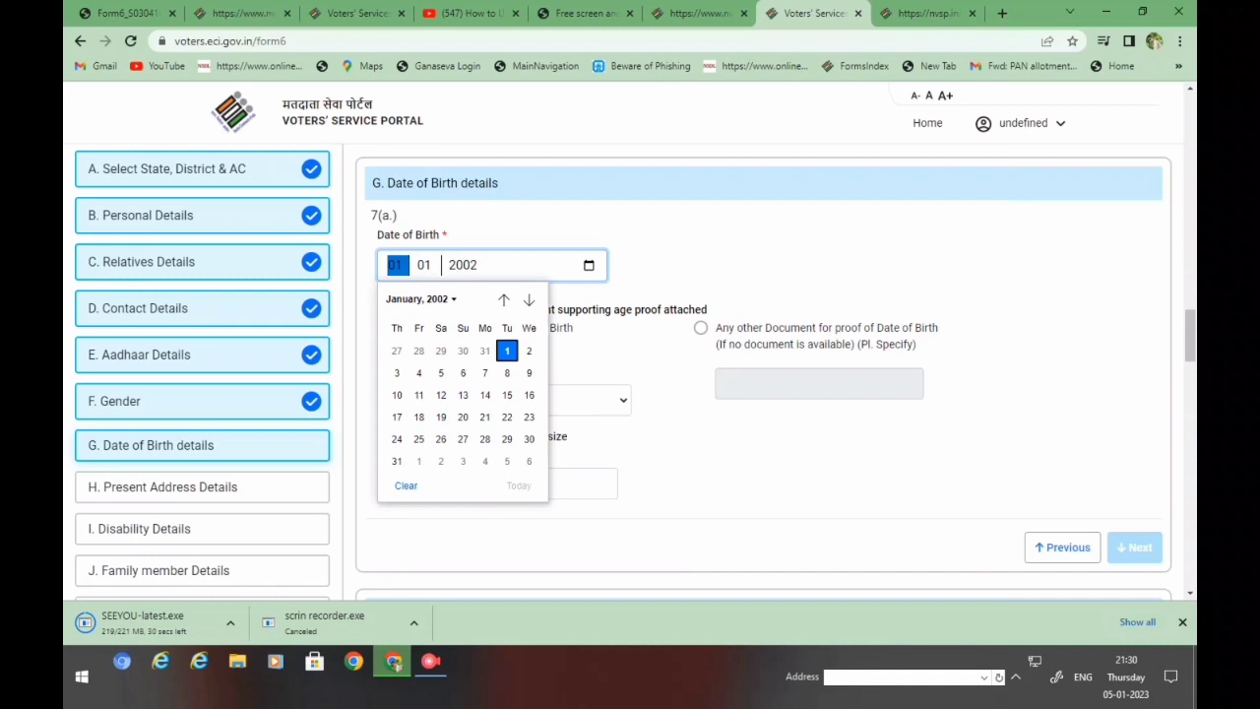
pyautogui.click(420, 298)
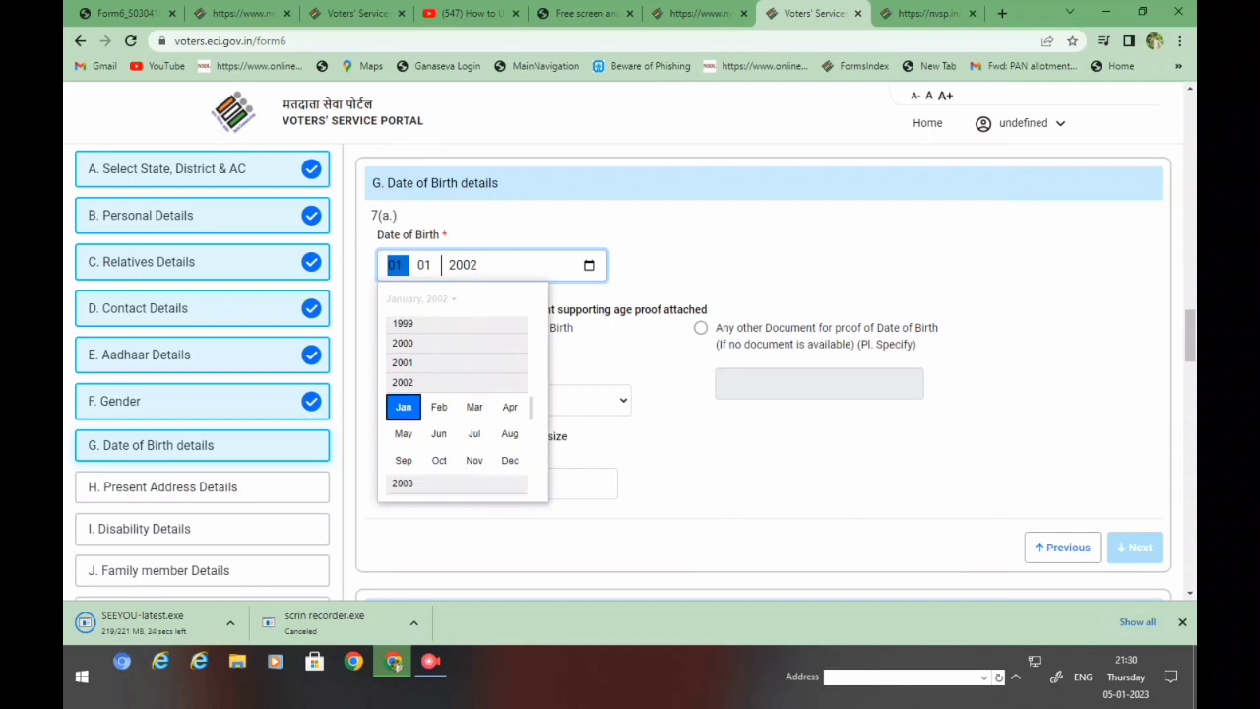
pyautogui.scroll(-1, 456, 413)
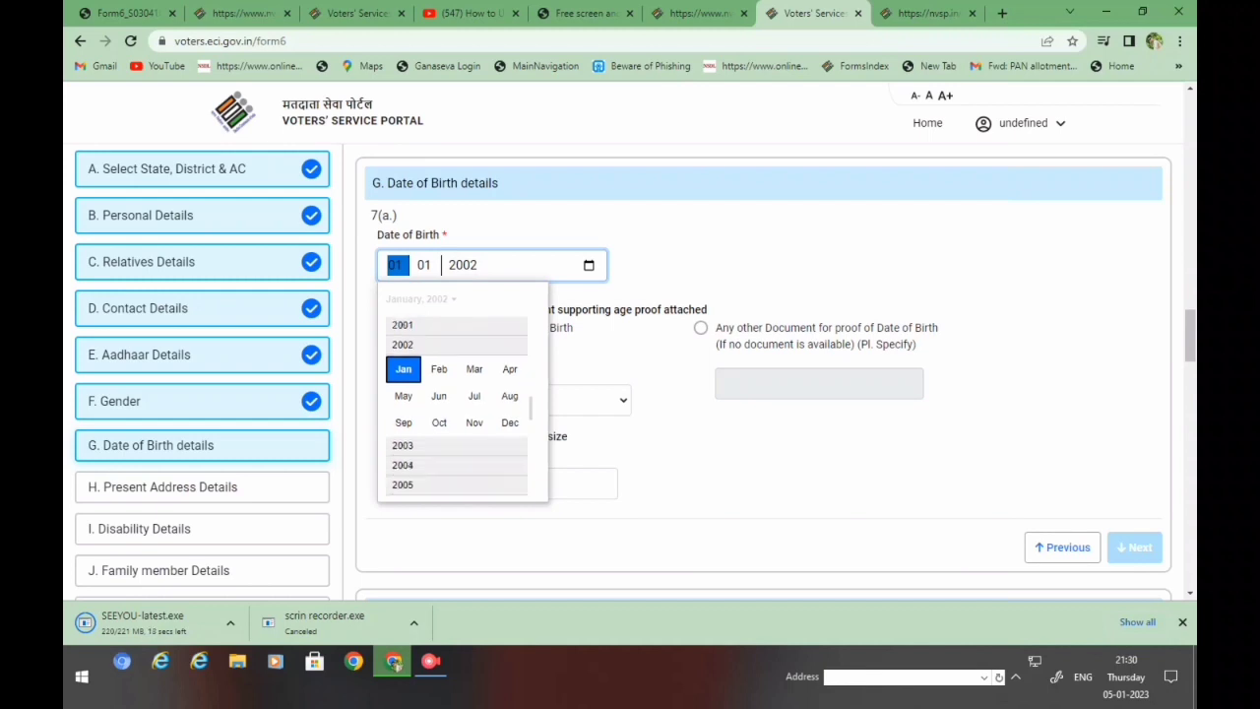
pyautogui.scroll(-1, 457, 413)
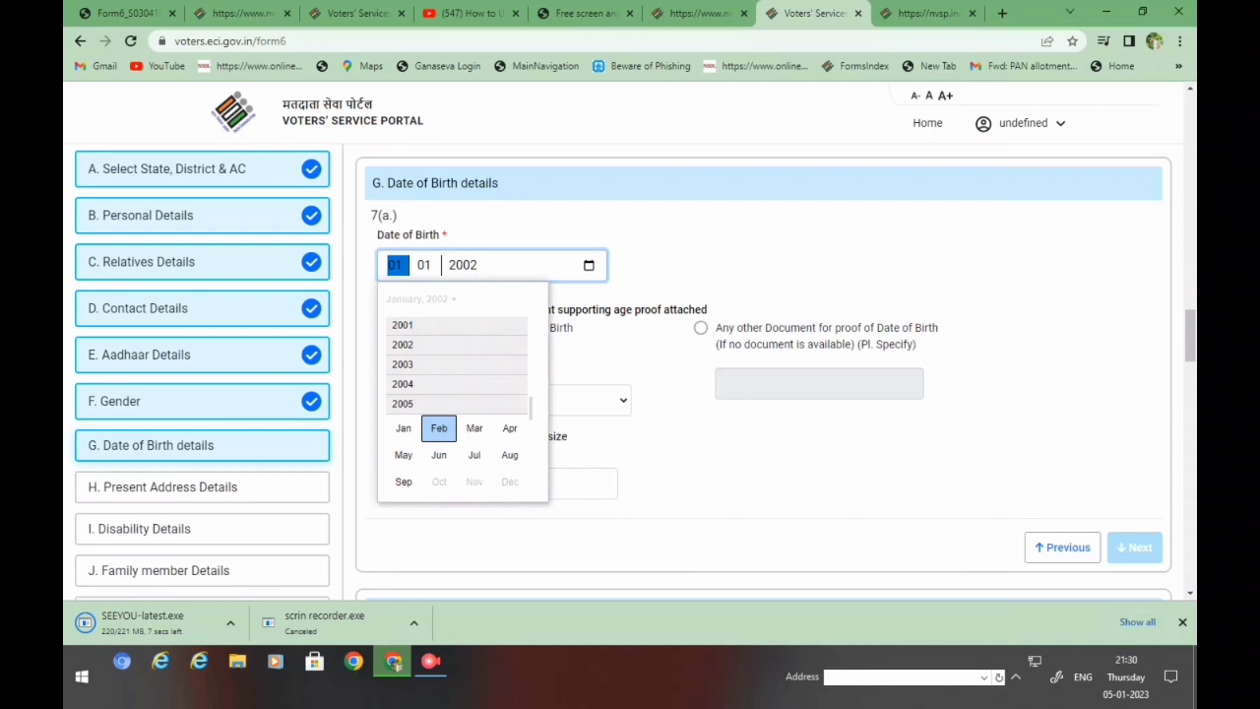
pyautogui.scroll(1, 457, 414)
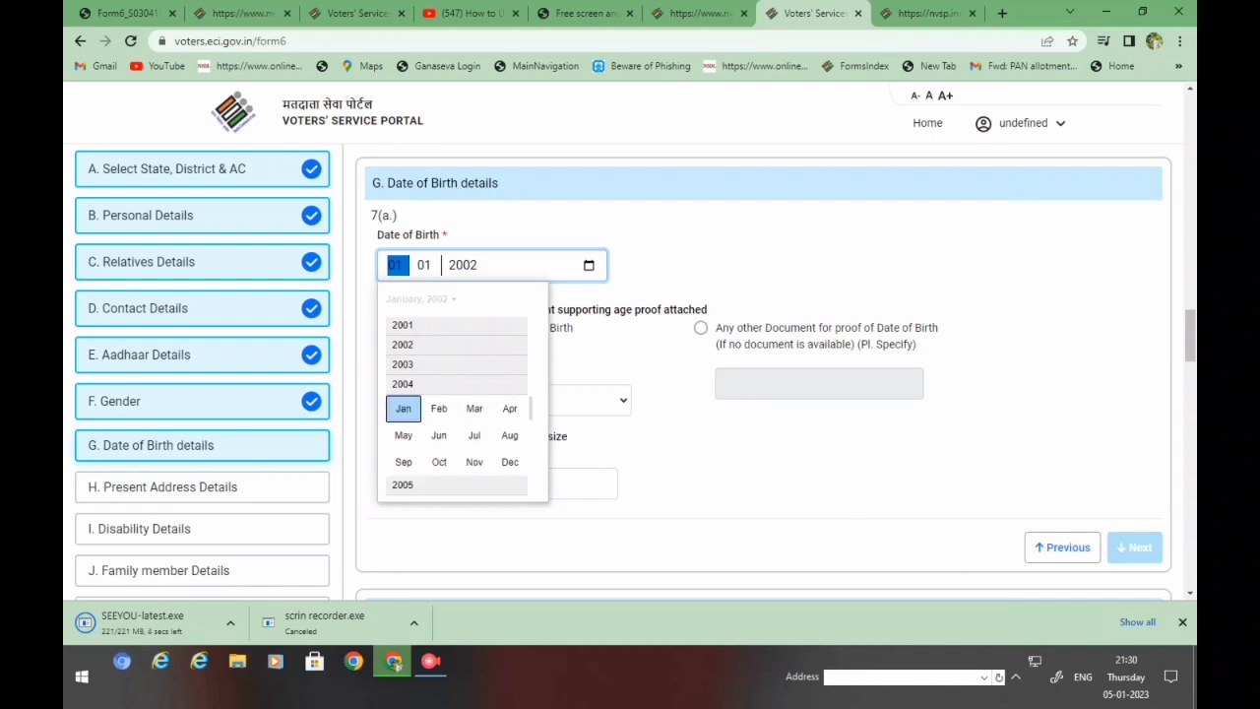
pyautogui.click(402, 408)
pyautogui.press('Escape')
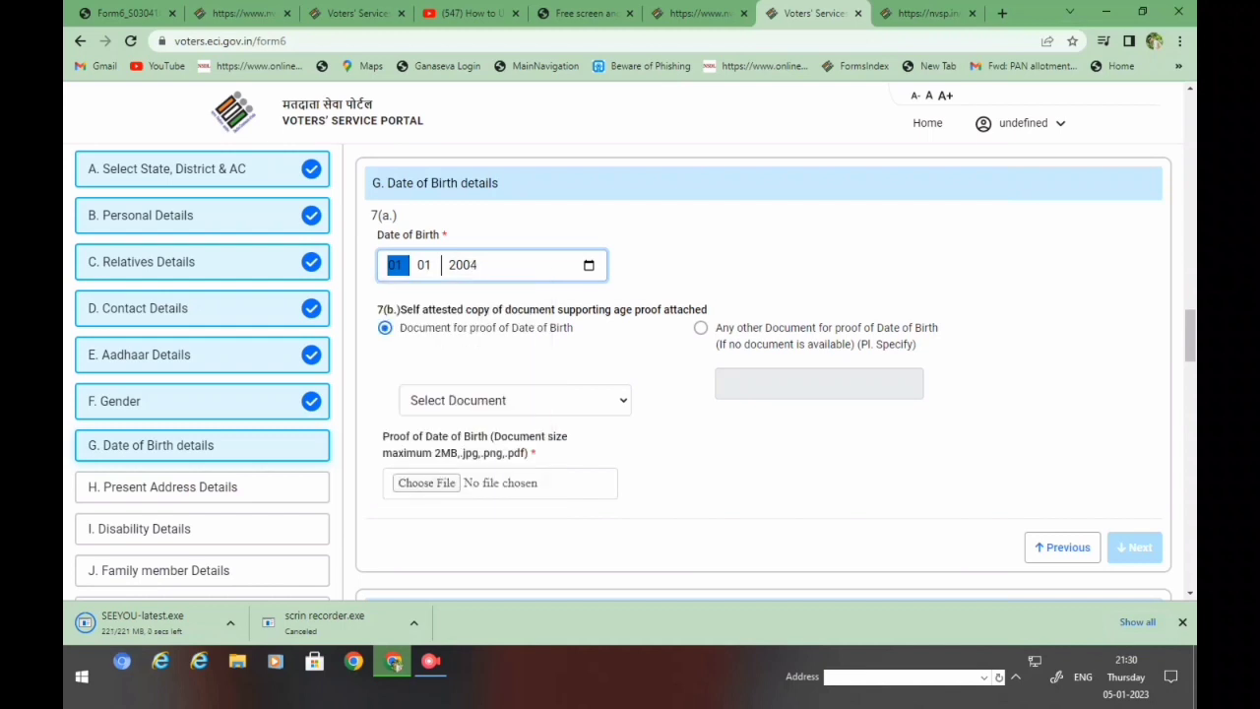
# - Choose Pan Card as the age-proof document and begin attaching its file
pyautogui.click(514, 400)
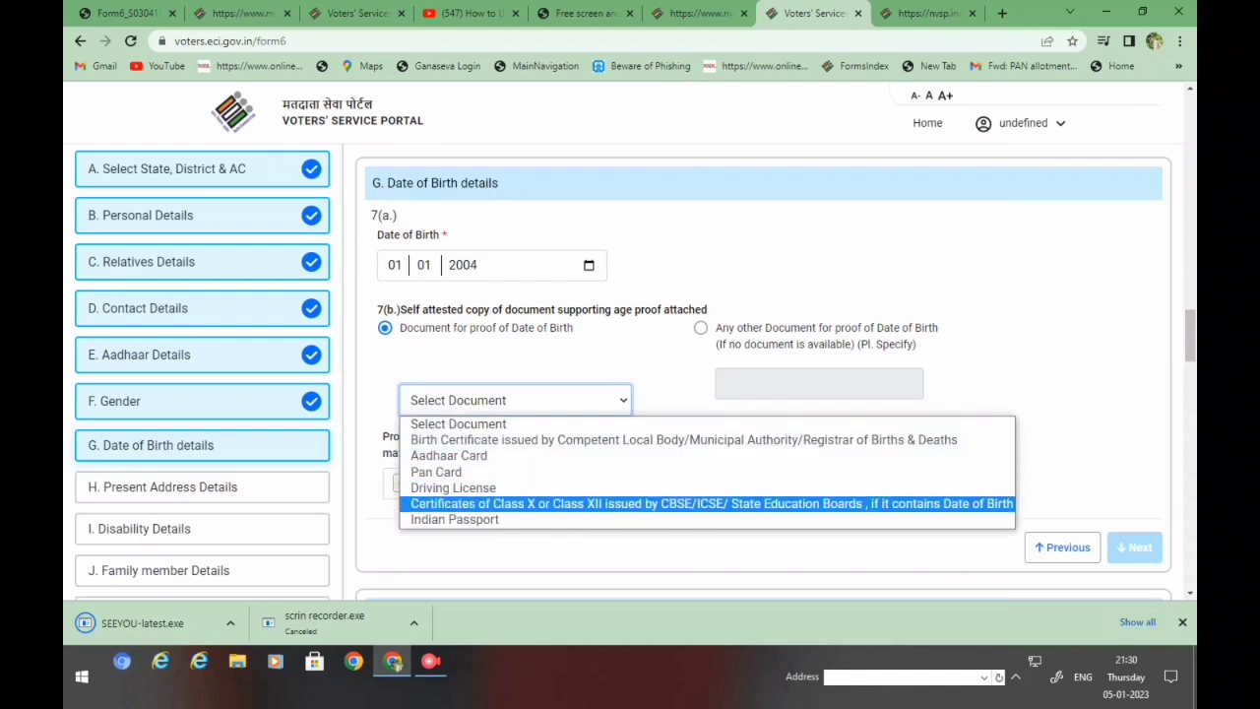
pyautogui.press('Return')
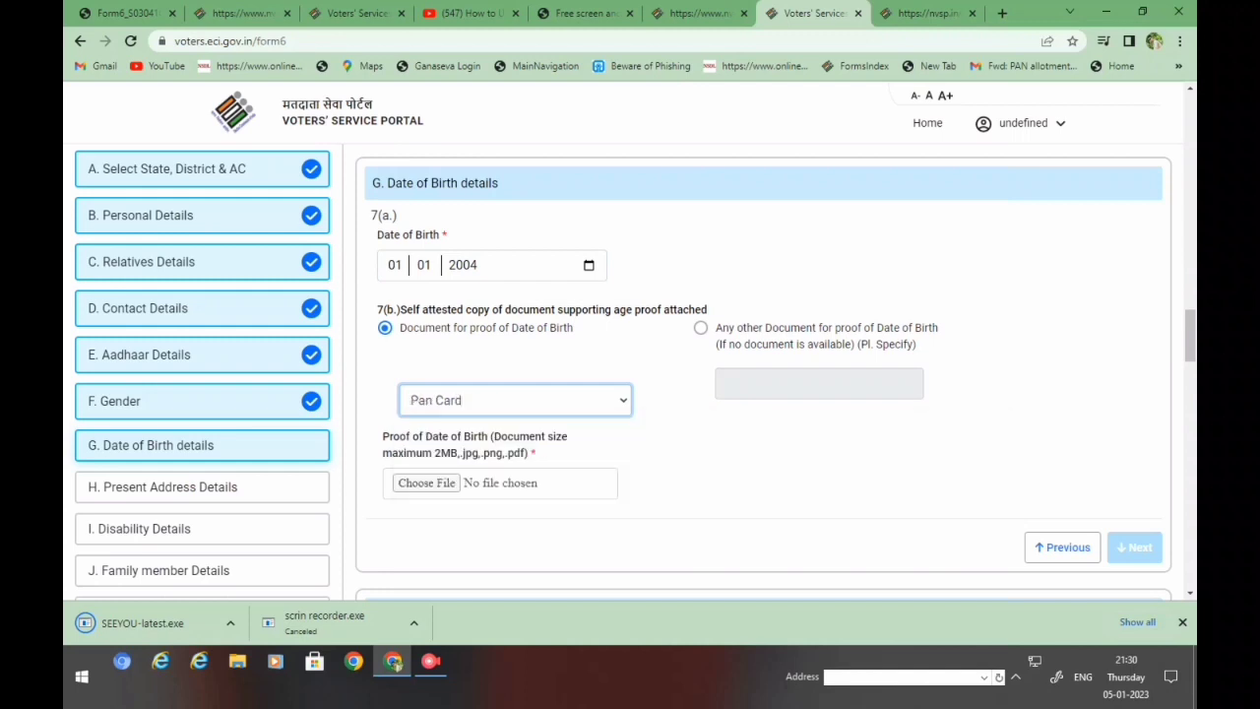
pyautogui.click(426, 483)
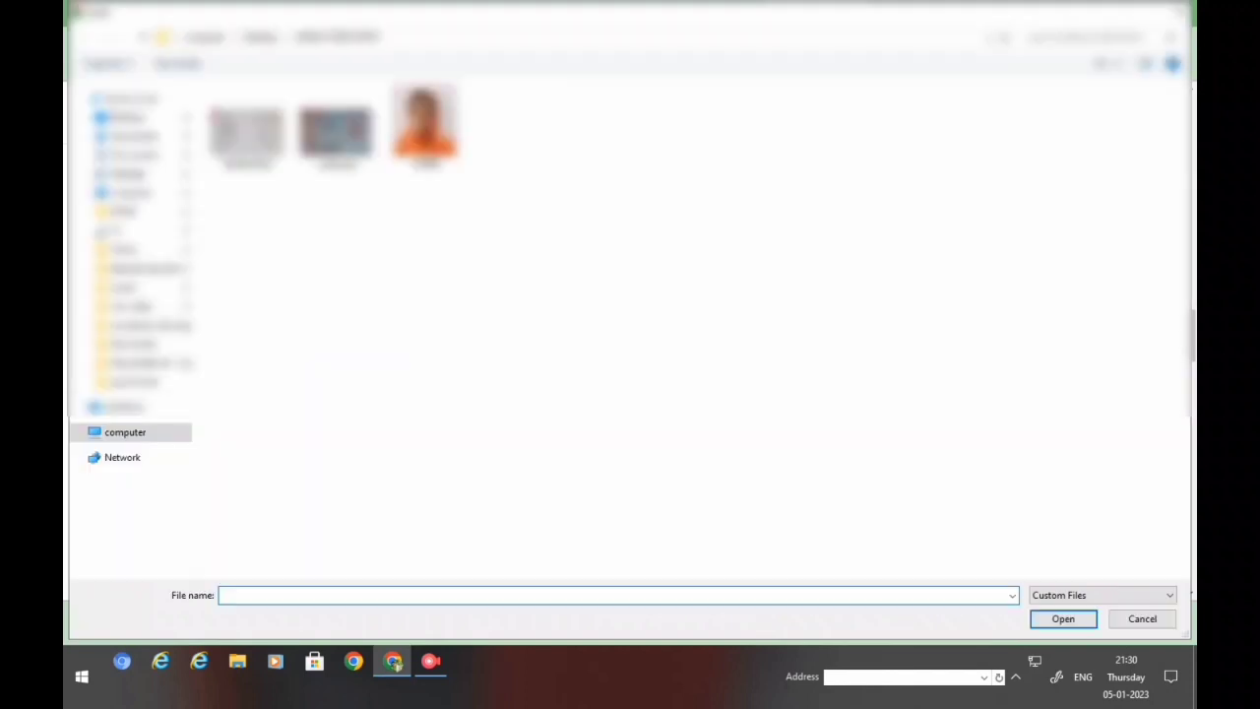
# - Attach voter pan.jpg as date-of-birth proof and continue to Present Address Details
pyautogui.click(336, 128)
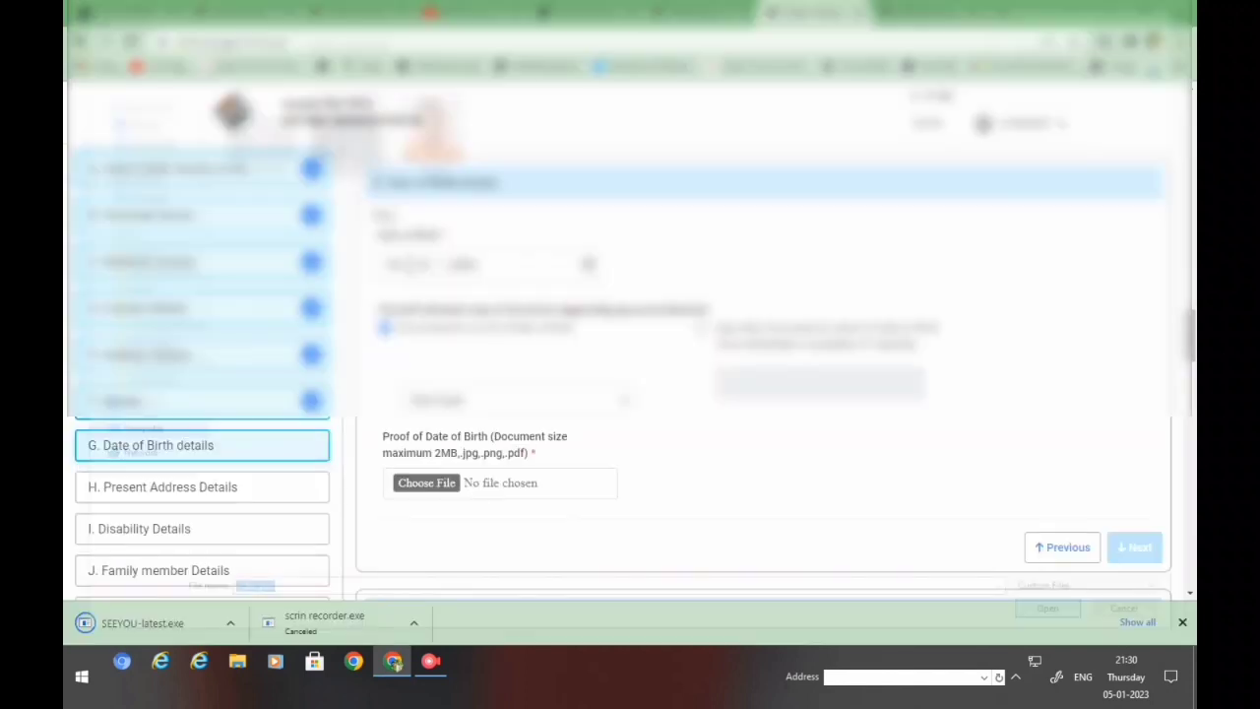
pyautogui.scroll(-2, 763, 374)
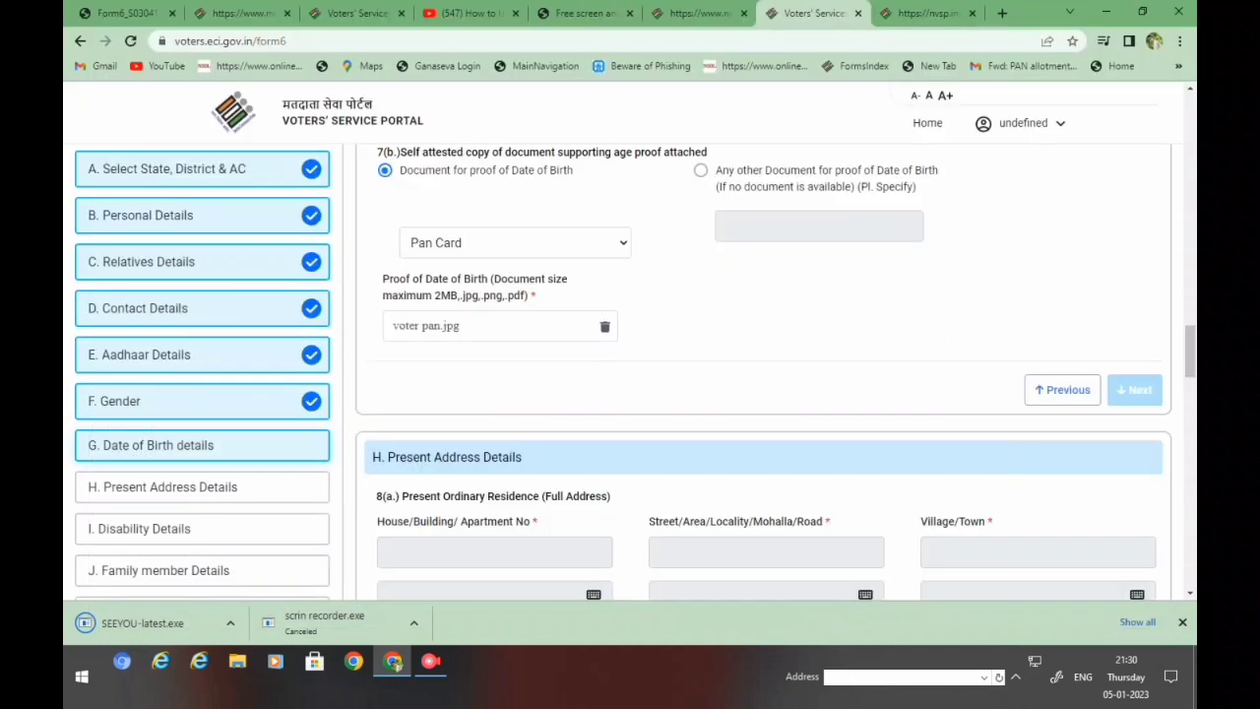
pyautogui.scroll(3, 763, 374)
pyautogui.click(1134, 227)
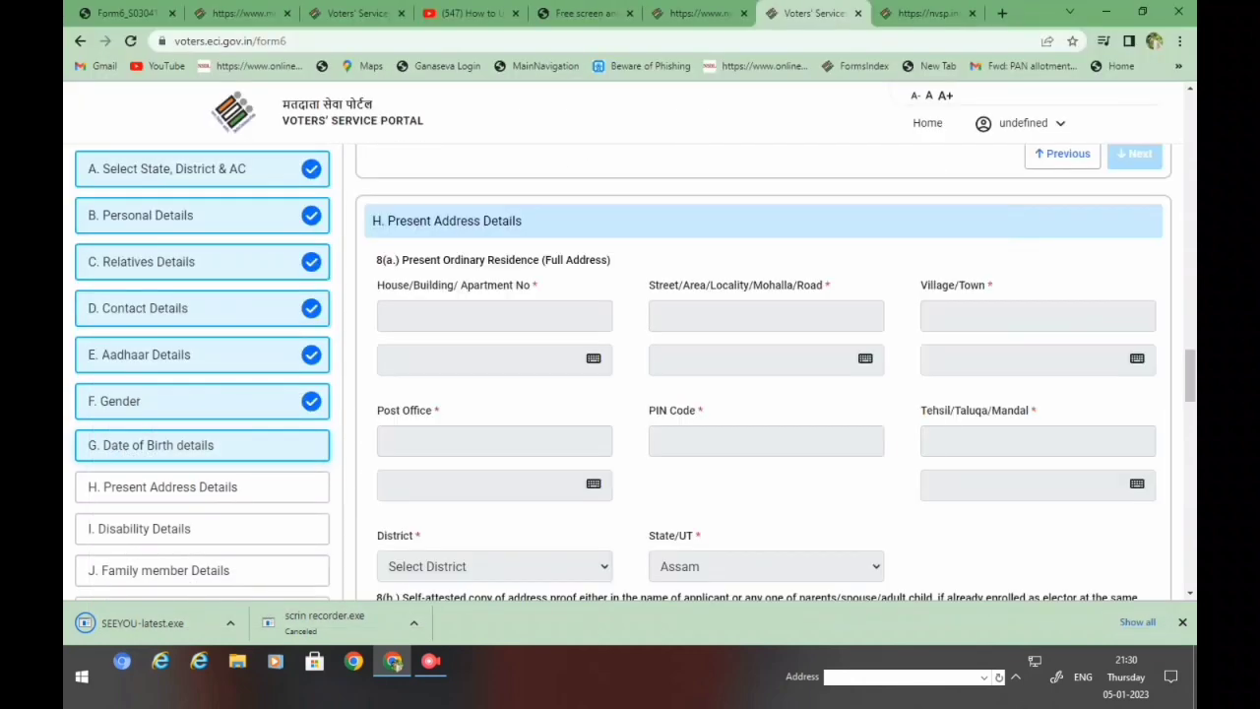
pyautogui.scroll(2, 763, 374)
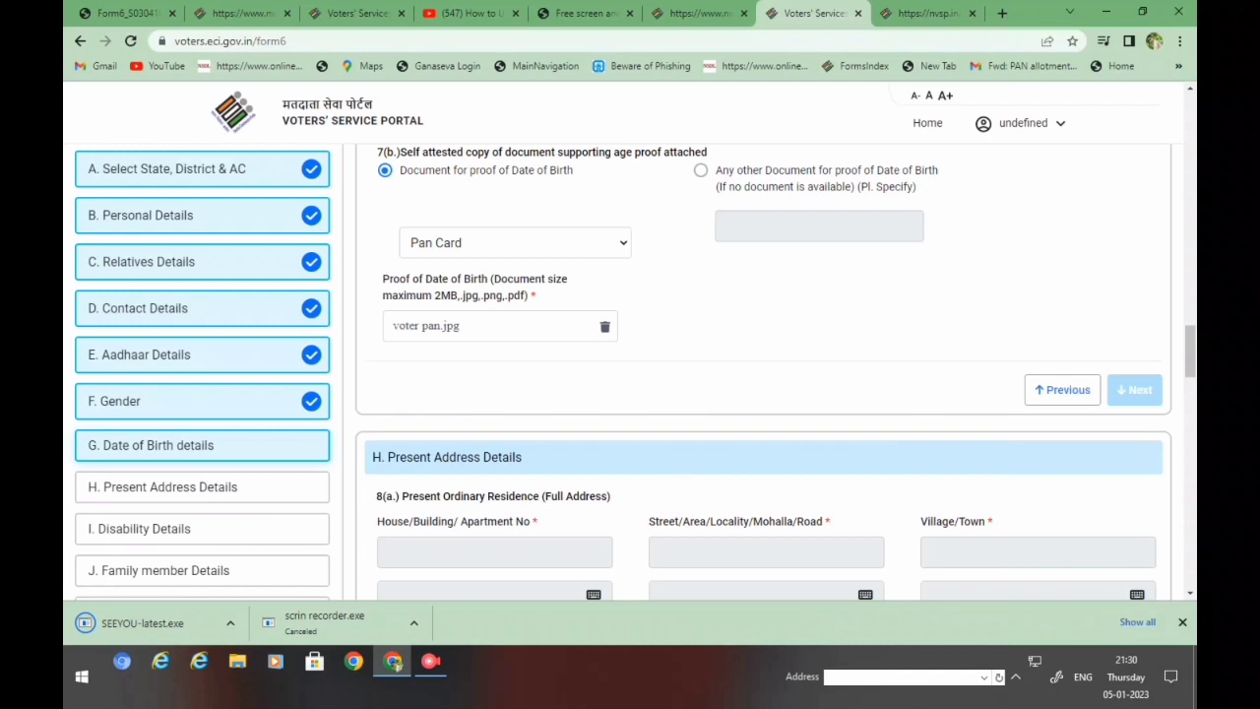
pyautogui.scroll(1, 763, 374)
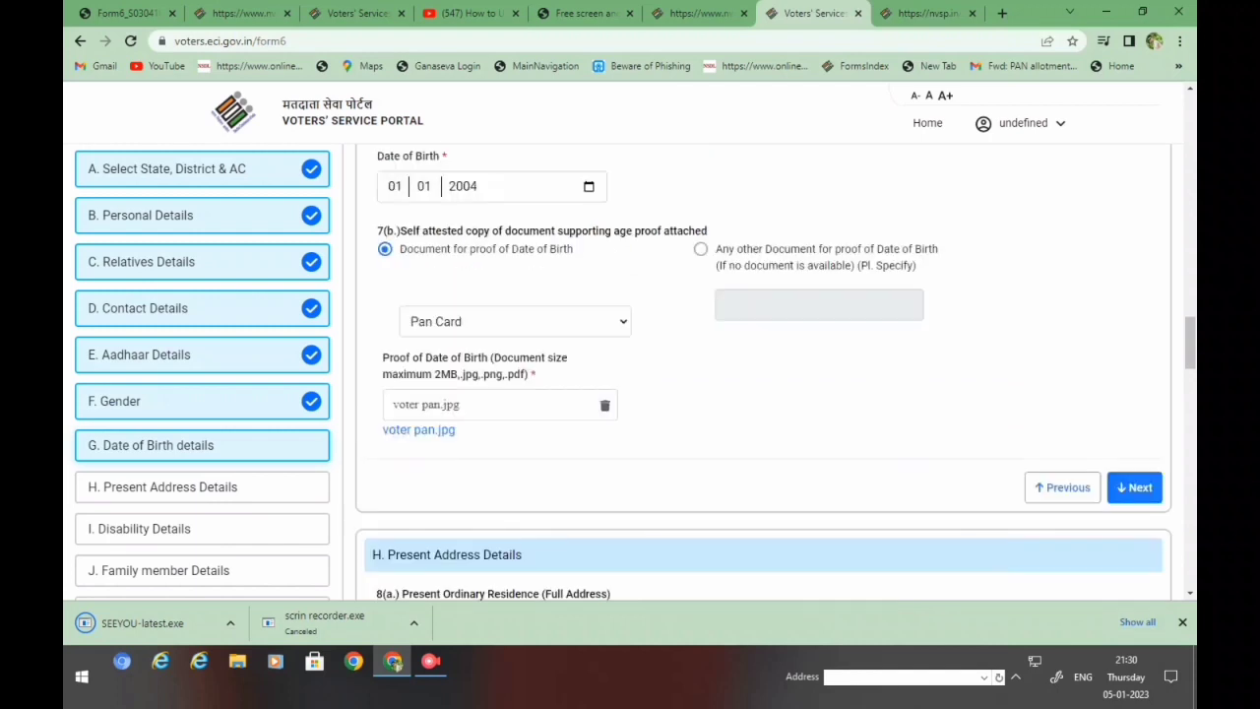
pyautogui.click(1134, 487)
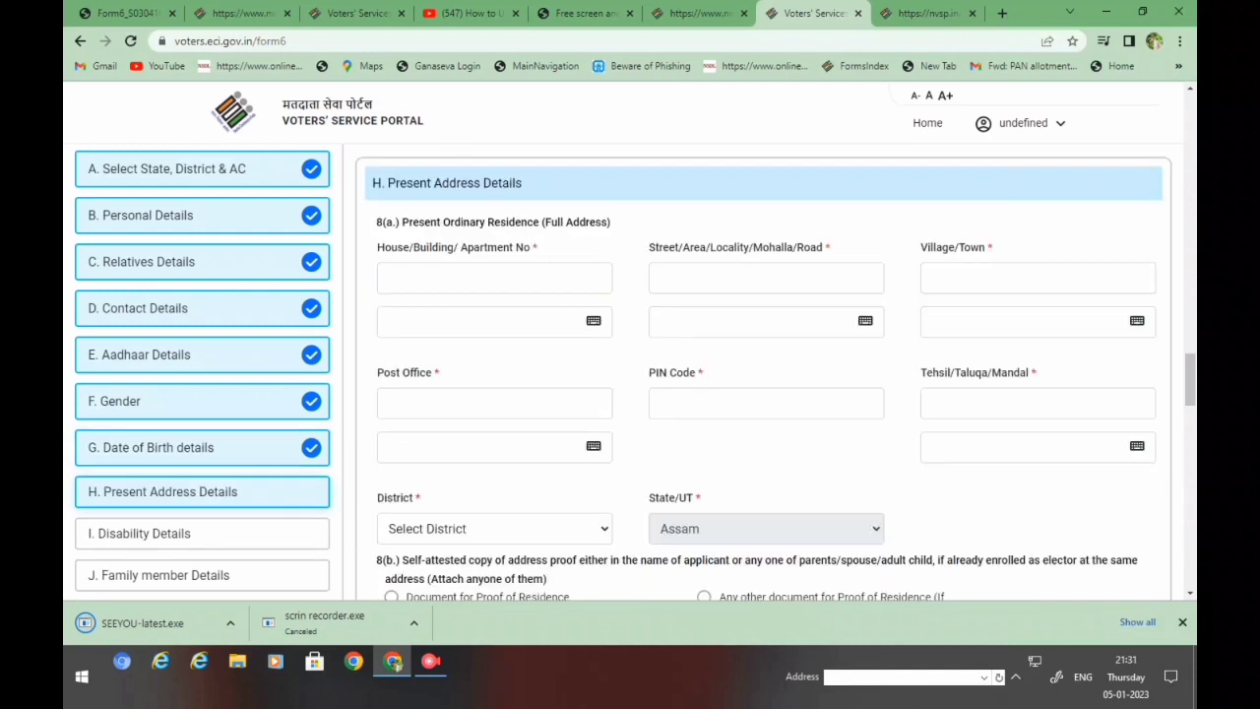
# - Enter the applicant's house and street, village or town, post office and PIN code
pyautogui.click(494, 278)
pyautogui.click(472, 319)
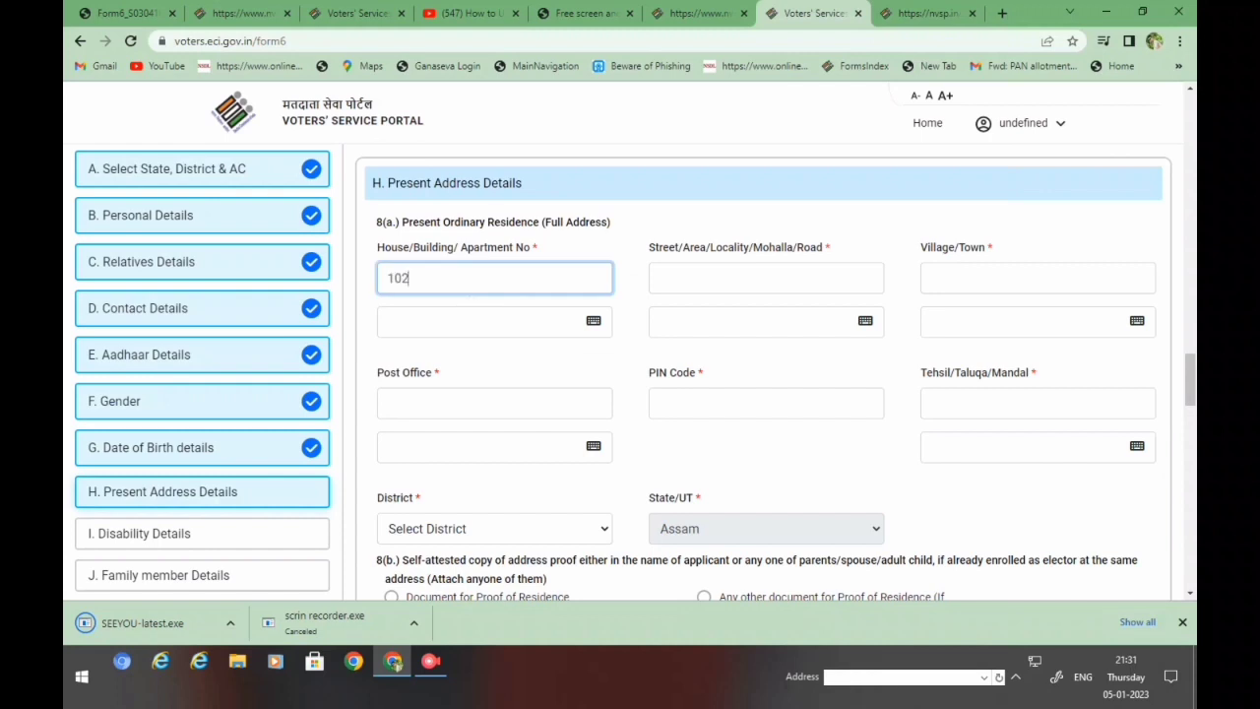
pyautogui.click(766, 278)
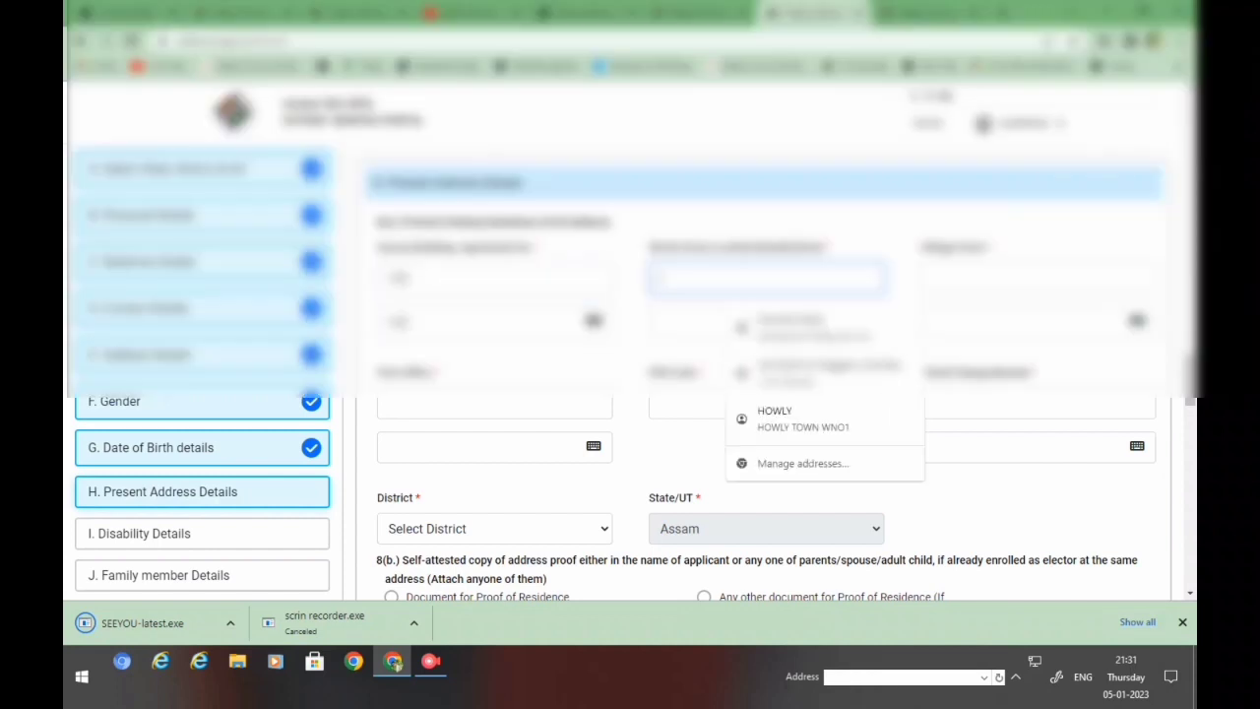
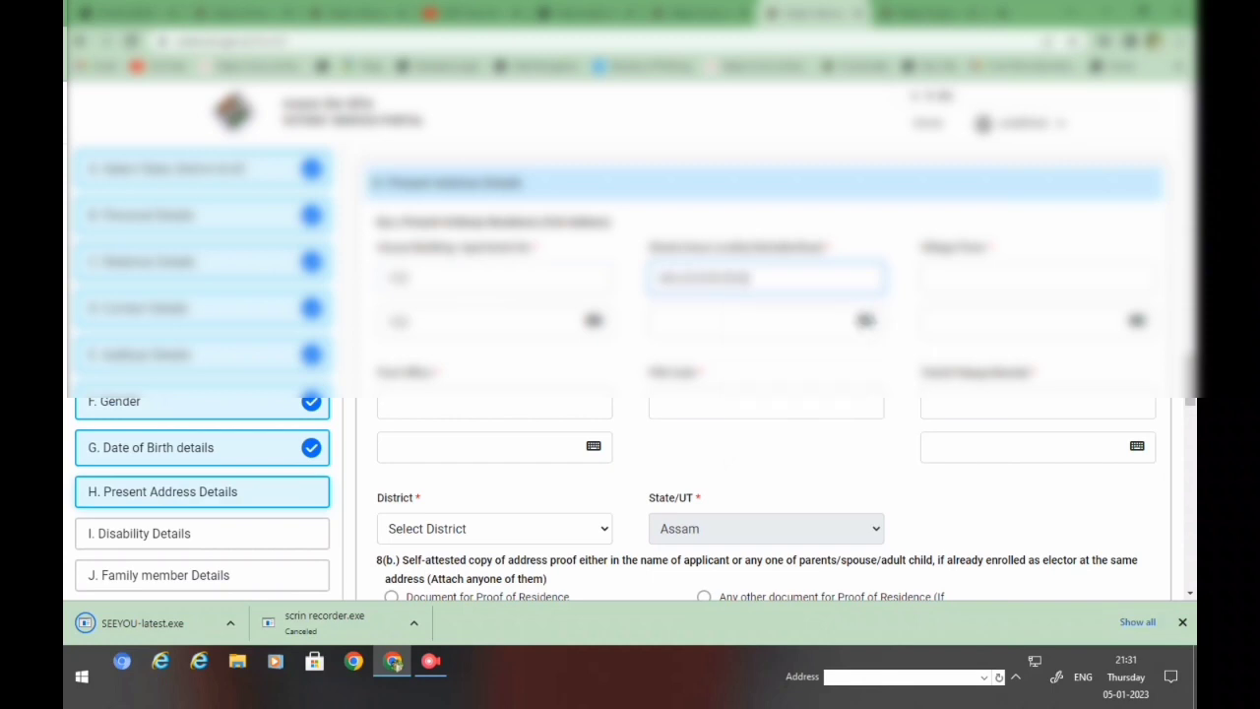
pyautogui.click(1037, 278)
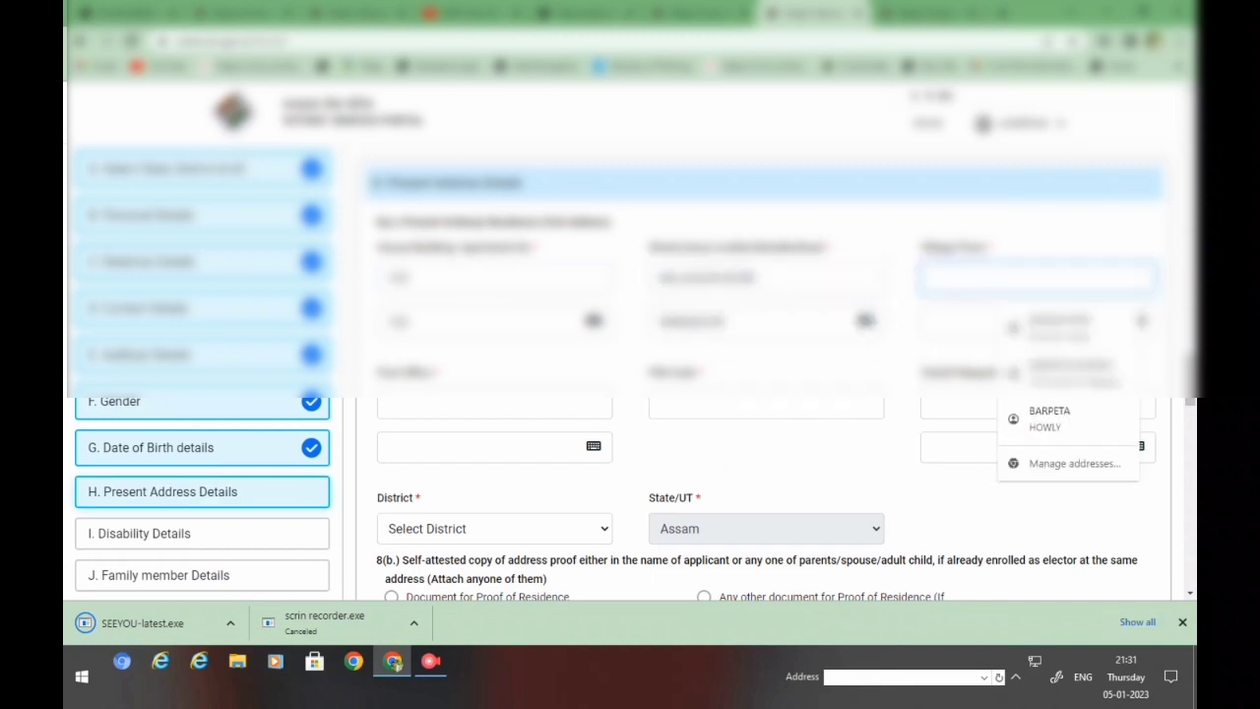
pyautogui.write('Barapetaa')
pyautogui.click(492, 406)
pyautogui.write('MAJGAON')
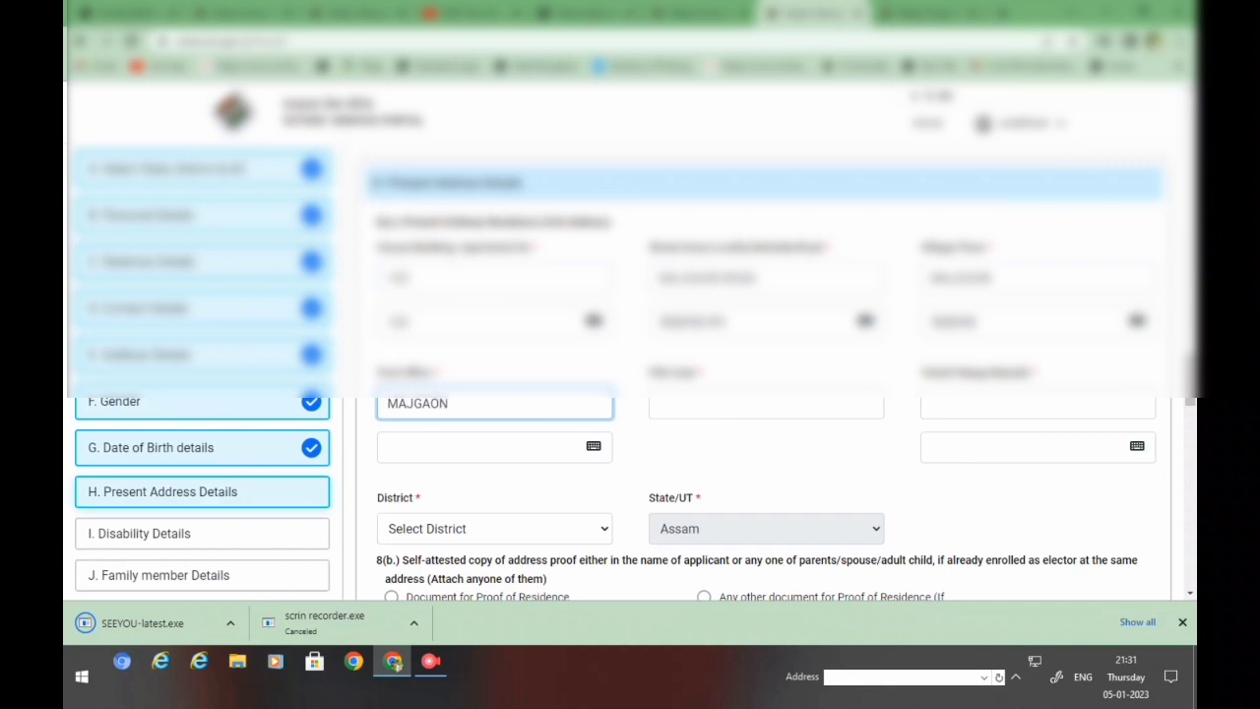
pyautogui.click(766, 403)
pyautogui.write('7813')
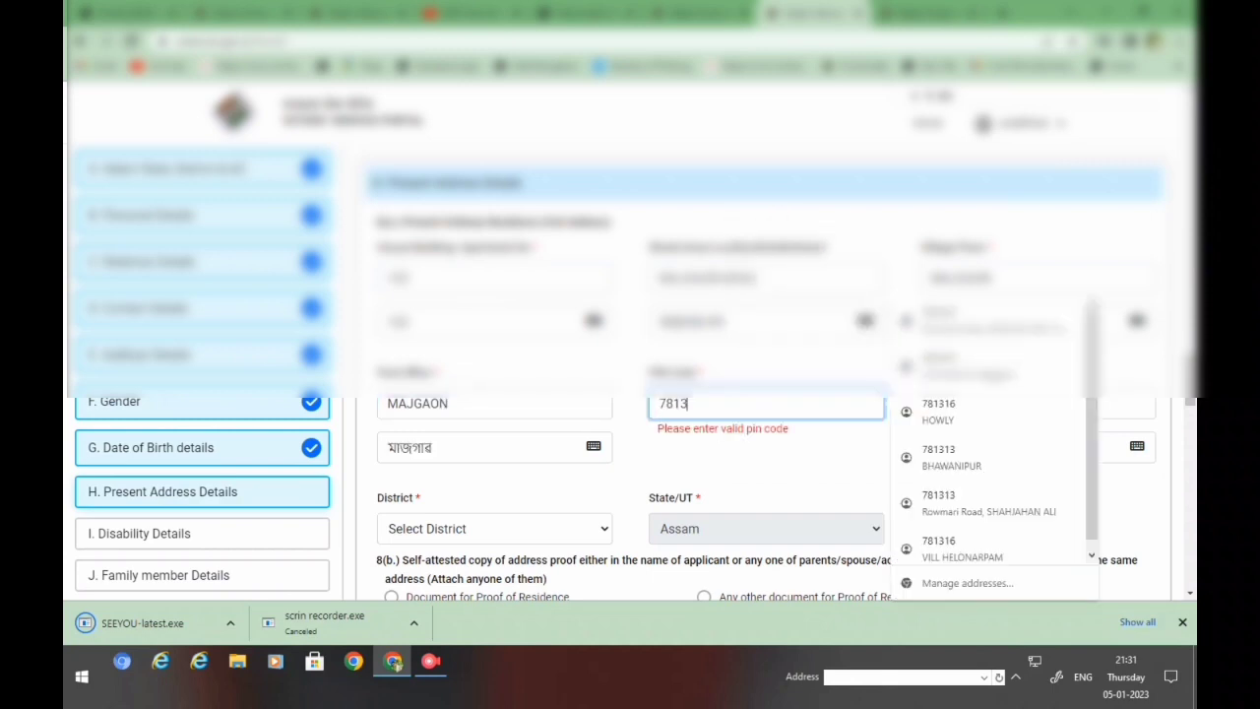
pyautogui.write('13')
pyautogui.press('Tab')
# - Fill in the tehsil name and choose the applicant's district from the list
pyautogui.click(1038, 403)
pyautogui.write('SARUPETA')
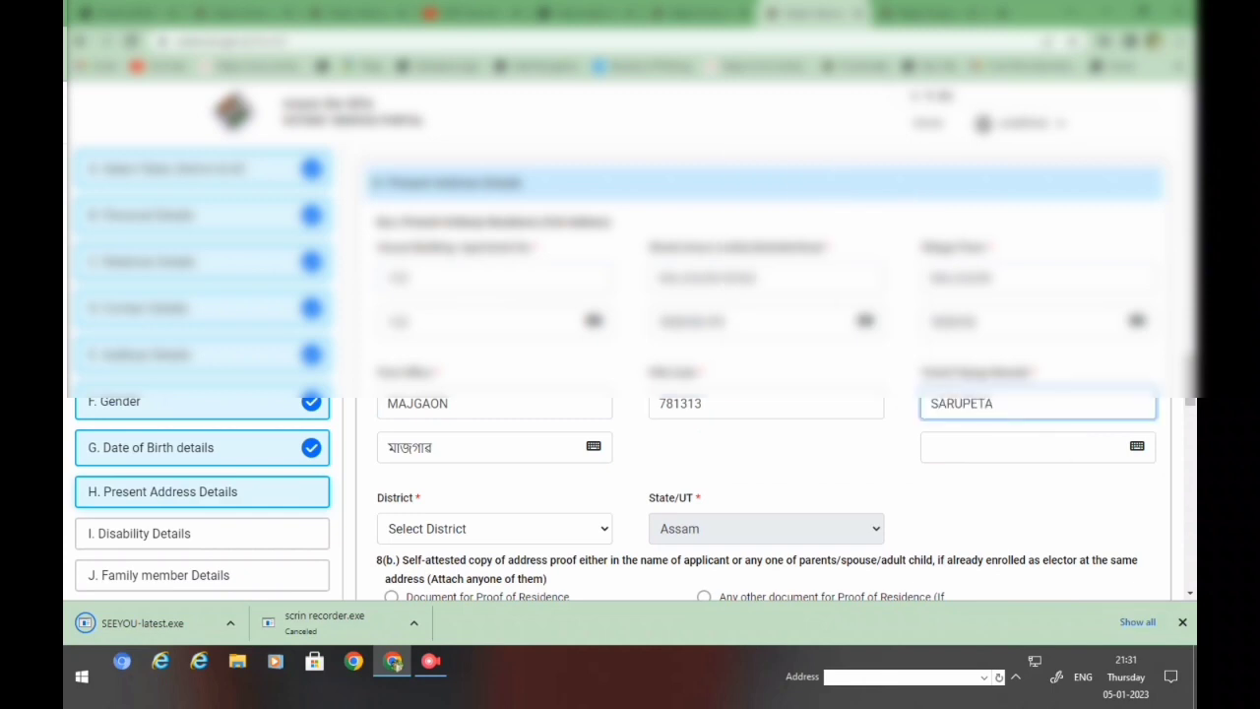
pyautogui.scroll(-1, 768, 393)
pyautogui.scroll(-1, 768, 393)
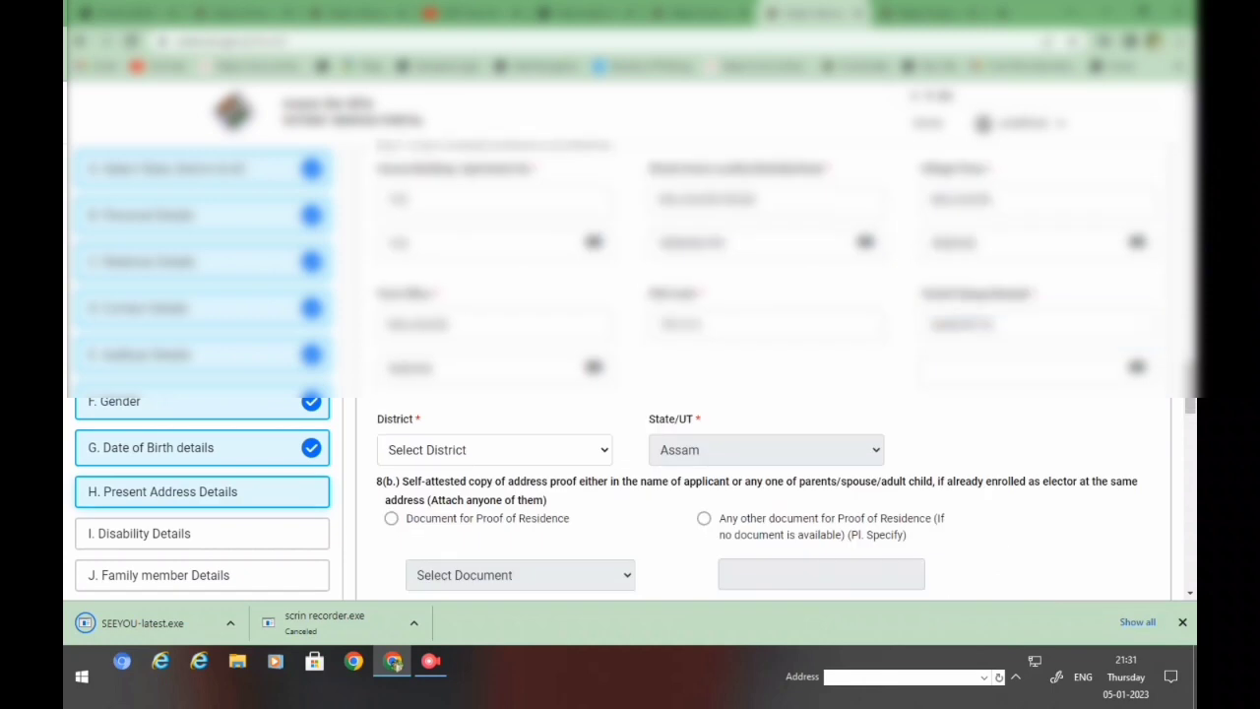
pyautogui.click(494, 449)
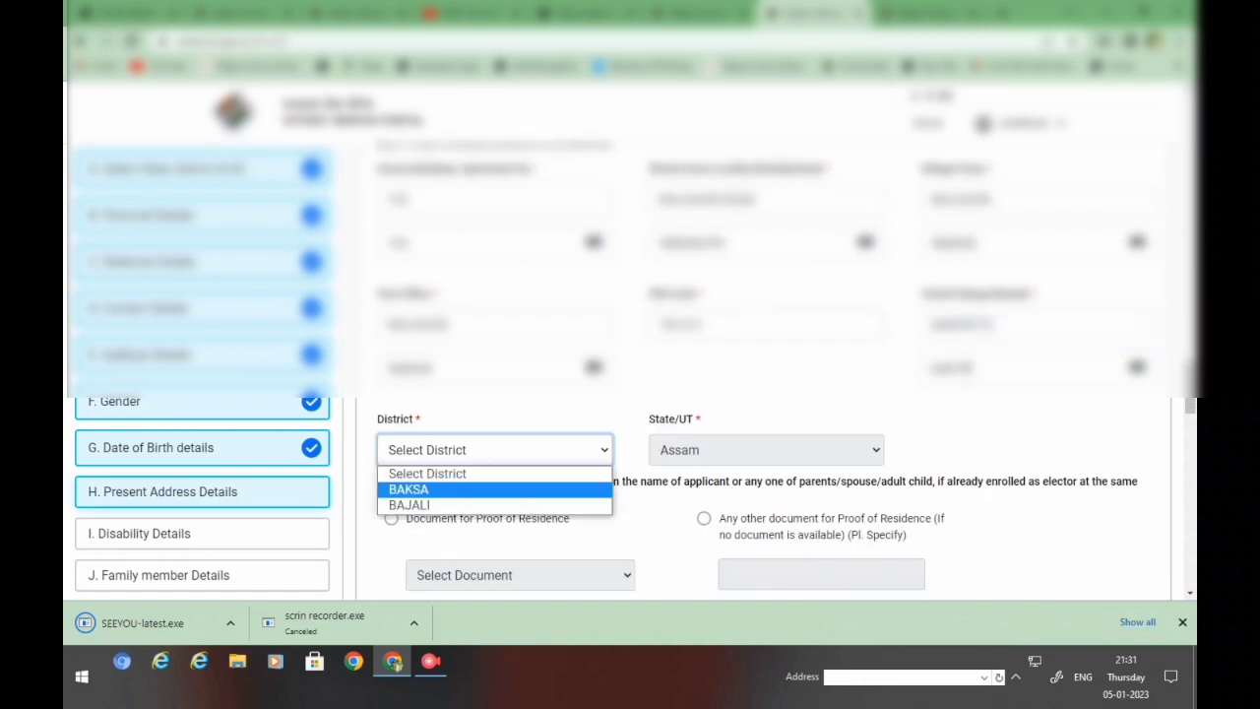
pyautogui.press('Return')
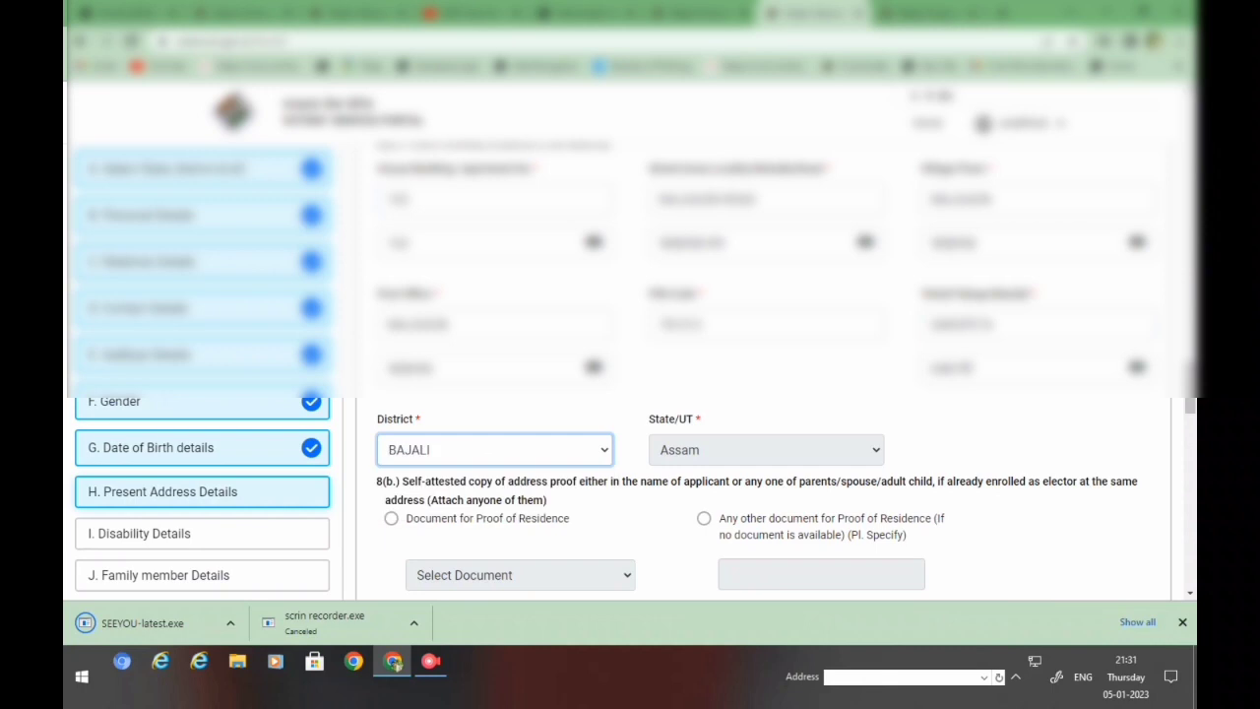
# - Attach BANK PASS.jpg as bank passbook residence proof, then continue to Disability Details
pyautogui.scroll(-2, 763, 369)
pyautogui.click(391, 360)
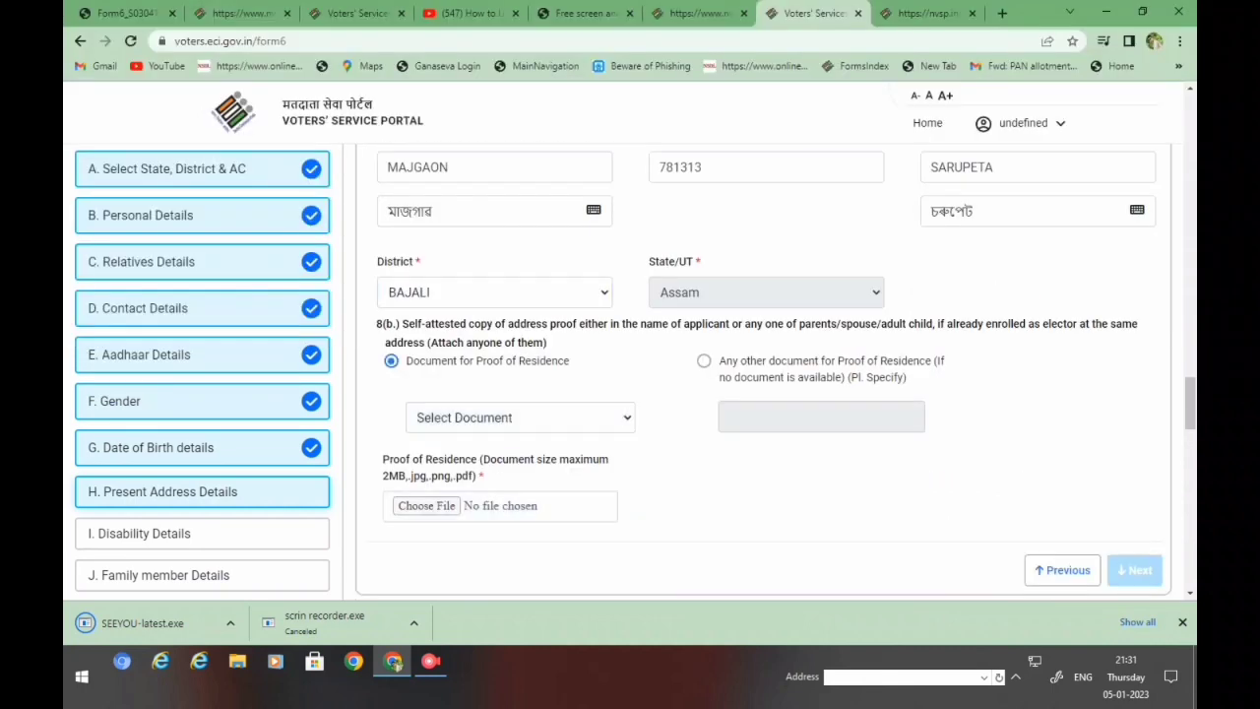
pyautogui.scroll(-1, 763, 370)
pyautogui.click(520, 338)
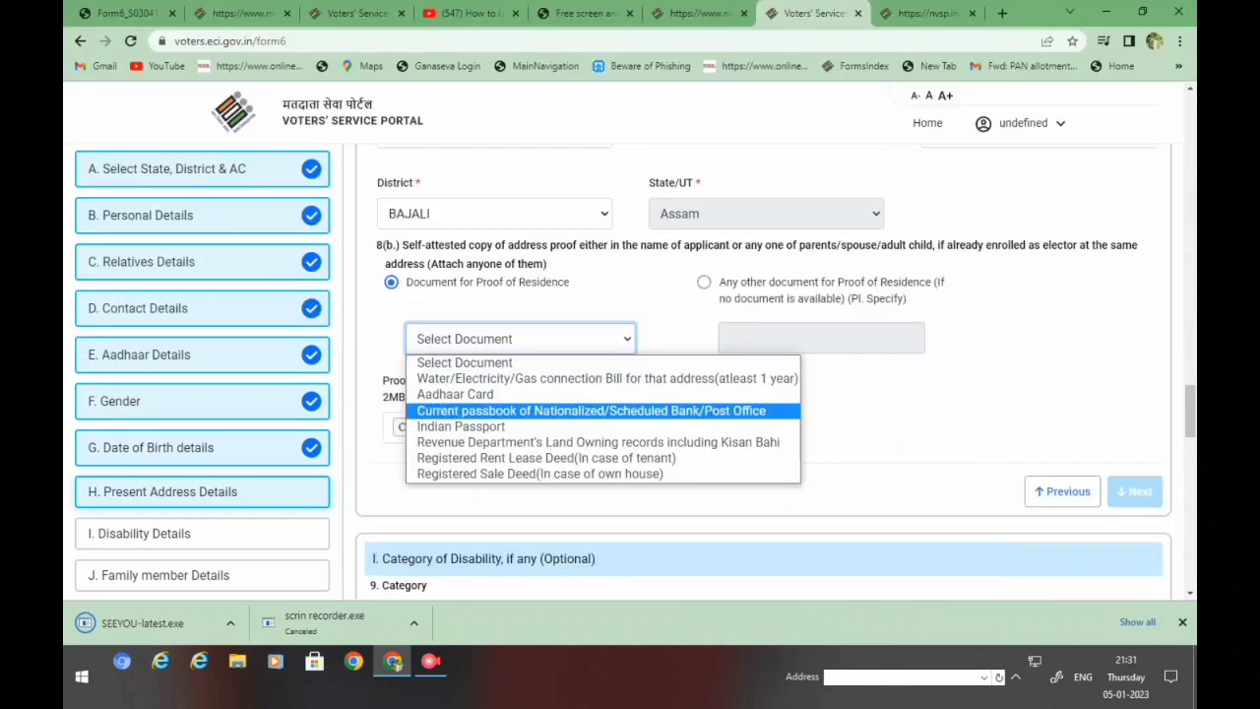
pyautogui.press('Return')
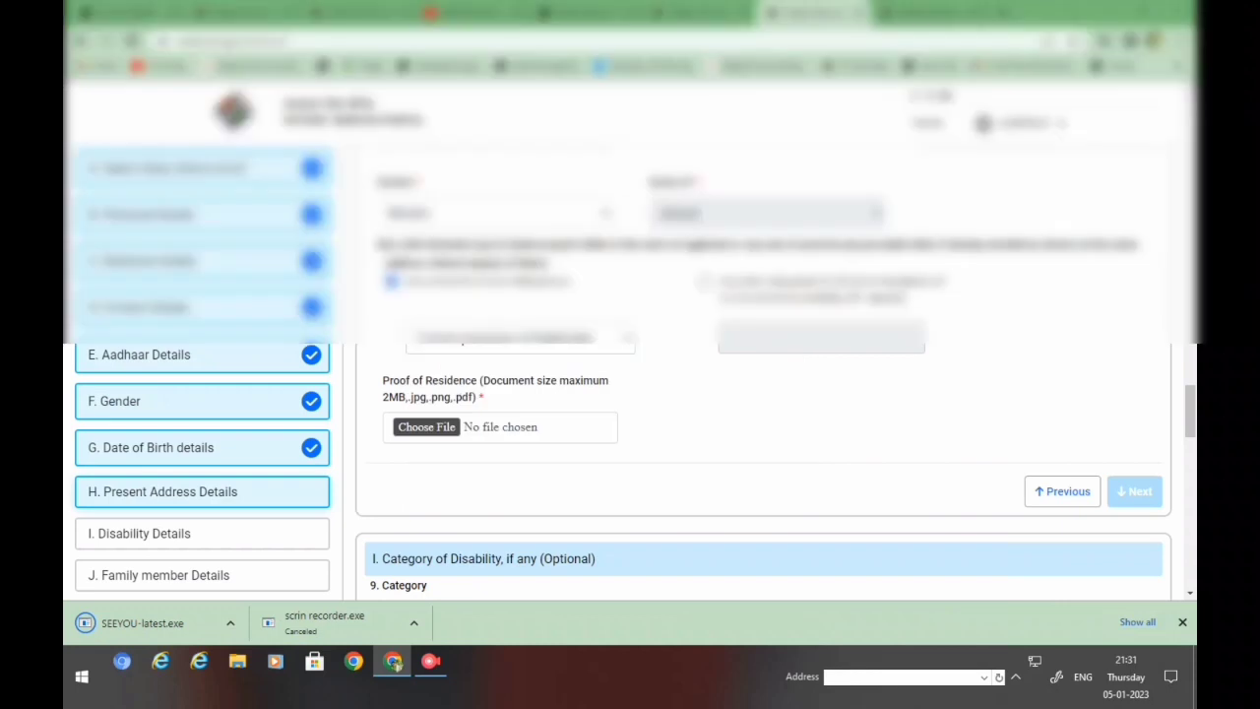
pyautogui.press('Return')
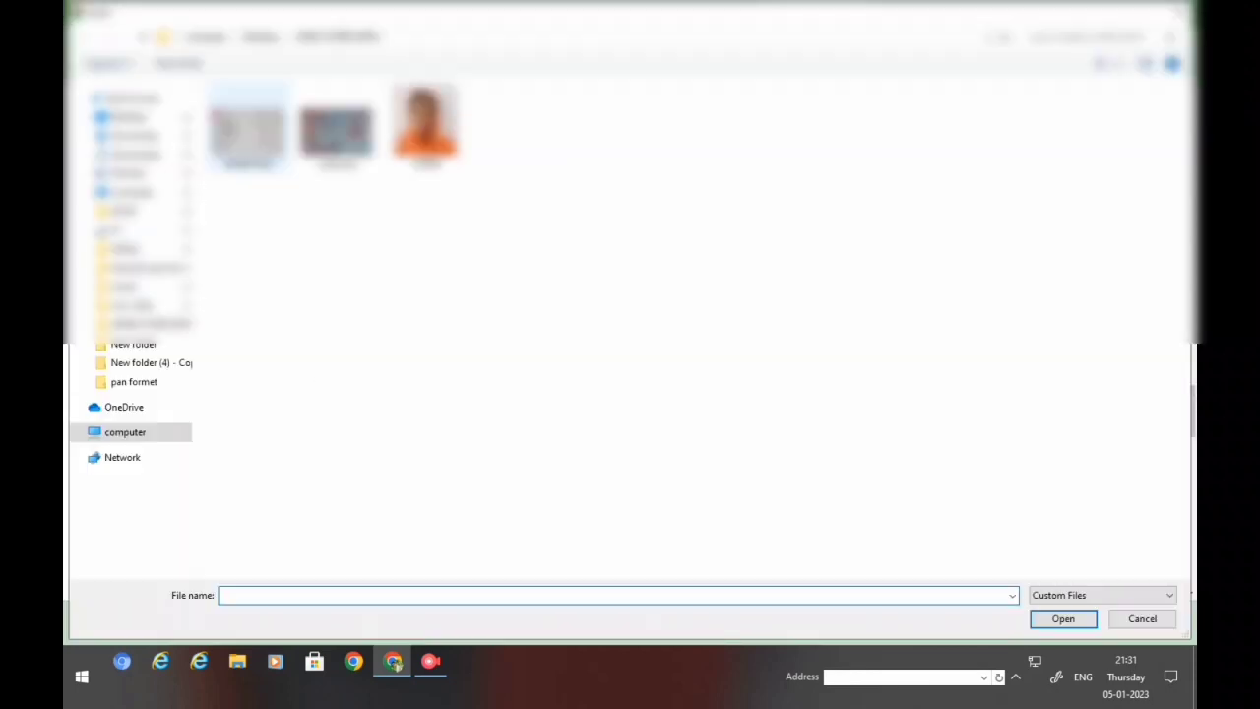
pyautogui.click(248, 128)
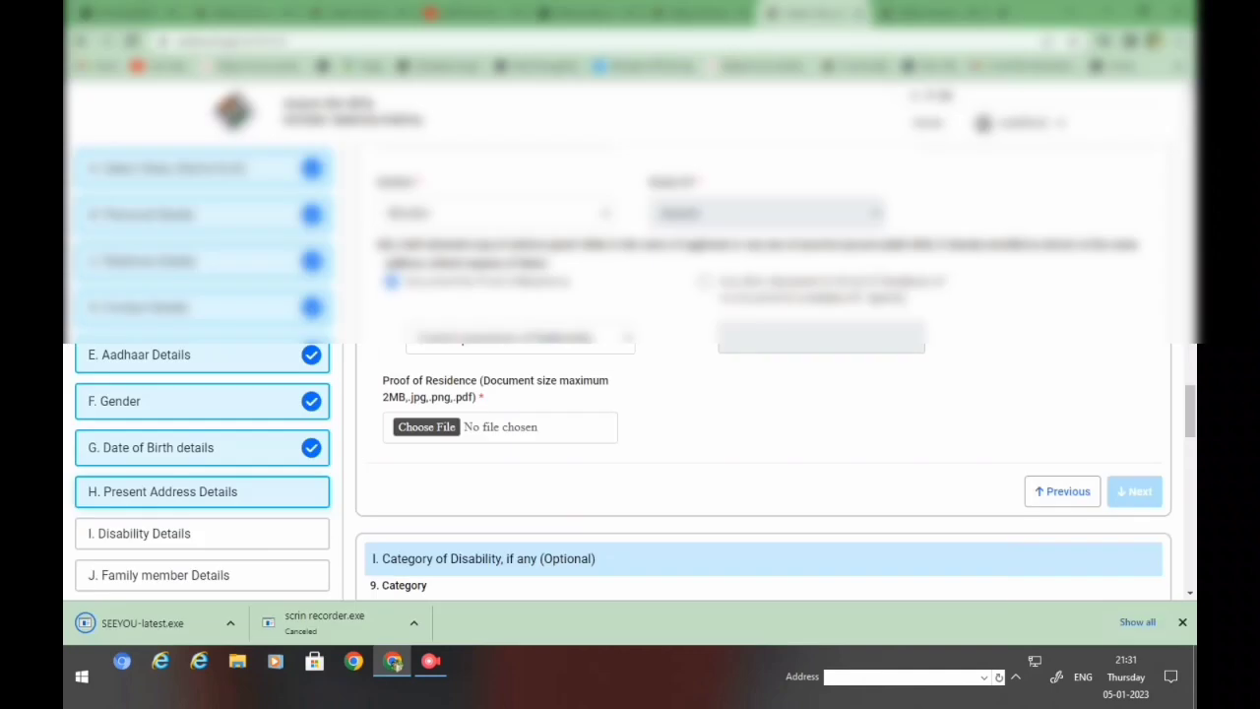
pyautogui.scroll(-1, 763, 369)
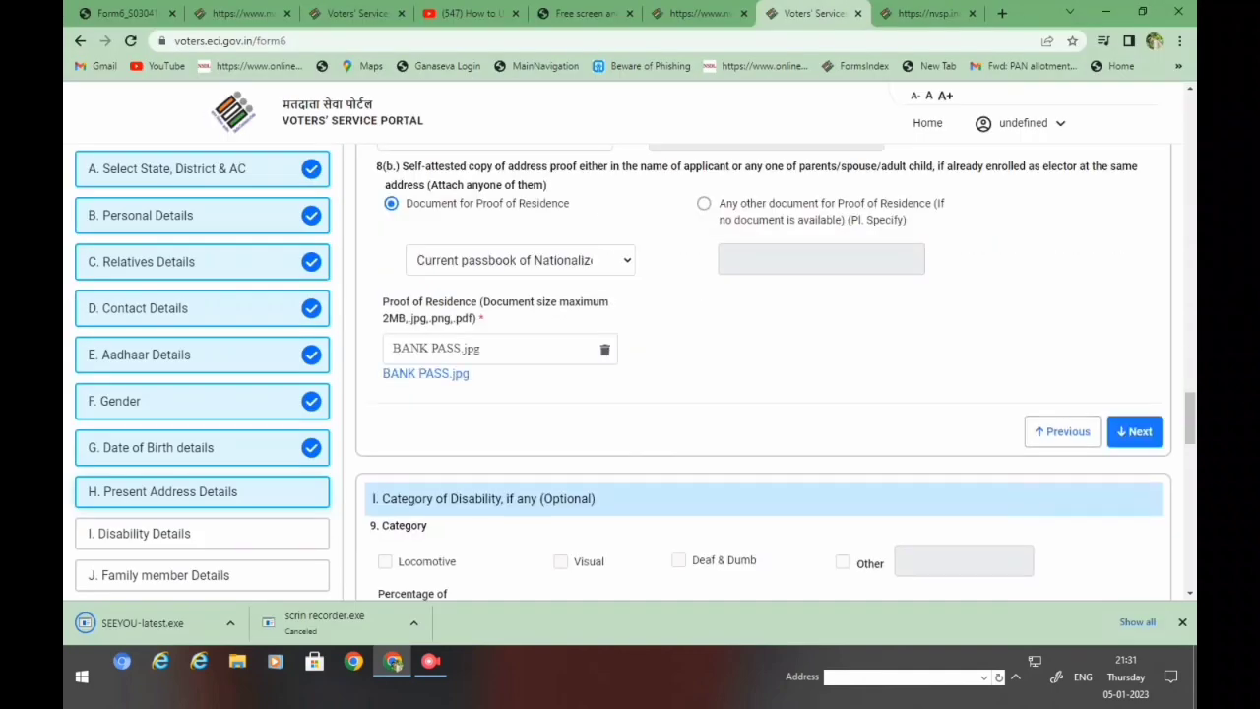
pyautogui.click(1134, 431)
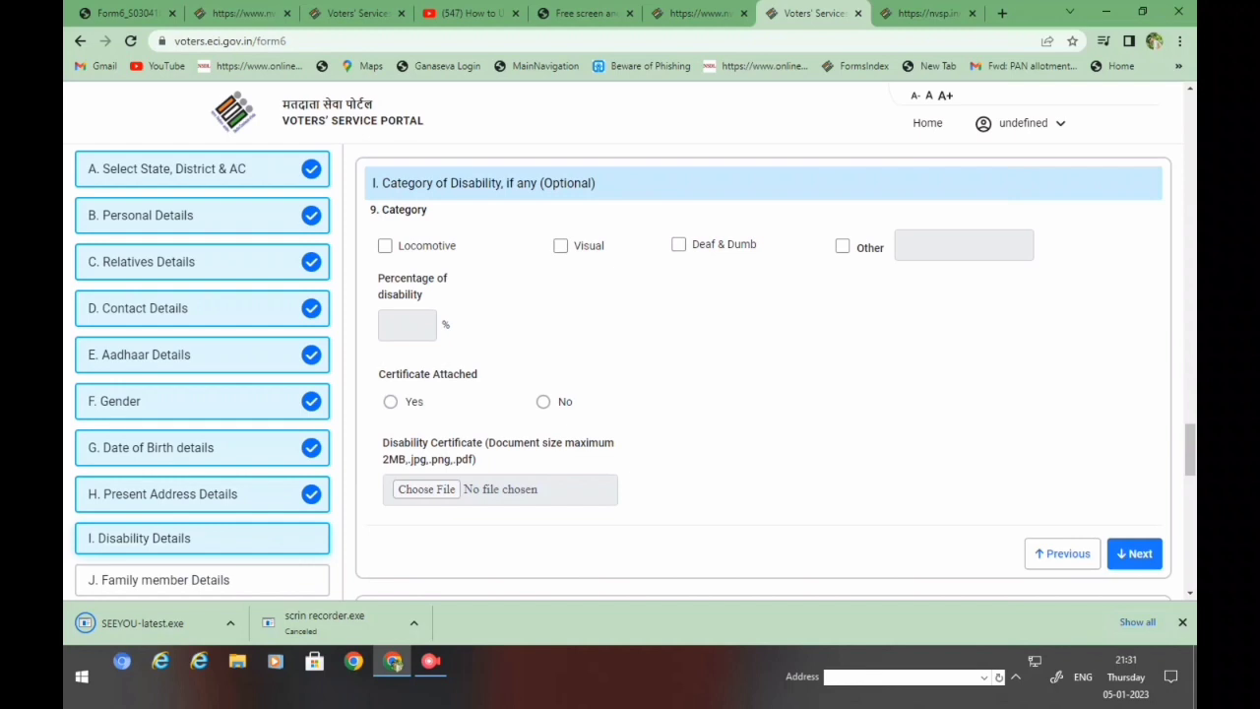
# - Enter the family member's full name, choose their relationship, and enter their EPIC number
pyautogui.scroll(-2, 763, 370)
pyautogui.scroll(-1, 763, 369)
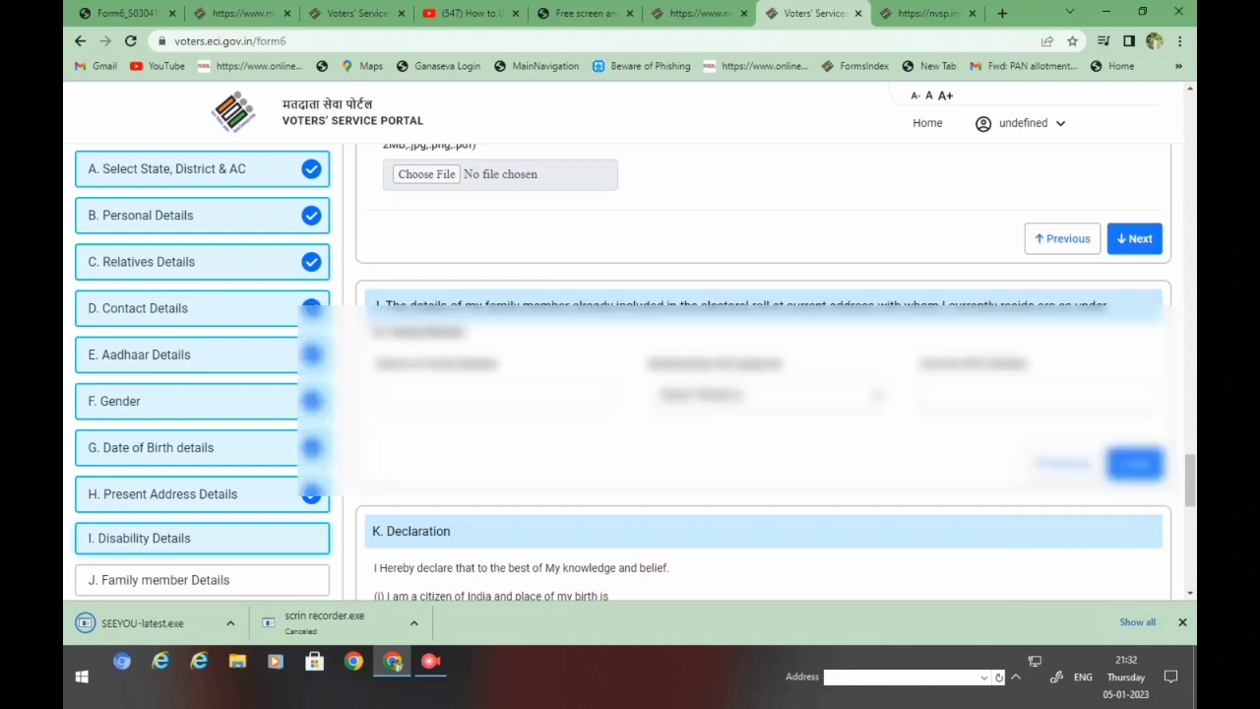
pyautogui.click(495, 393)
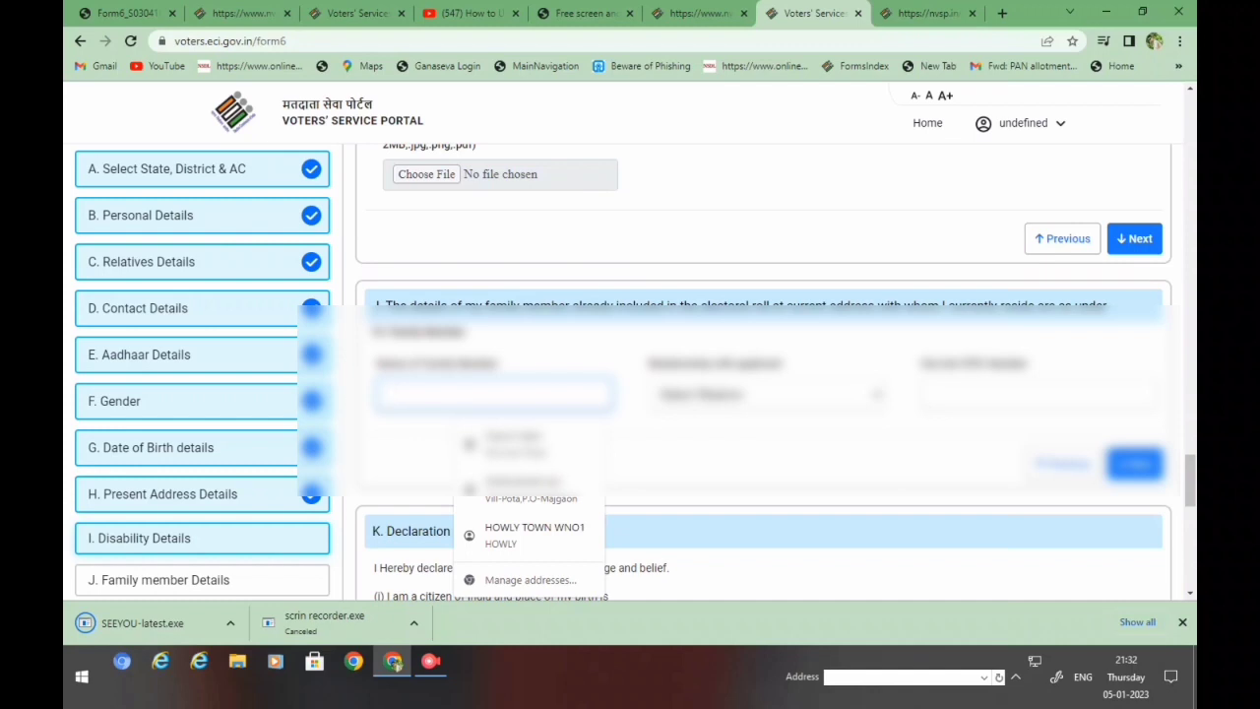
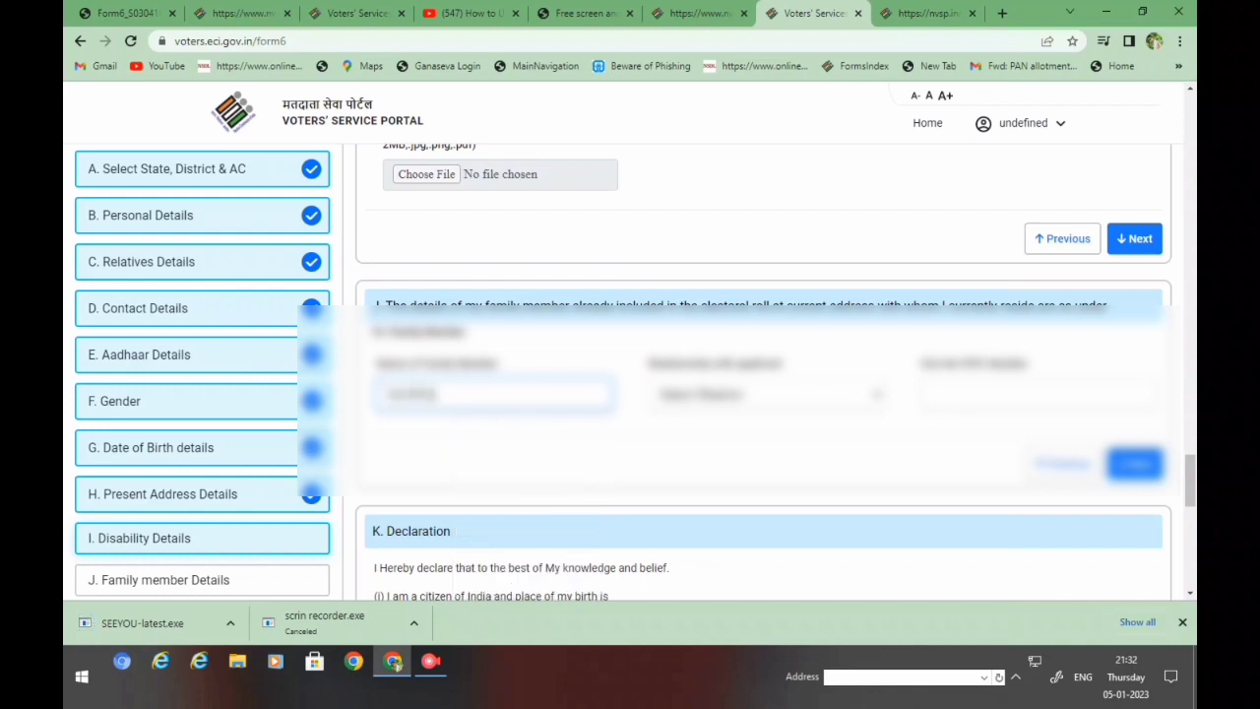
pyautogui.click(768, 394)
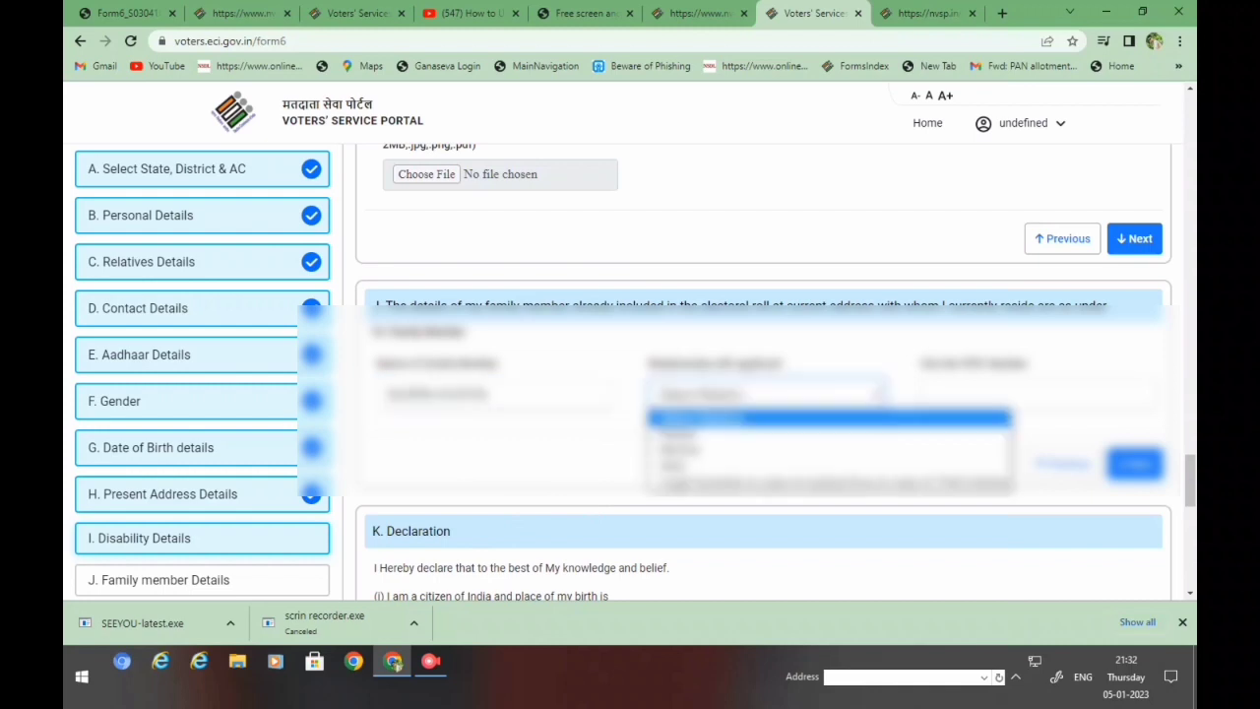
pyautogui.press('Return')
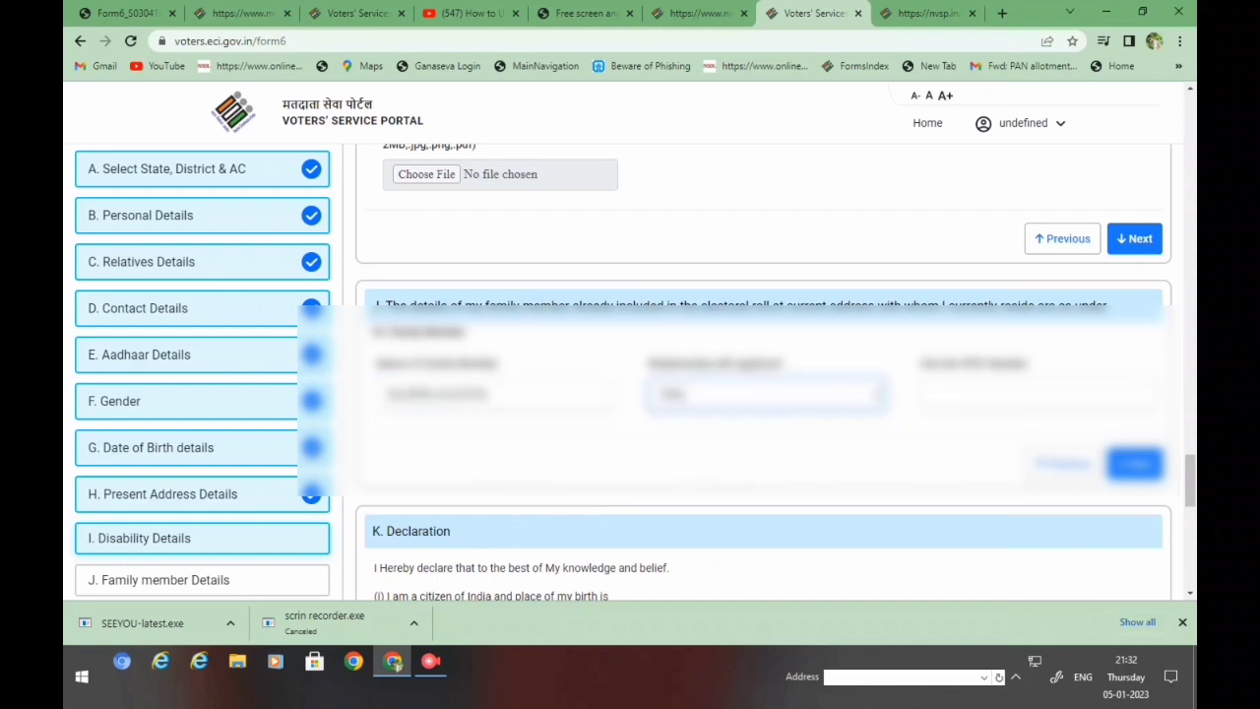
pyautogui.click(1038, 393)
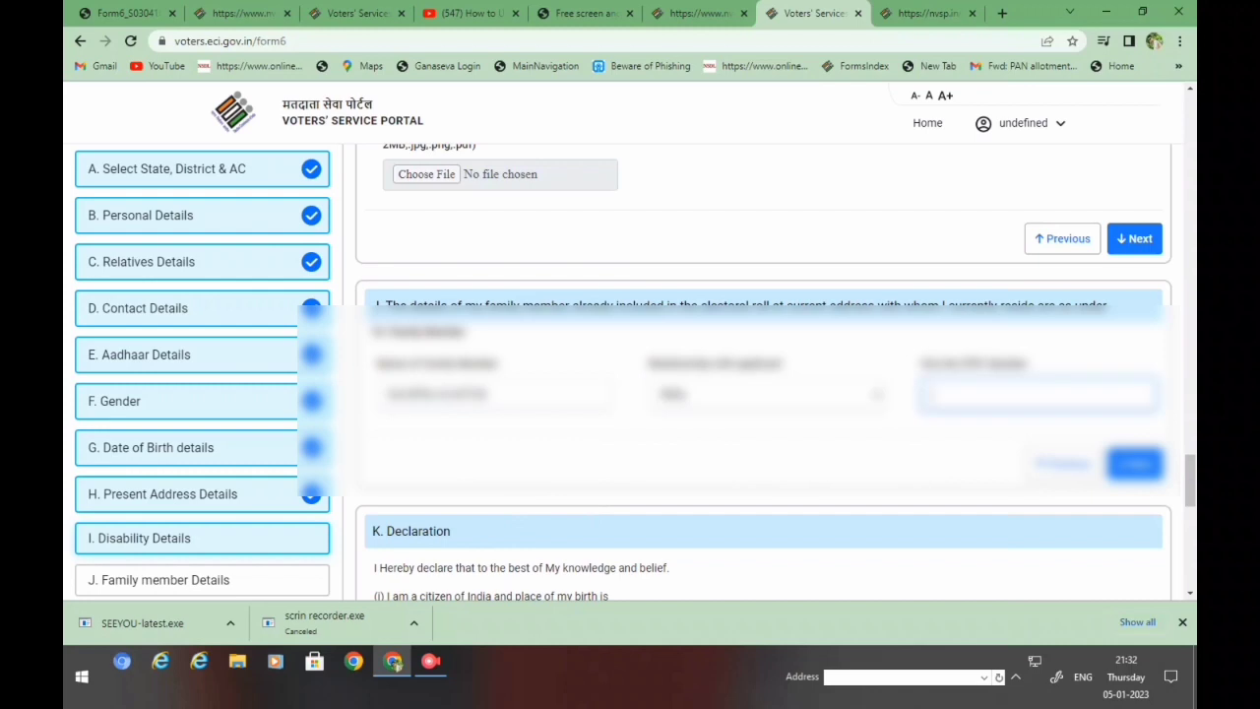
pyautogui.write('ABC12345678')
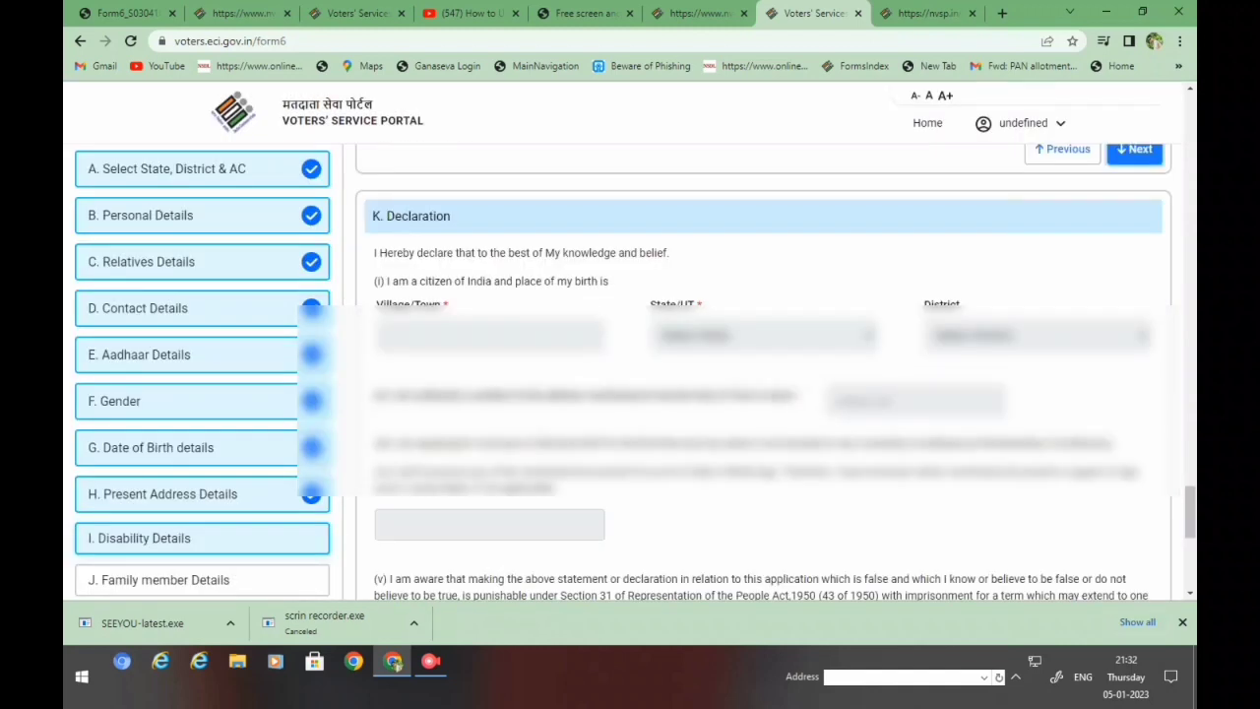
pyautogui.scroll(4, 762, 374)
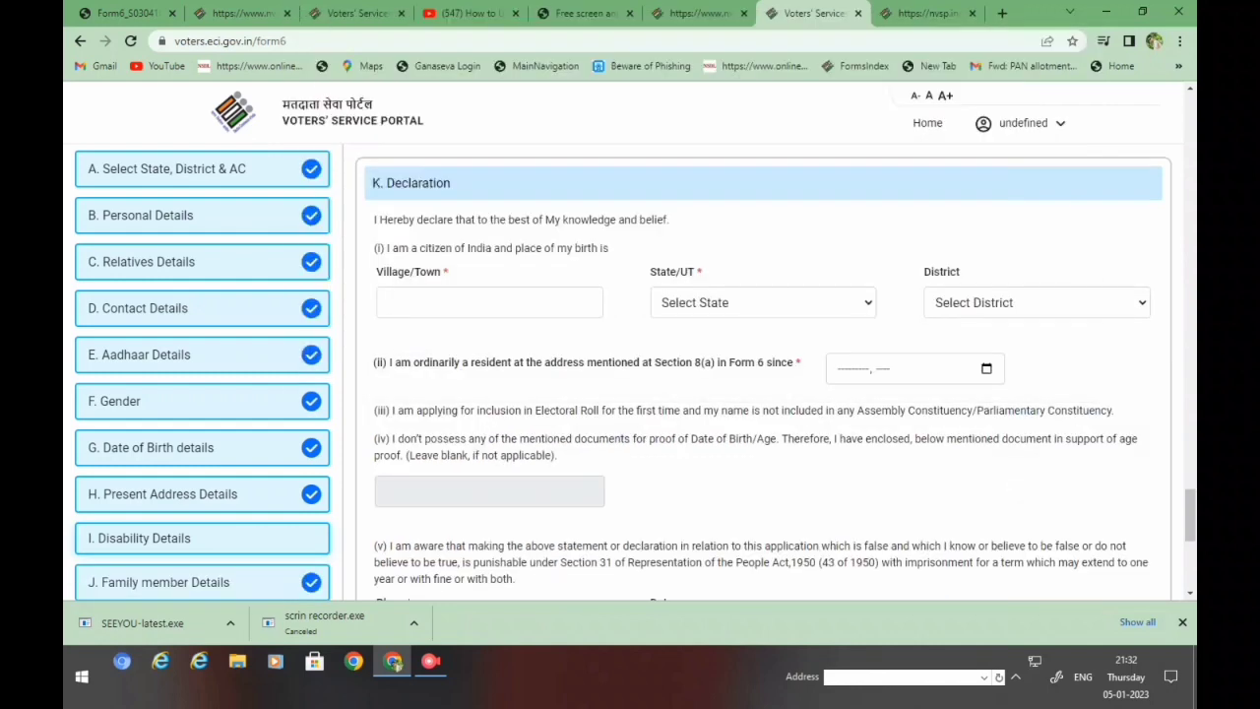
# - Fill in birthplace village, state and district, with residence since January 2023
pyautogui.click(489, 302)
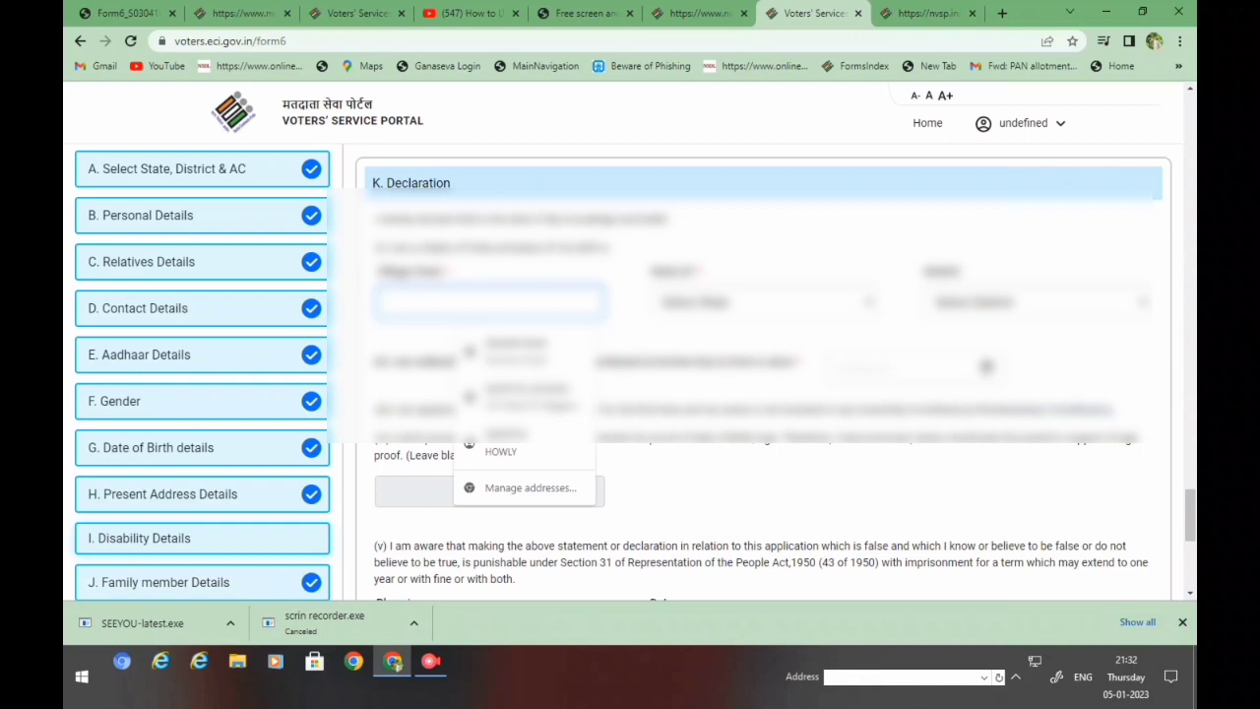
pyautogui.press('Down')
pyautogui.press('Down')
pyautogui.press('Down')
pyautogui.press('Return')
pyautogui.write('ABAD')
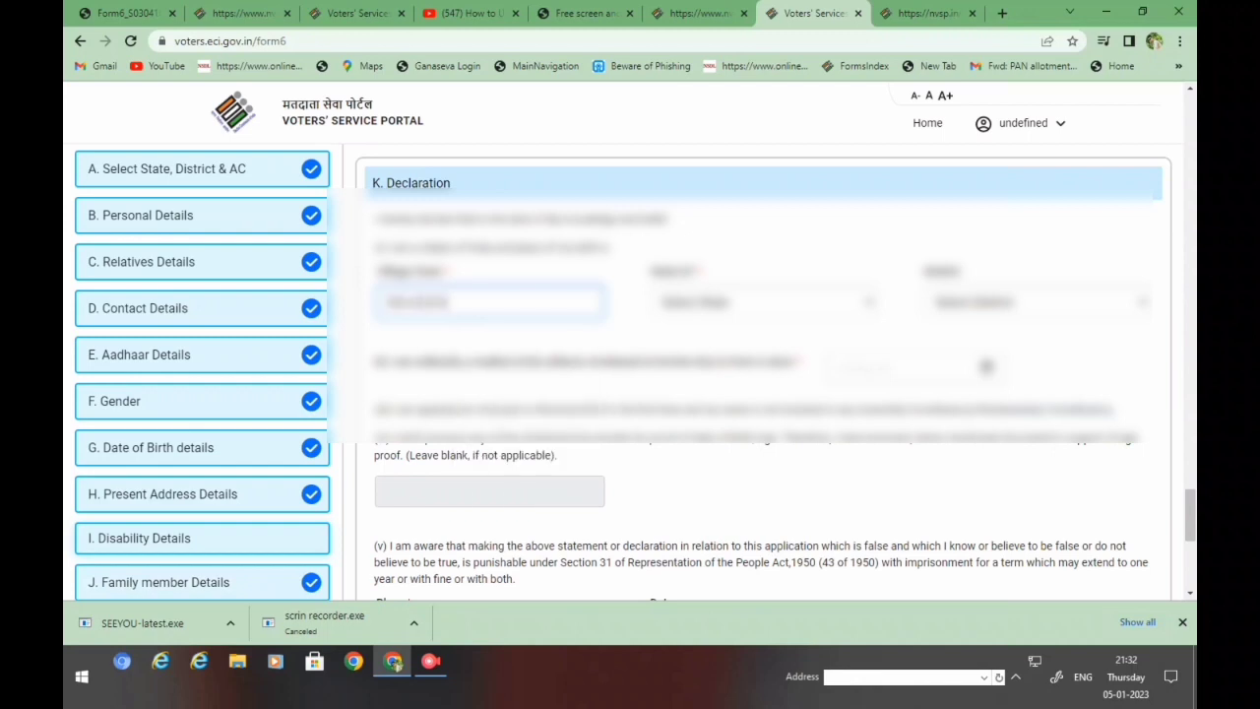
pyautogui.click(763, 302)
pyautogui.press('Return')
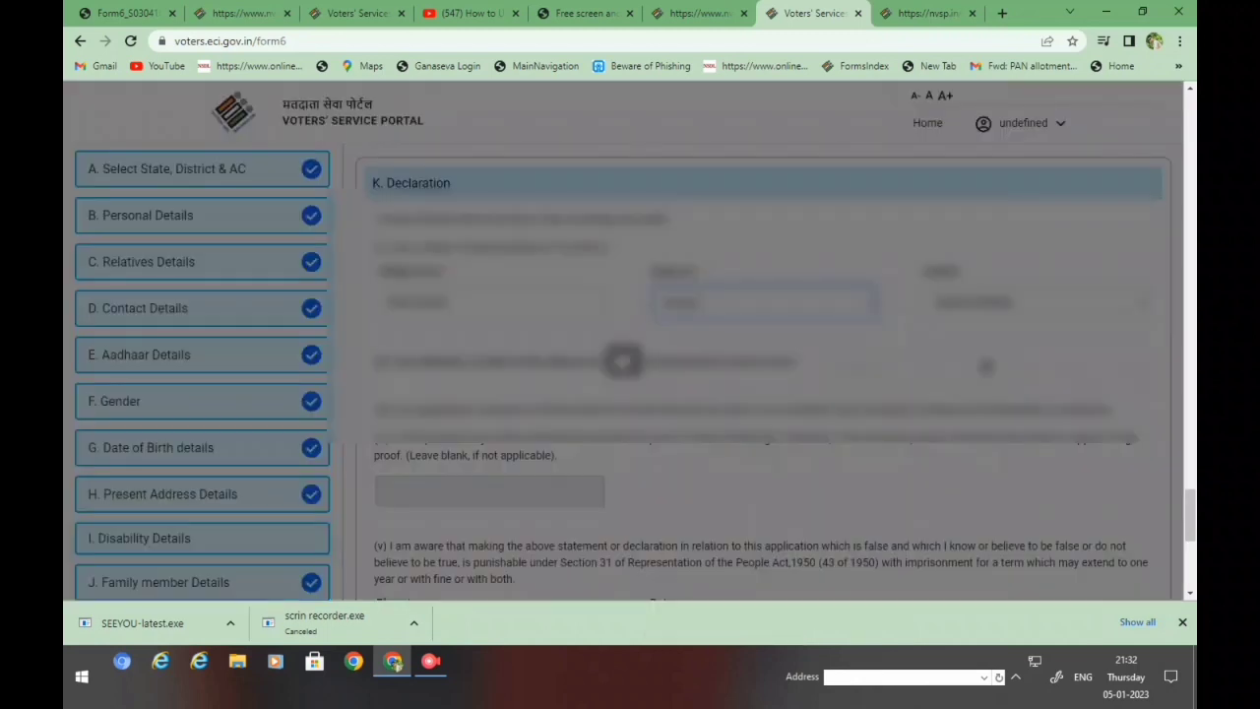
pyautogui.press('Tab')
pyautogui.press('Down')
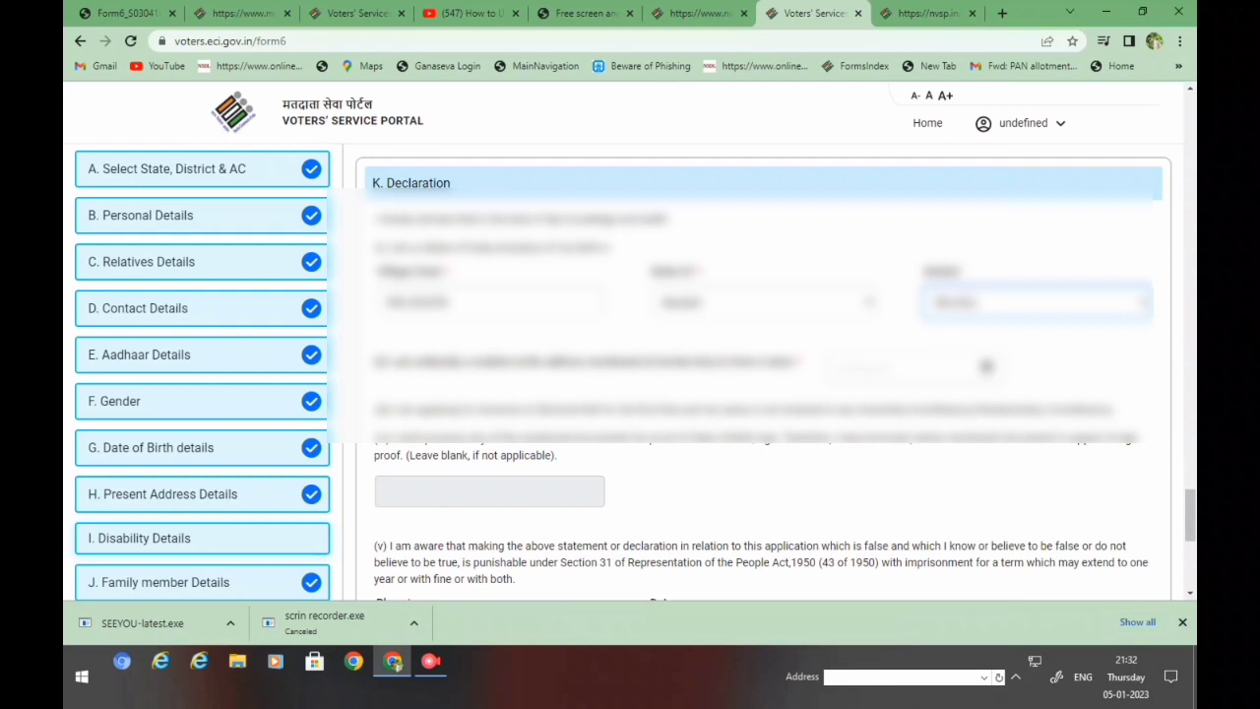
pyautogui.press('Tab')
pyautogui.press('Return')
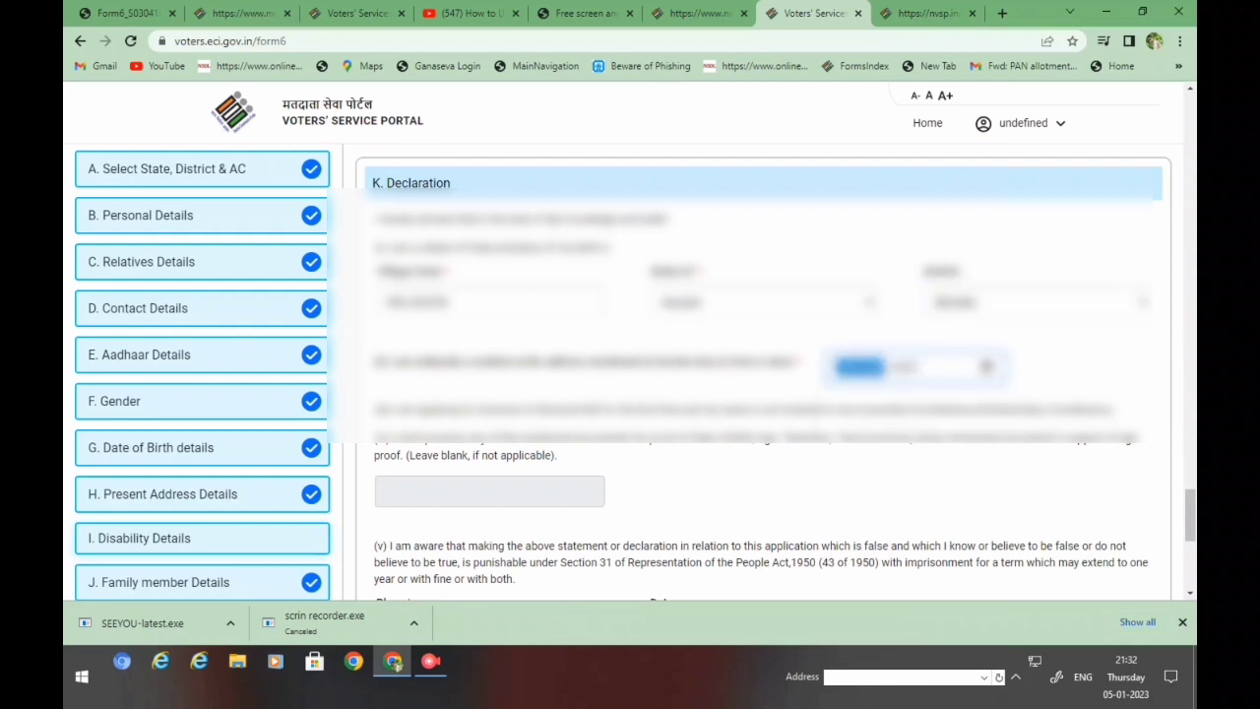
# - Enter the place of declaration and continue to the Captcha section
pyautogui.scroll(-1, 763, 374)
pyautogui.scroll(-1, 763, 374)
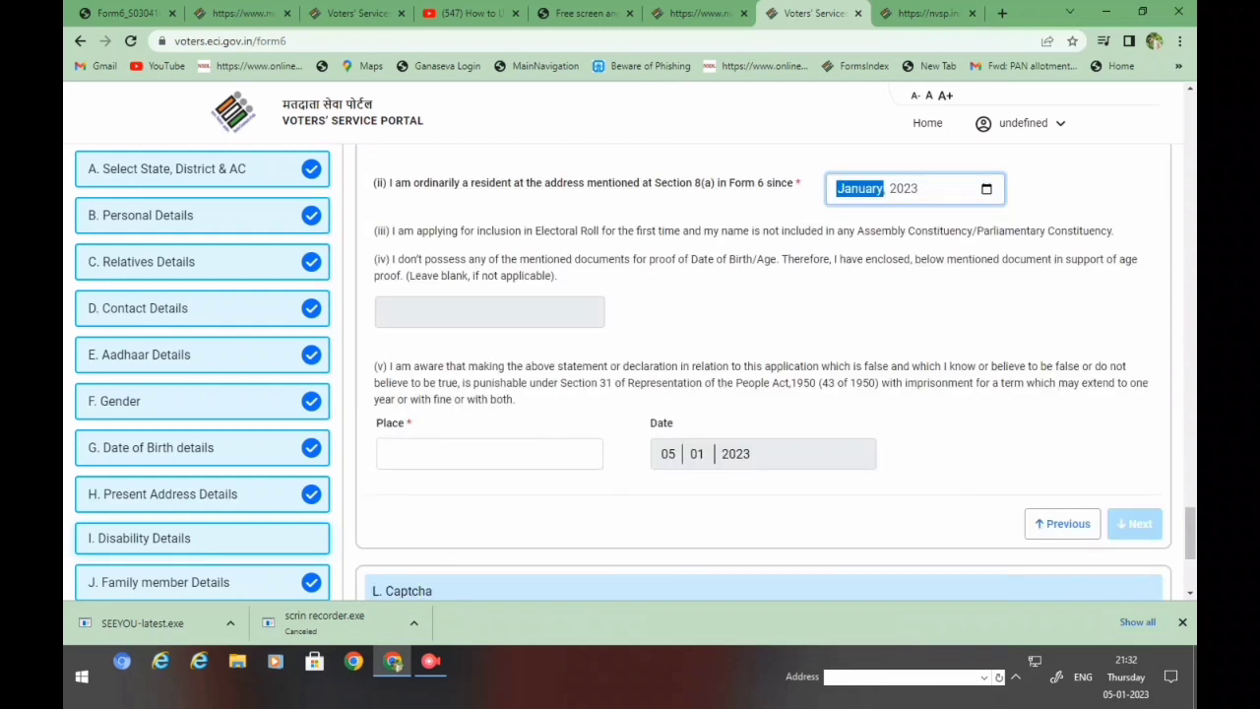
pyautogui.scroll(-1, 763, 374)
pyautogui.click(490, 396)
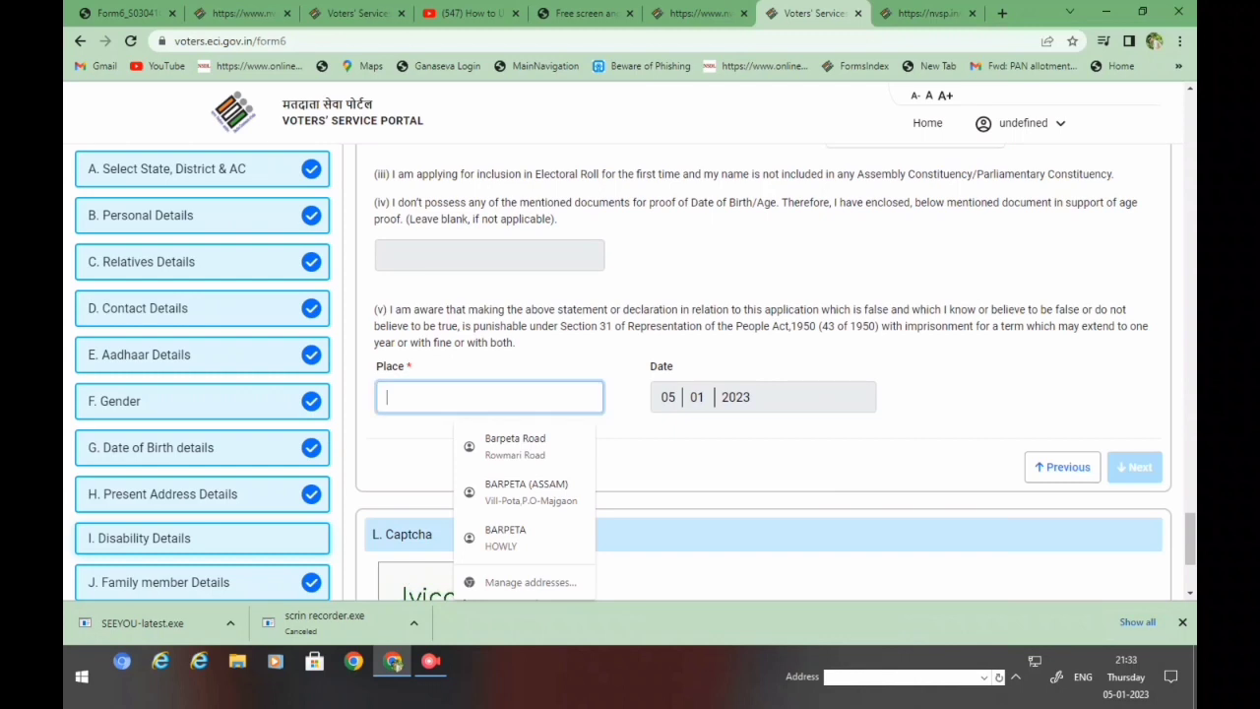
pyautogui.write('MAJGAON')
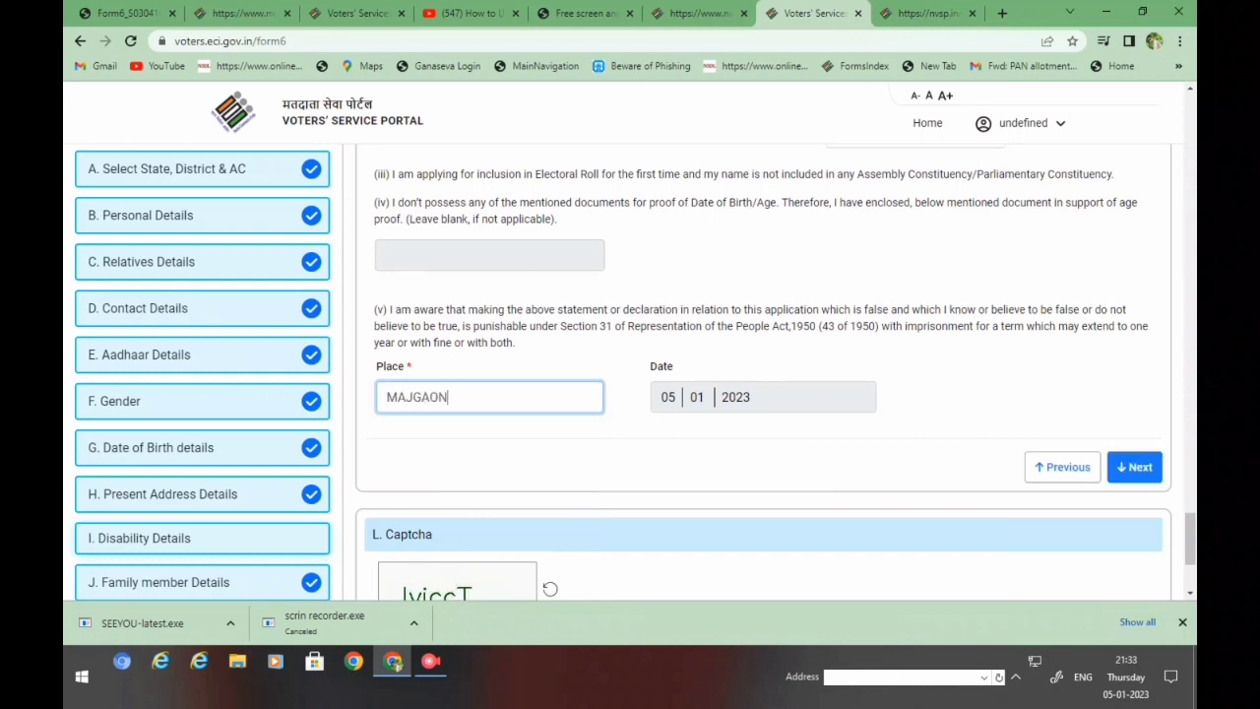
pyautogui.scroll(-1, 763, 374)
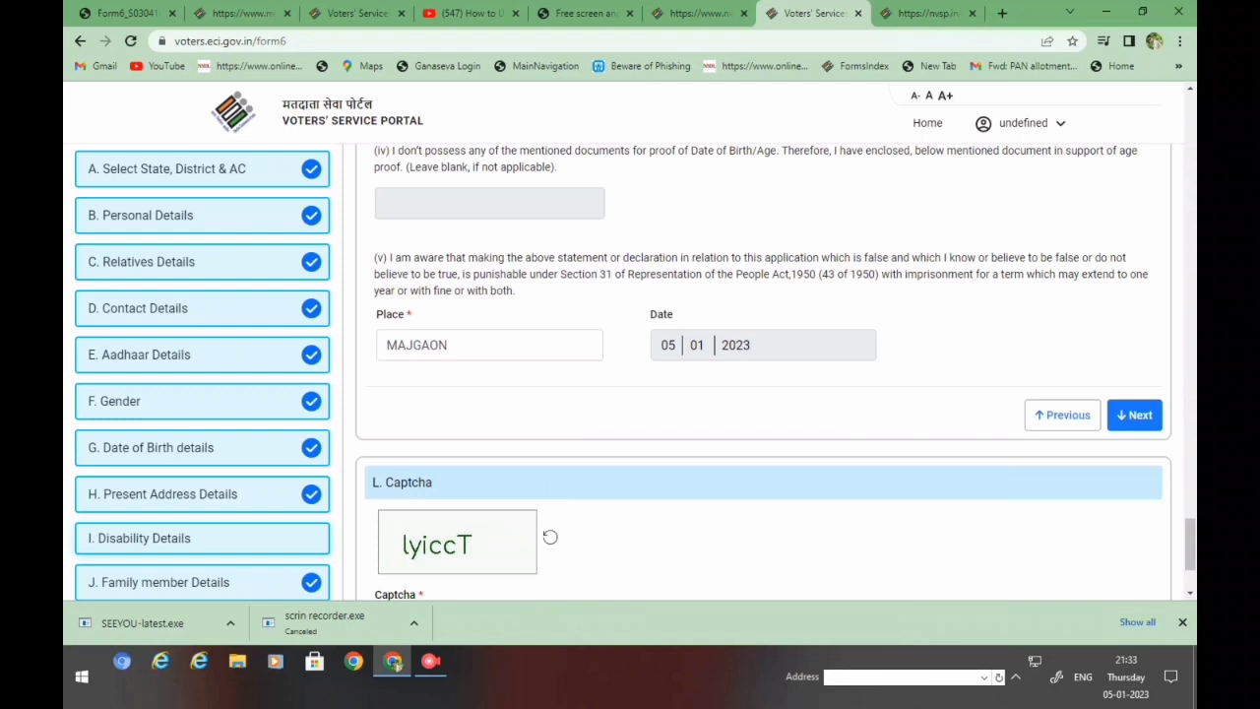
pyautogui.scroll(-1, 764, 372)
pyautogui.click(1134, 388)
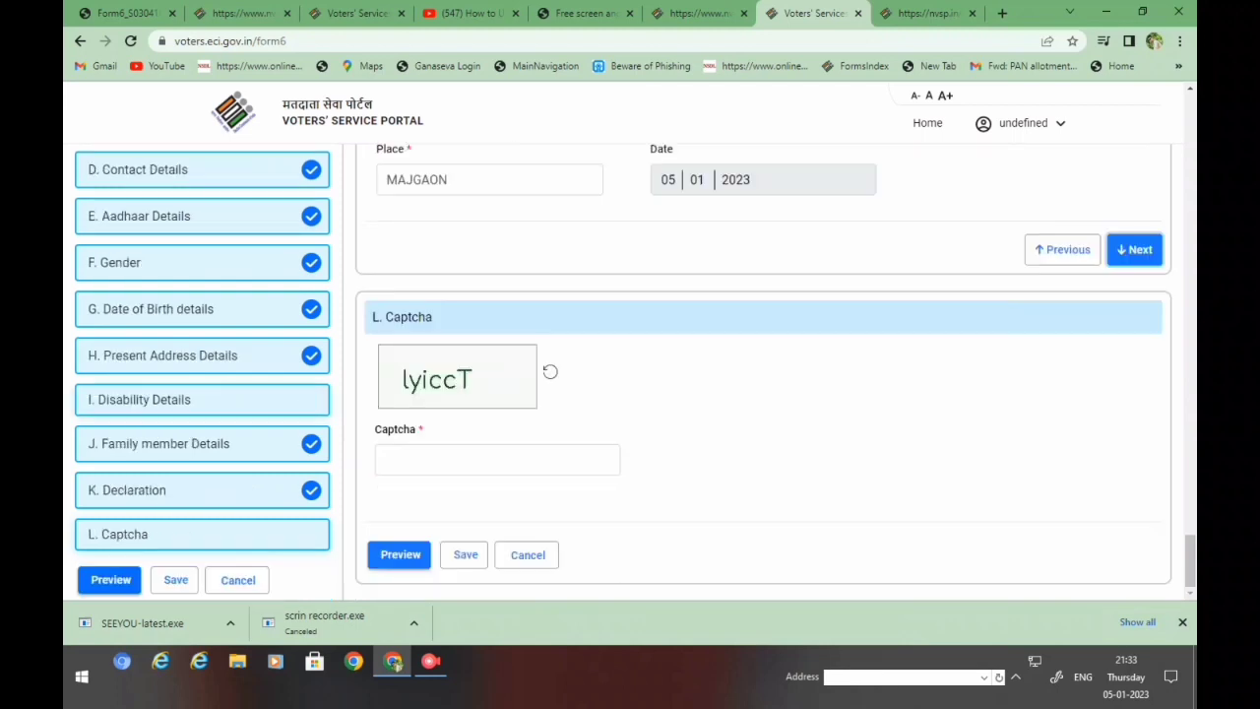
# - Type the refreshed captcha code into the Captcha field, fixing a mistyped character
pyautogui.click(385, 459)
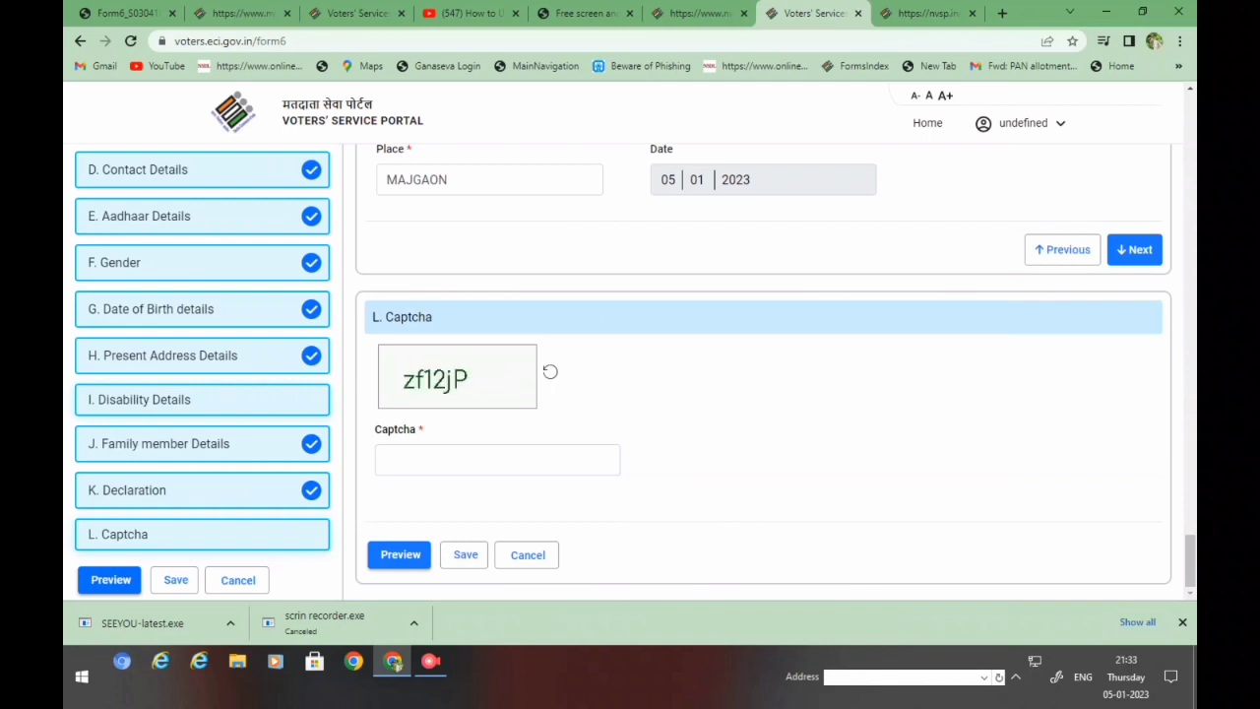
pyautogui.click(497, 460)
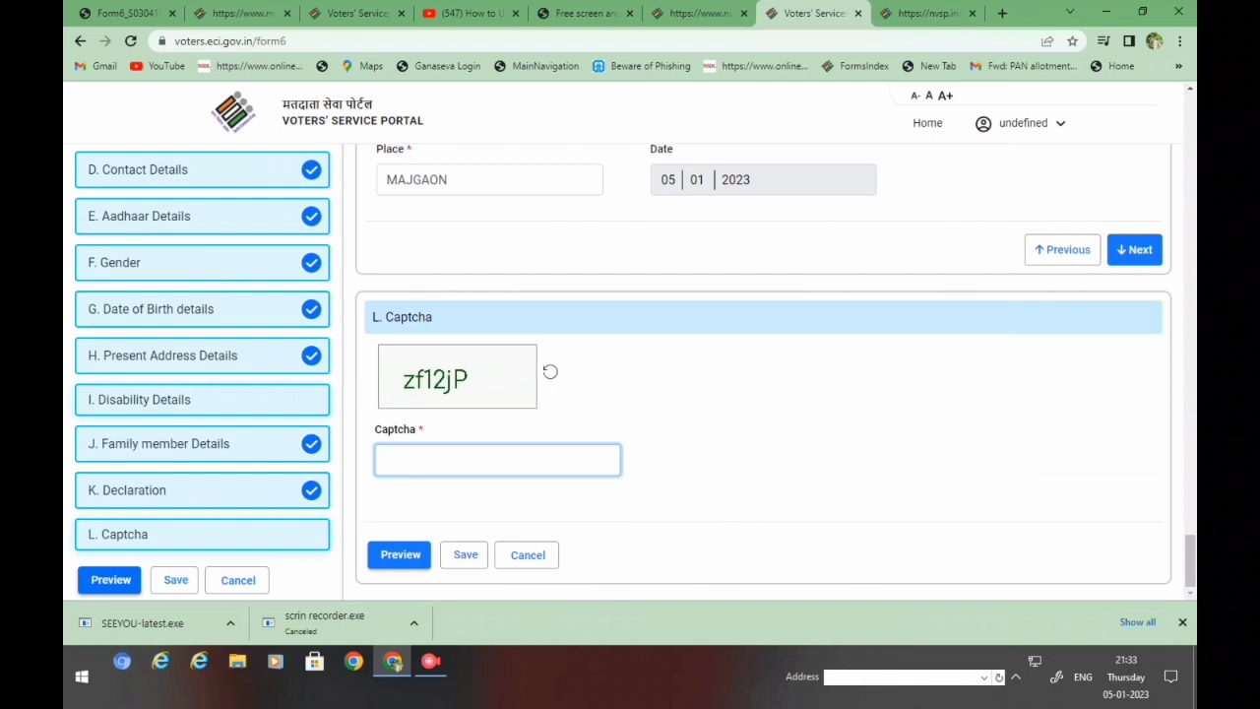
pyautogui.write('ZF')
pyautogui.press('BackSpace')
pyautogui.press('BackSpace')
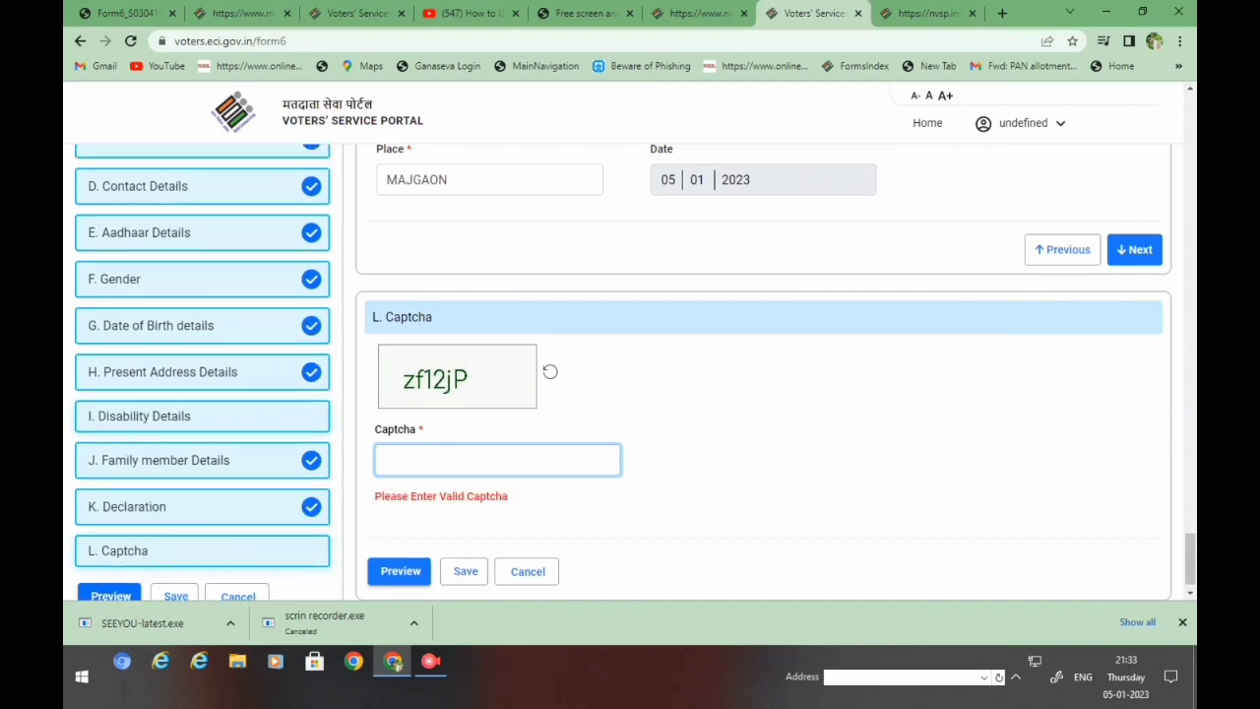
pyautogui.write('zf12')
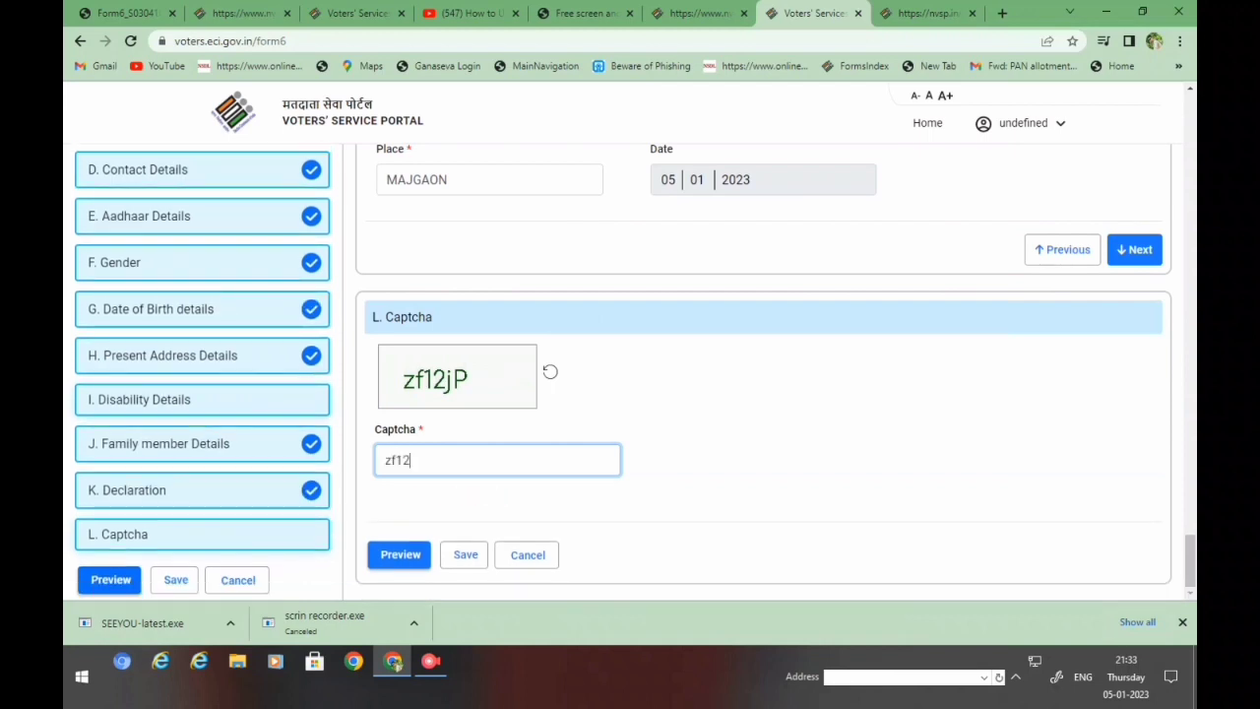
pyautogui.write('jP')
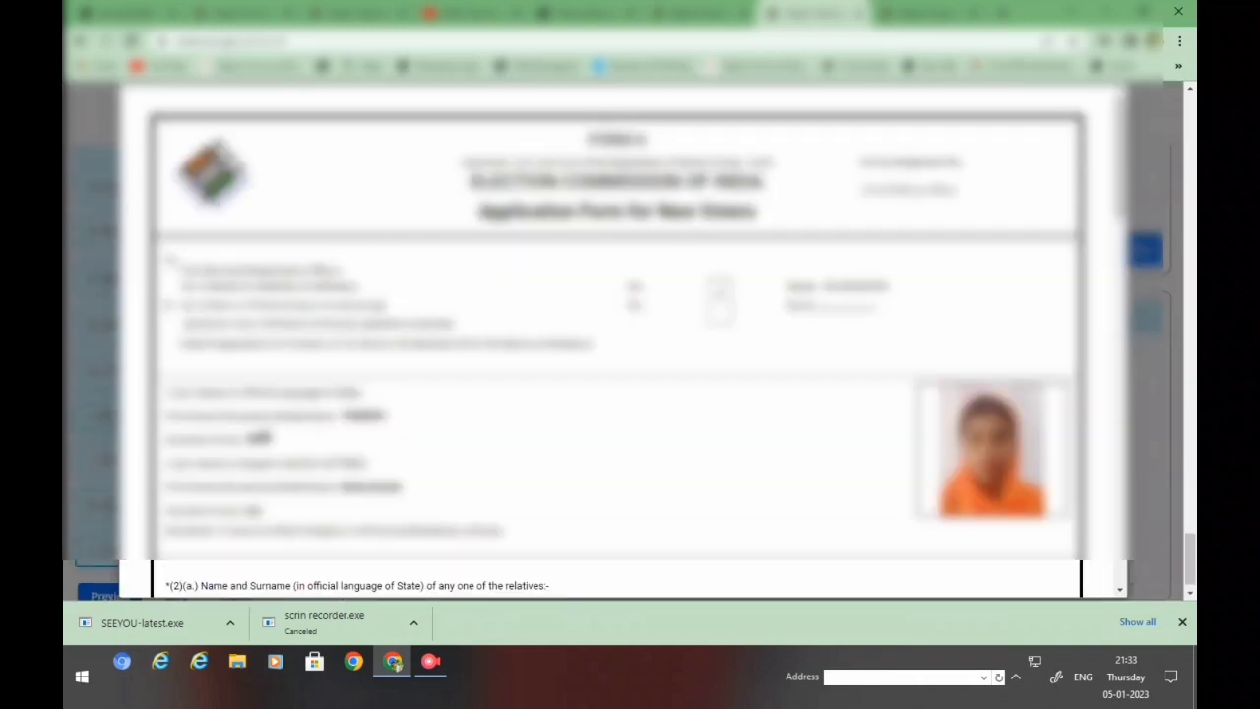
pyautogui.scroll(-1, 617, 348)
pyautogui.scroll(-5, 617, 347)
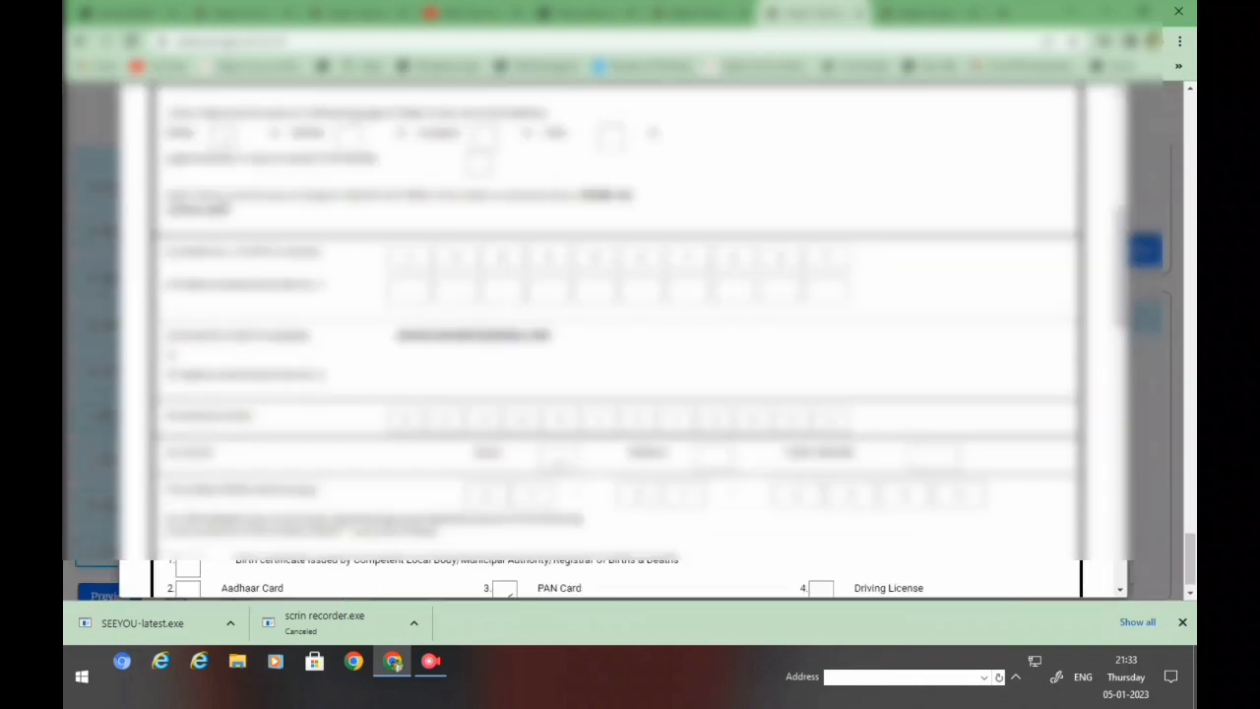
pyautogui.scroll(-5, 617, 347)
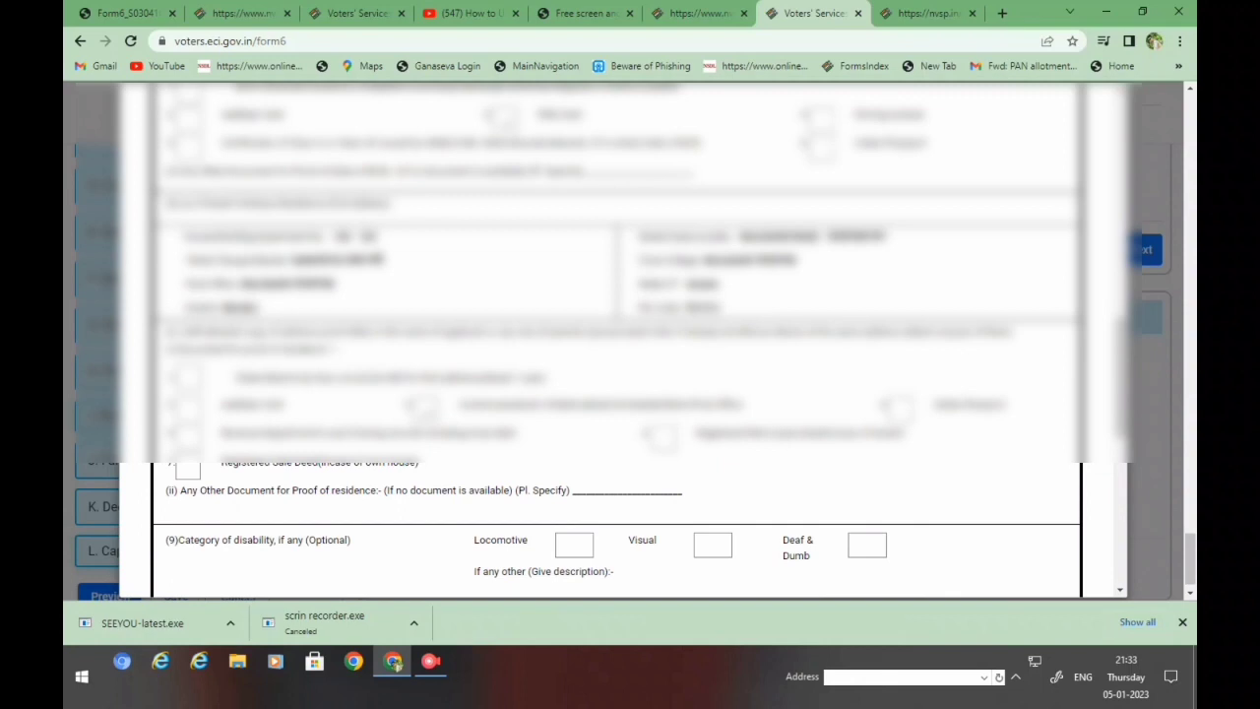
pyautogui.scroll(-5, 618, 348)
pyautogui.scroll(-1, 618, 347)
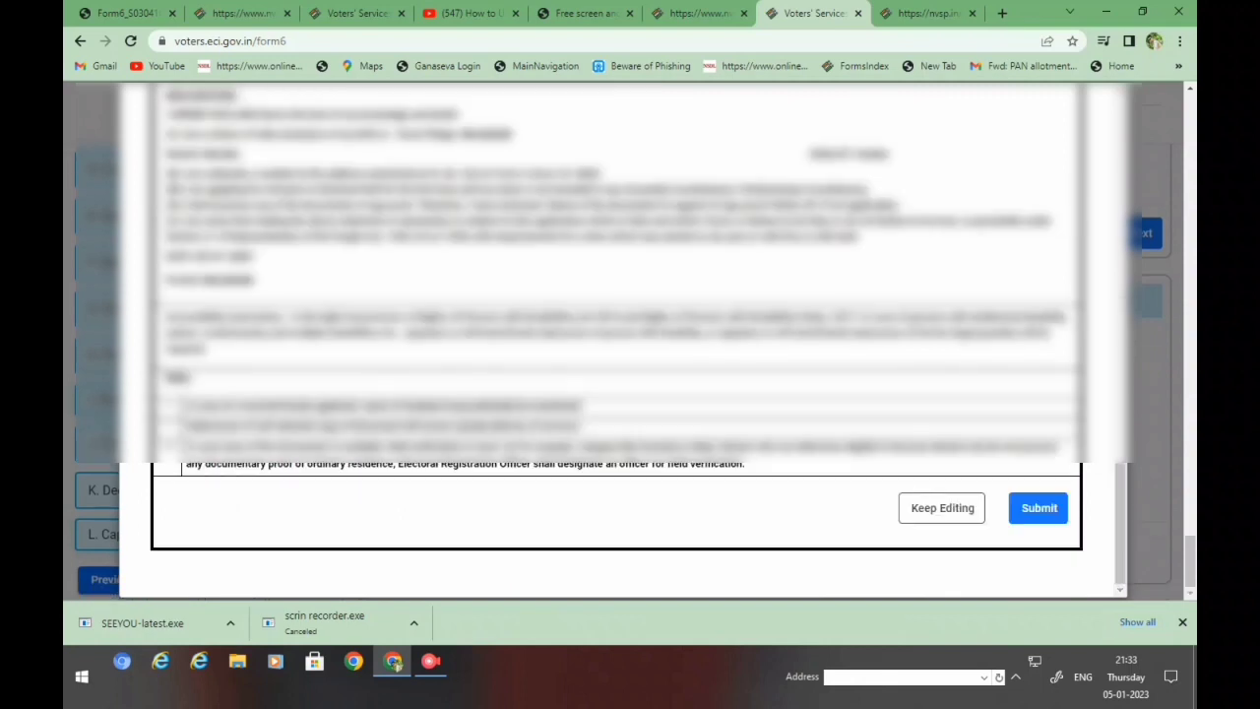